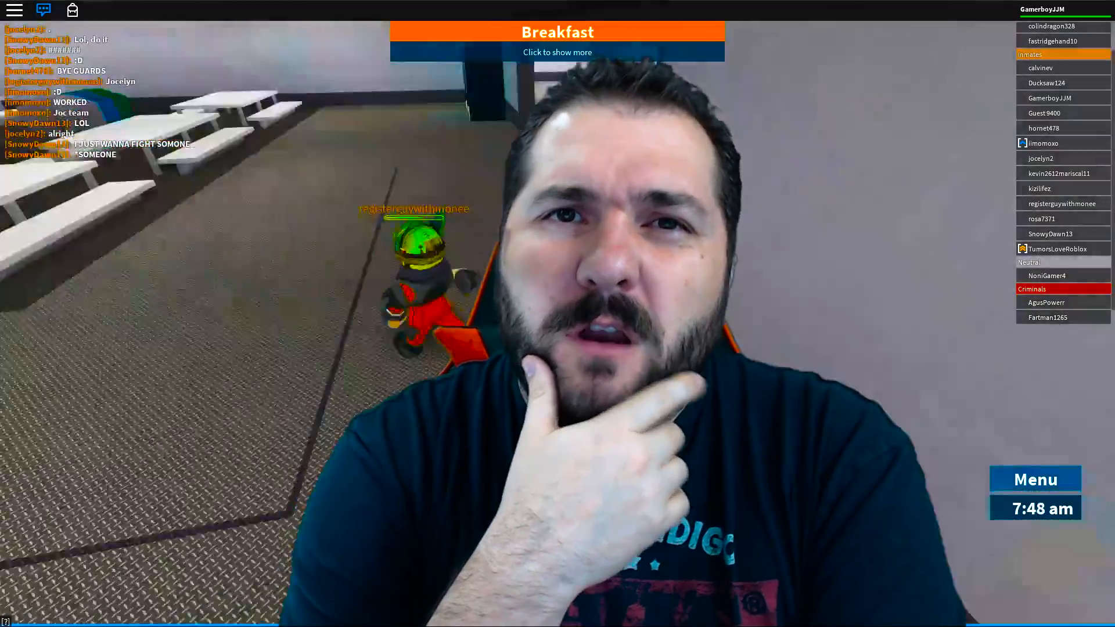
# Walk the Roblox character across the cafeteria and through the doorway.
pyautogui.press('w')
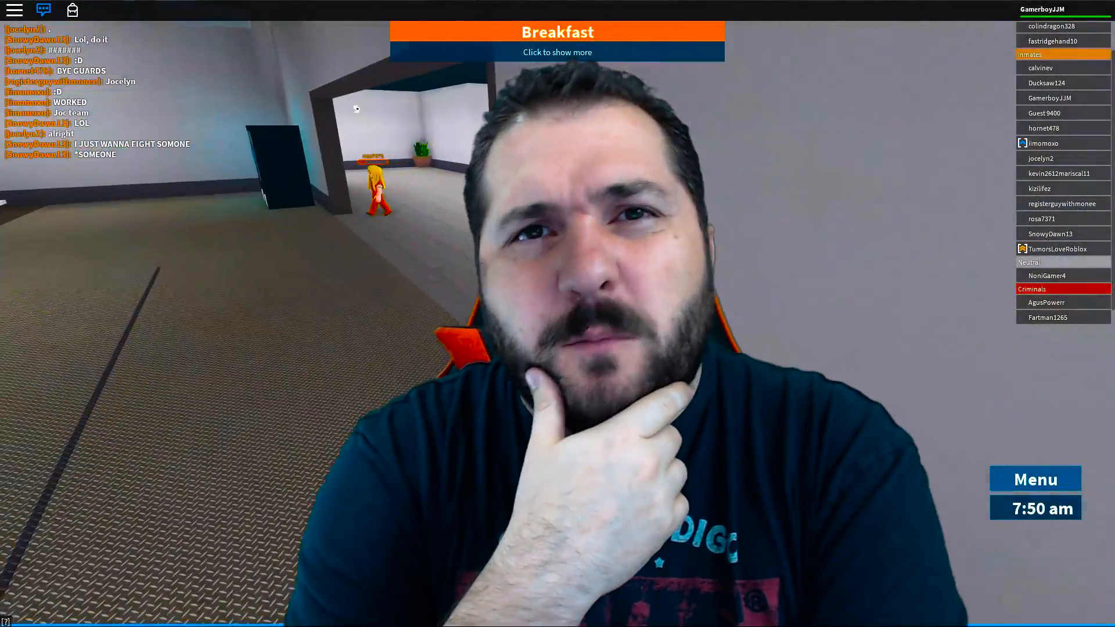
pyautogui.press('w')
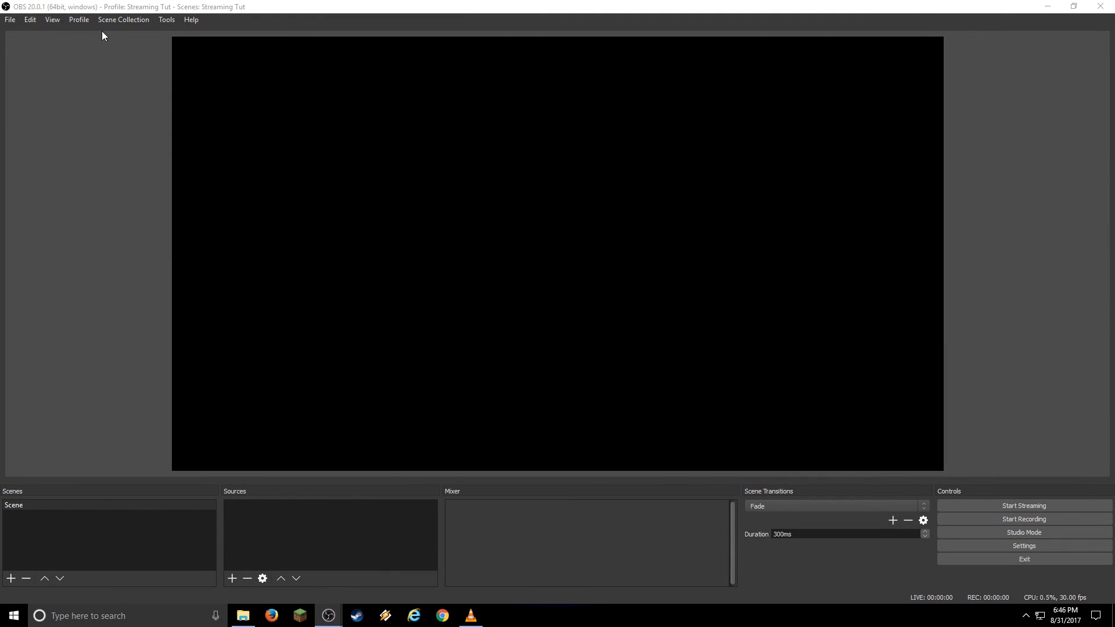
# Look through the existing scene collections and profiles.
pyautogui.click(112, 20)
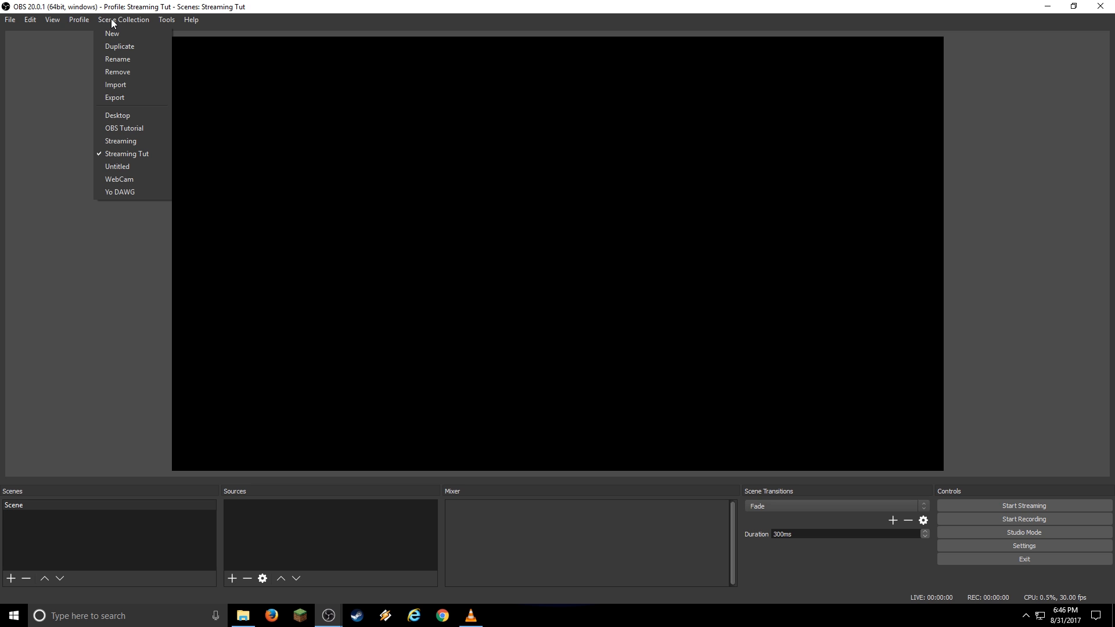
pyautogui.moveTo(80, 21)
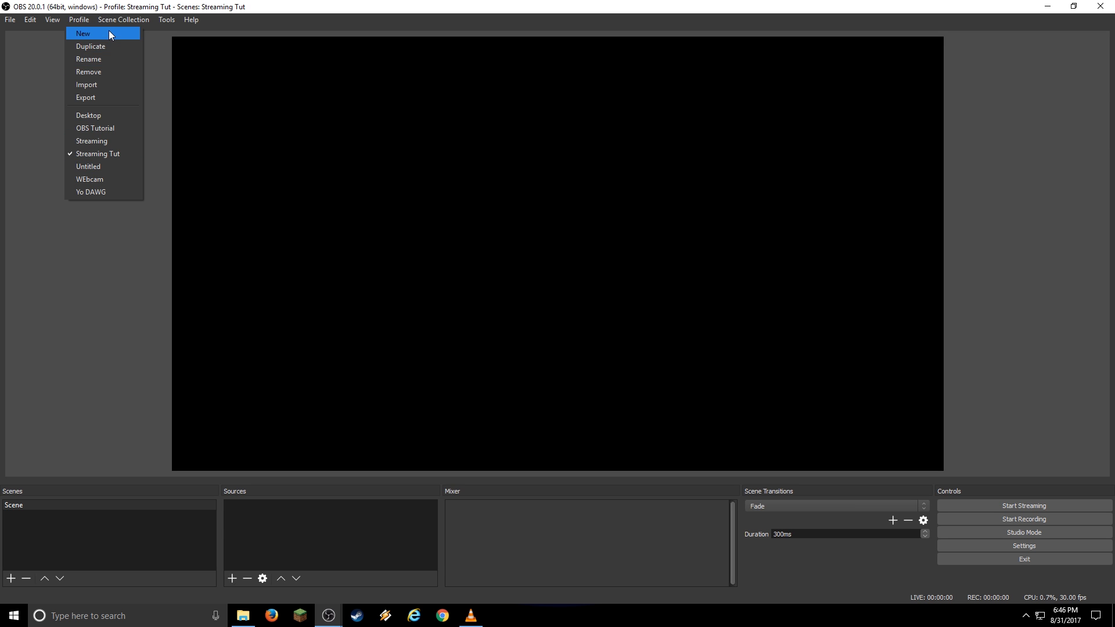
pyautogui.moveTo(125, 17)
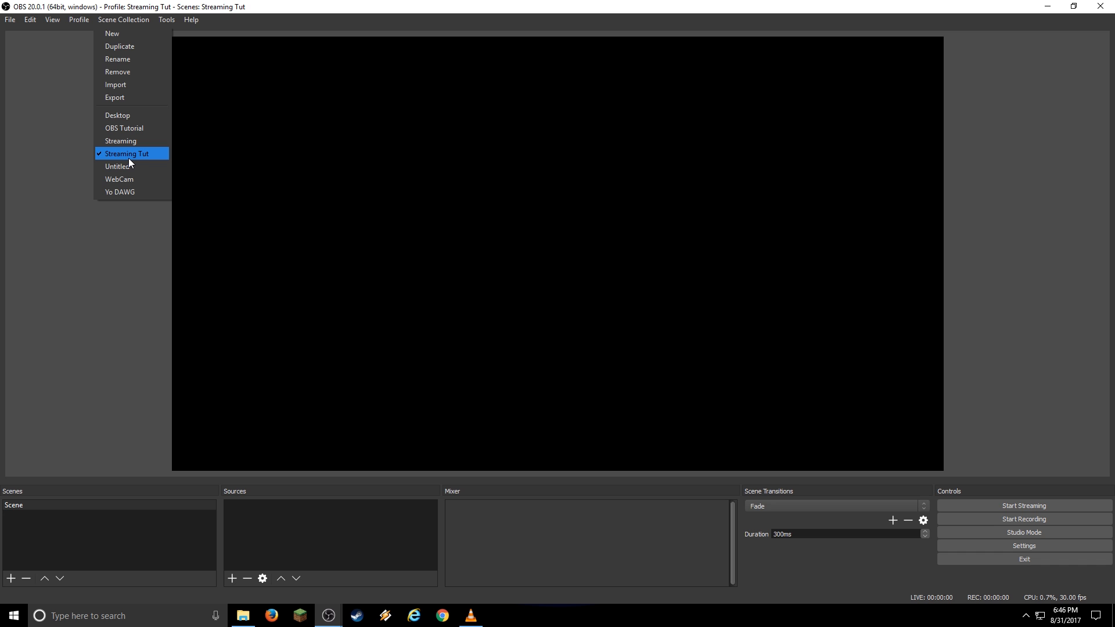
# Open the Settings dialog from the File menu.
pyautogui.moveTo(12, 22)
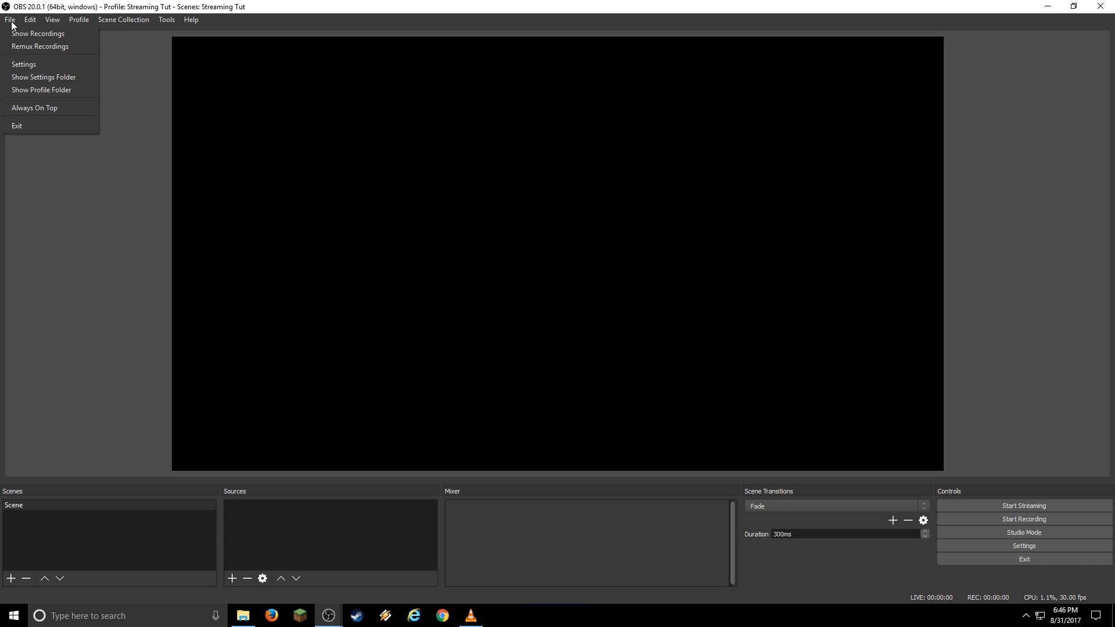
pyautogui.click(27, 64)
pyautogui.click(332, 148)
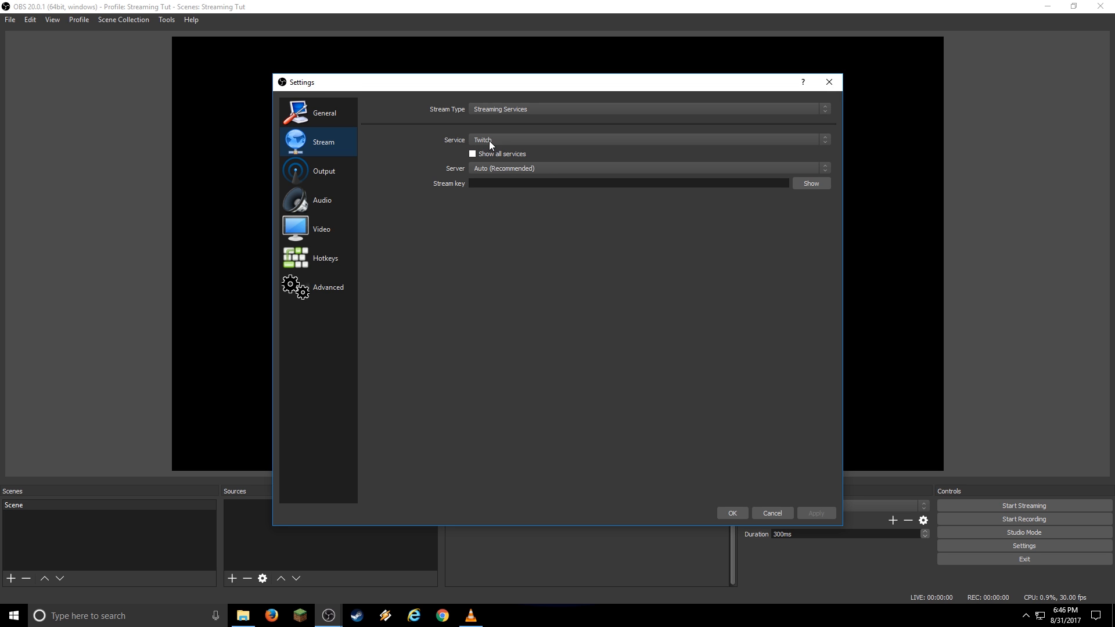
# Choose YouTube / YouTube Gaming as the service and Advanced as the output mode.
pyautogui.click(514, 139)
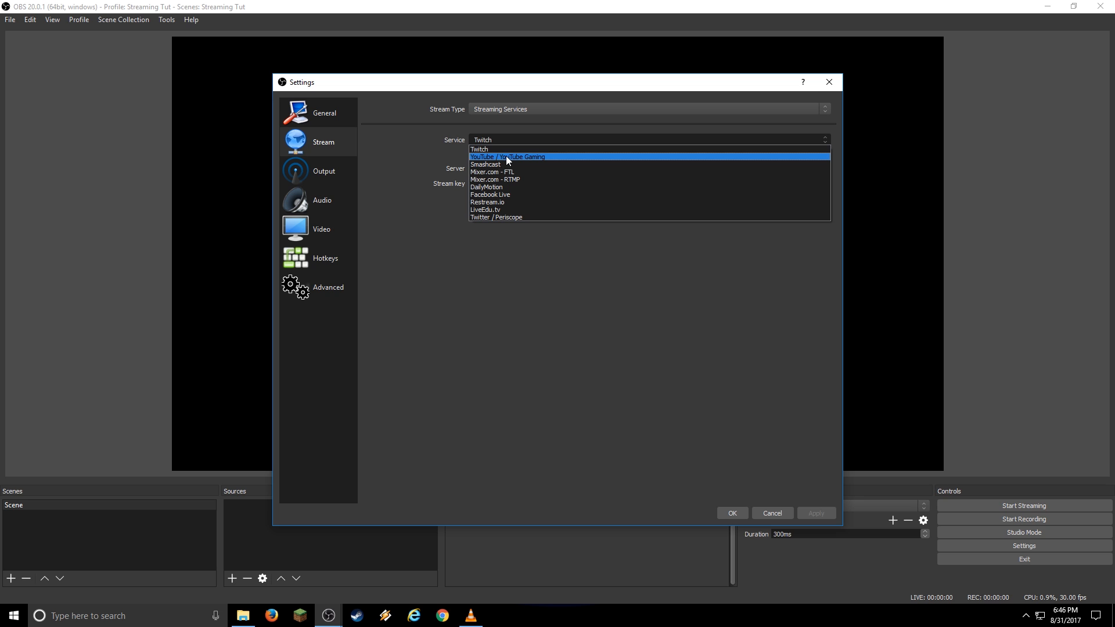
pyautogui.click(528, 156)
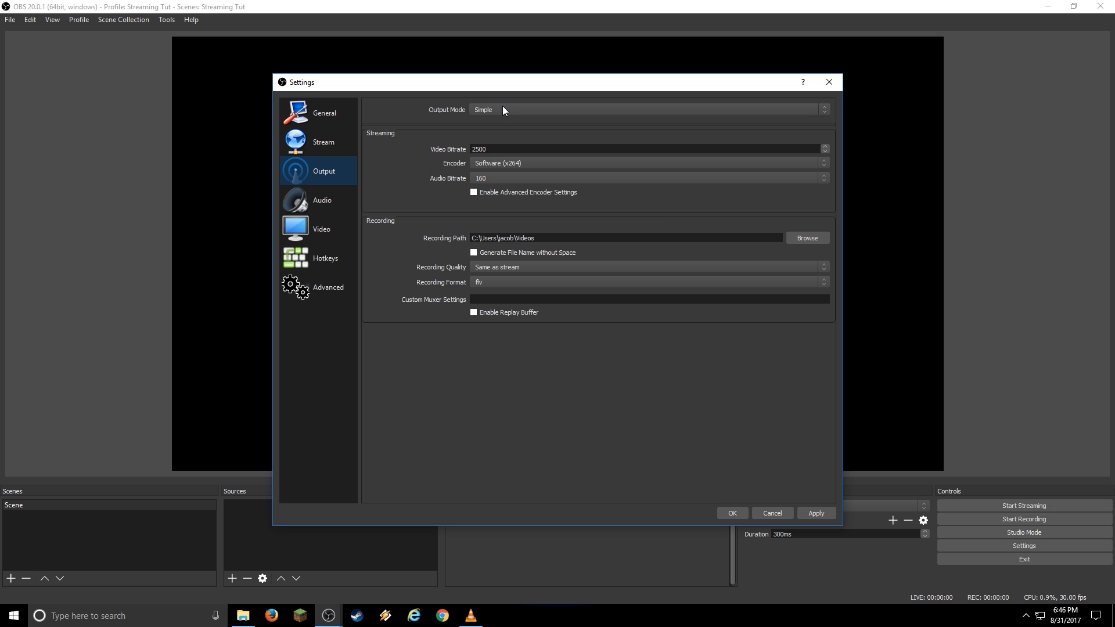
pyautogui.click(503, 109)
pyautogui.click(500, 123)
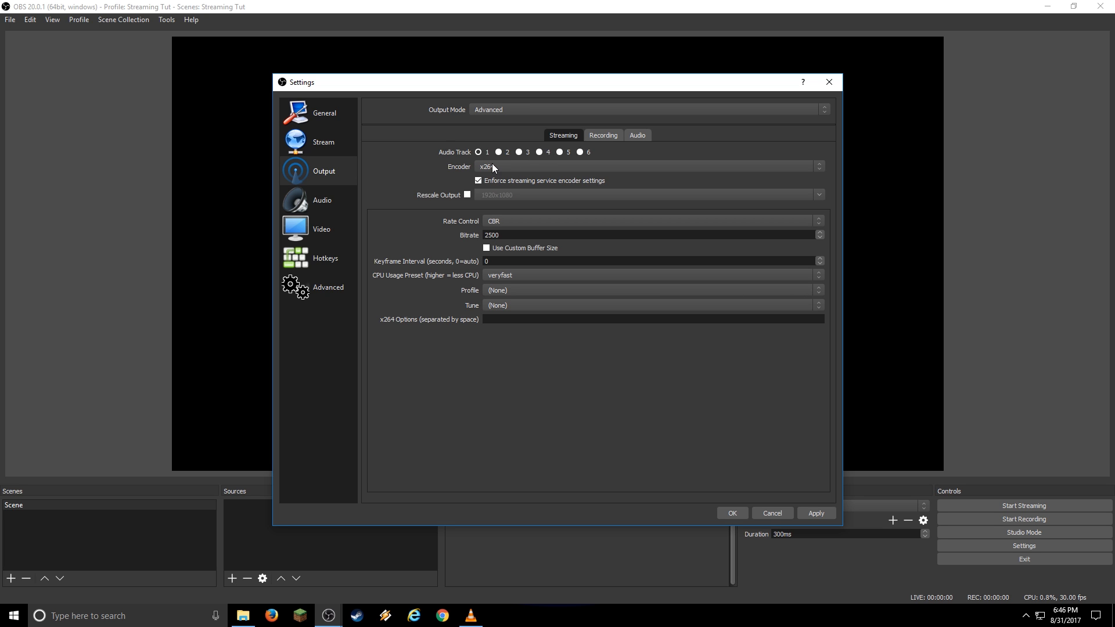
# Stream with NVENC H.264, rescaled to 1280x720, at 4500 bitrate, and apply it.
pyautogui.click(522, 167)
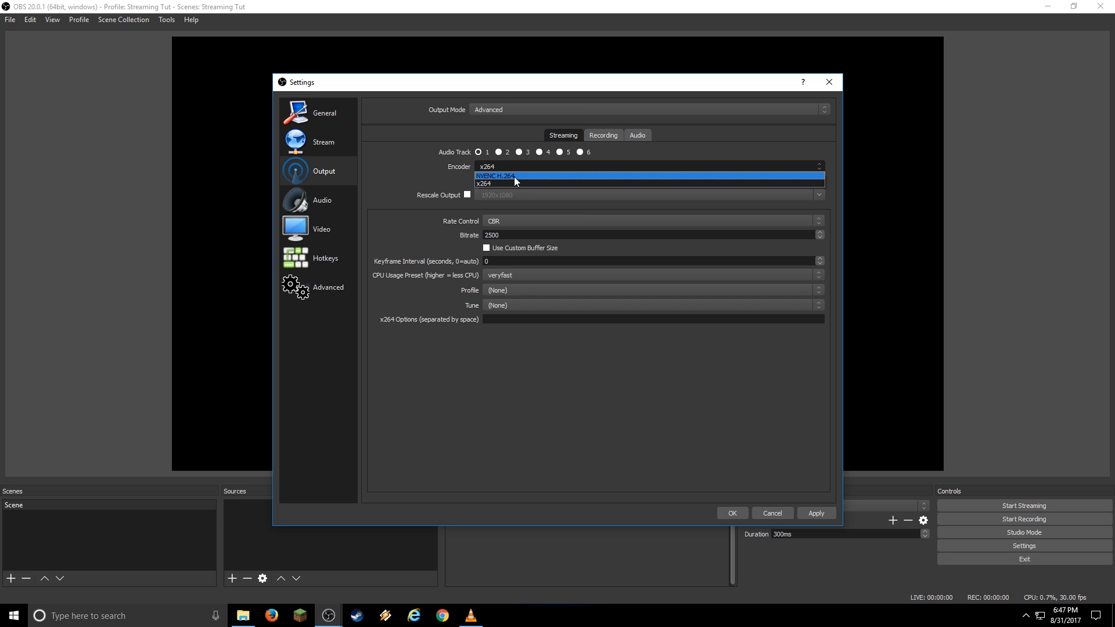
pyautogui.click(512, 176)
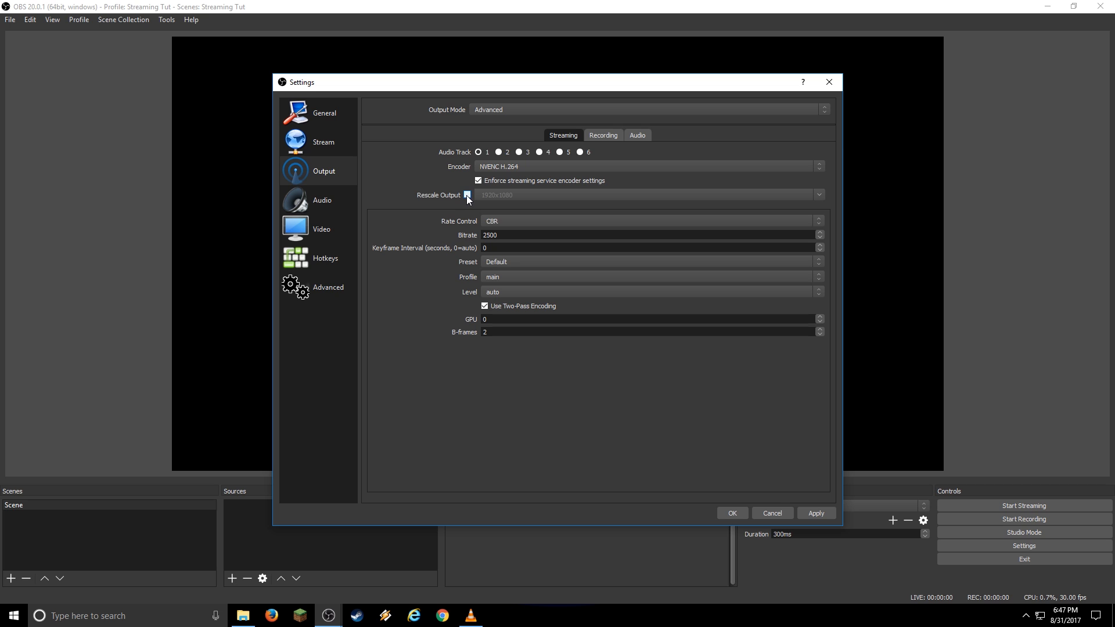
pyautogui.click(466, 195)
pyautogui.click(819, 195)
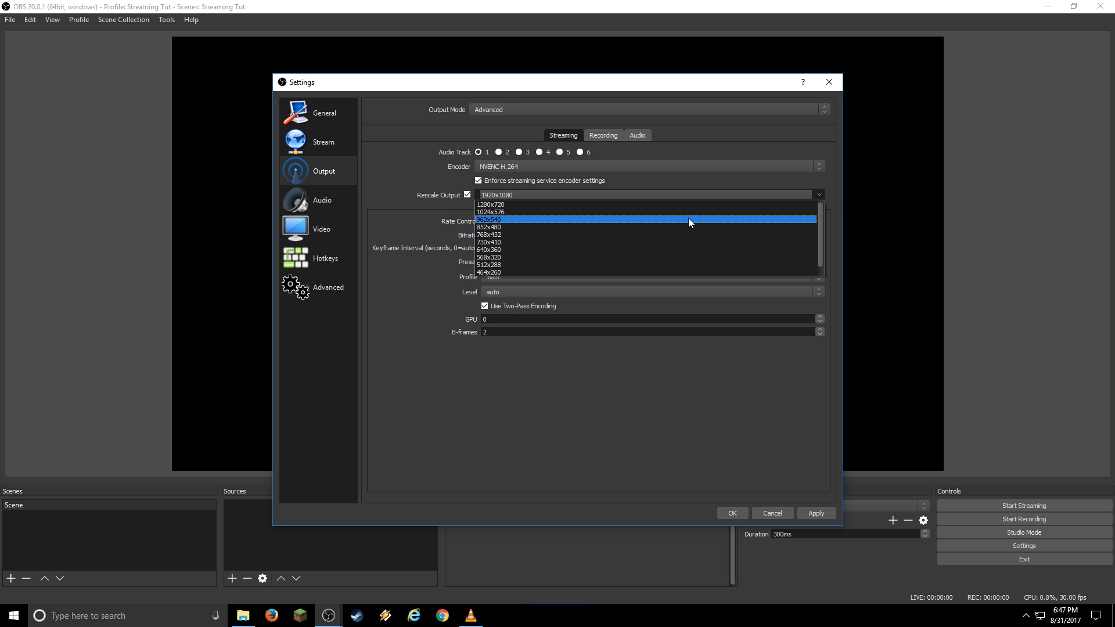
pyautogui.click(552, 204)
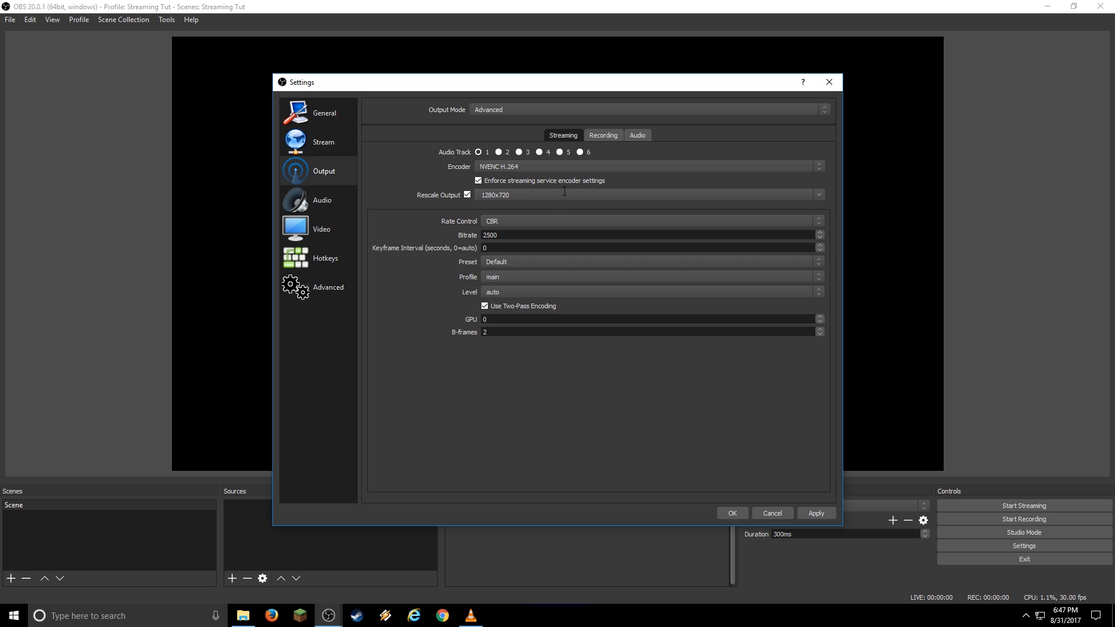
pyautogui.doubleClick(514, 235)
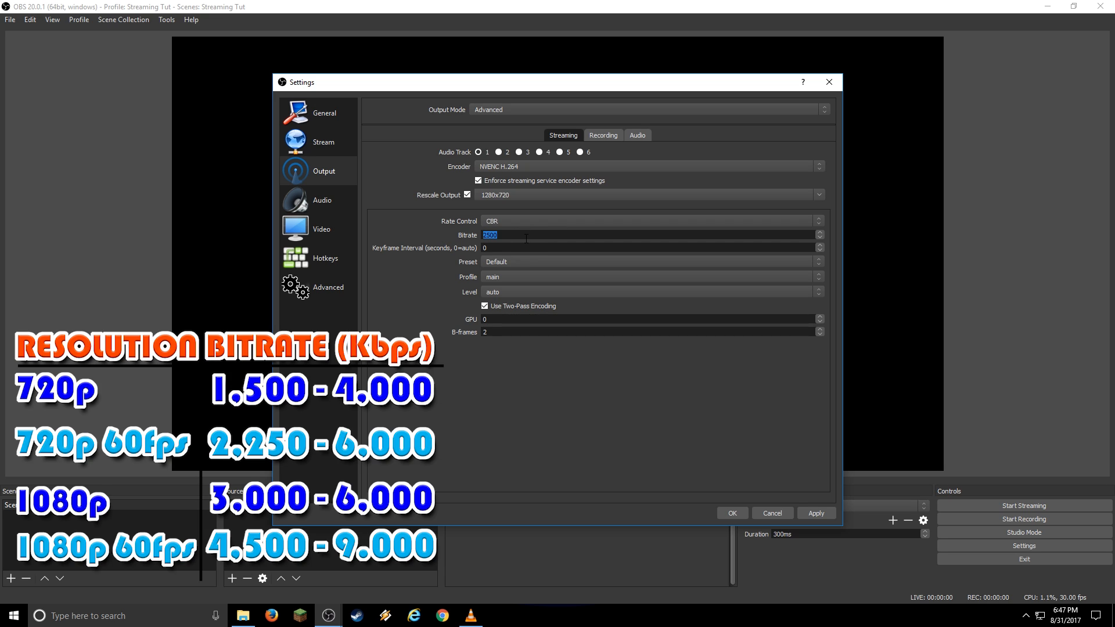
pyautogui.write('4500')
pyautogui.click(822, 515)
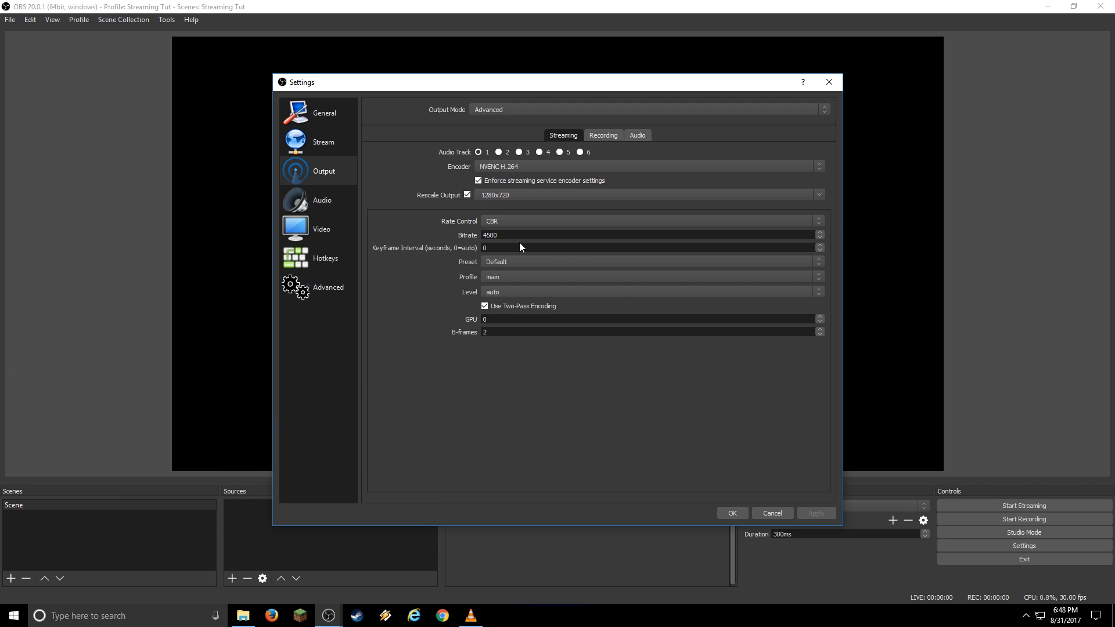
# Set the Track 1 audio bitrate to 192 and apply it.
pyautogui.click(641, 136)
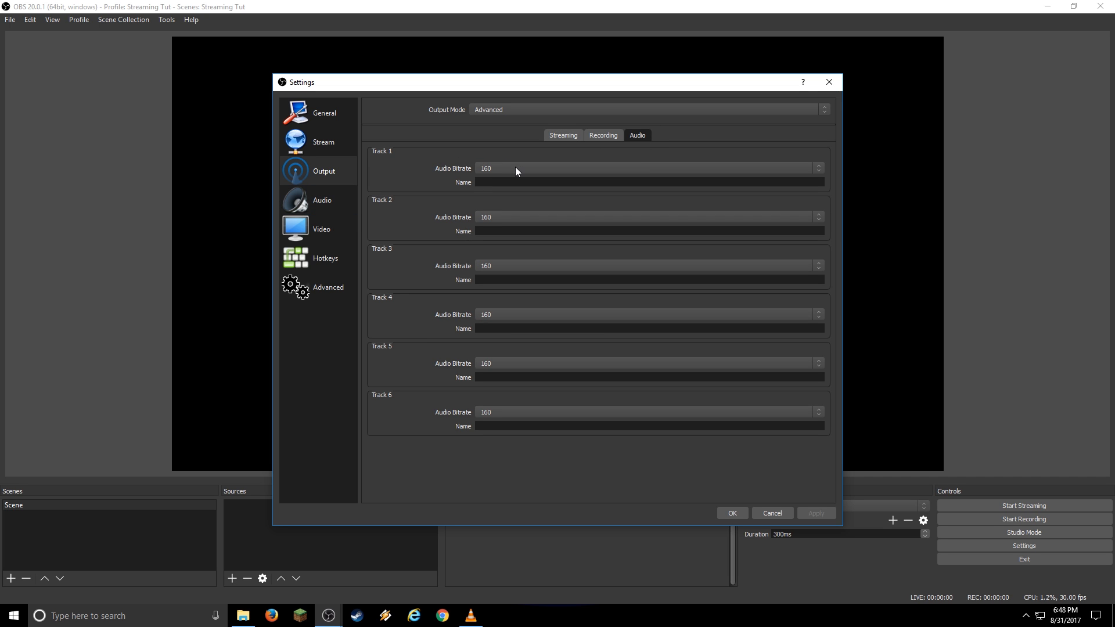
pyautogui.click(818, 168)
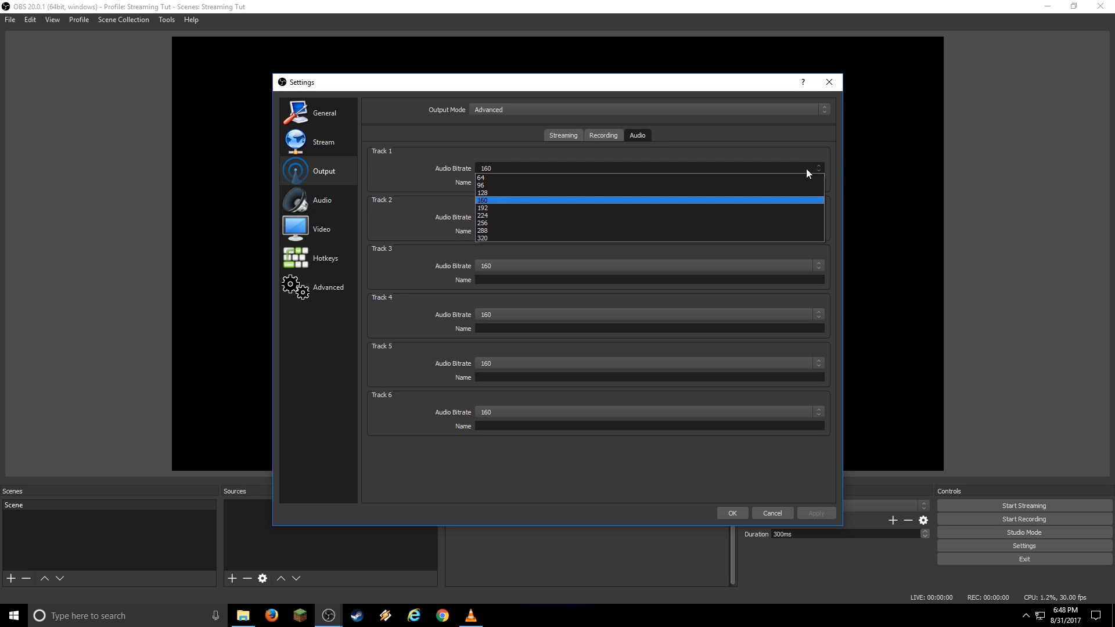
pyautogui.click(600, 211)
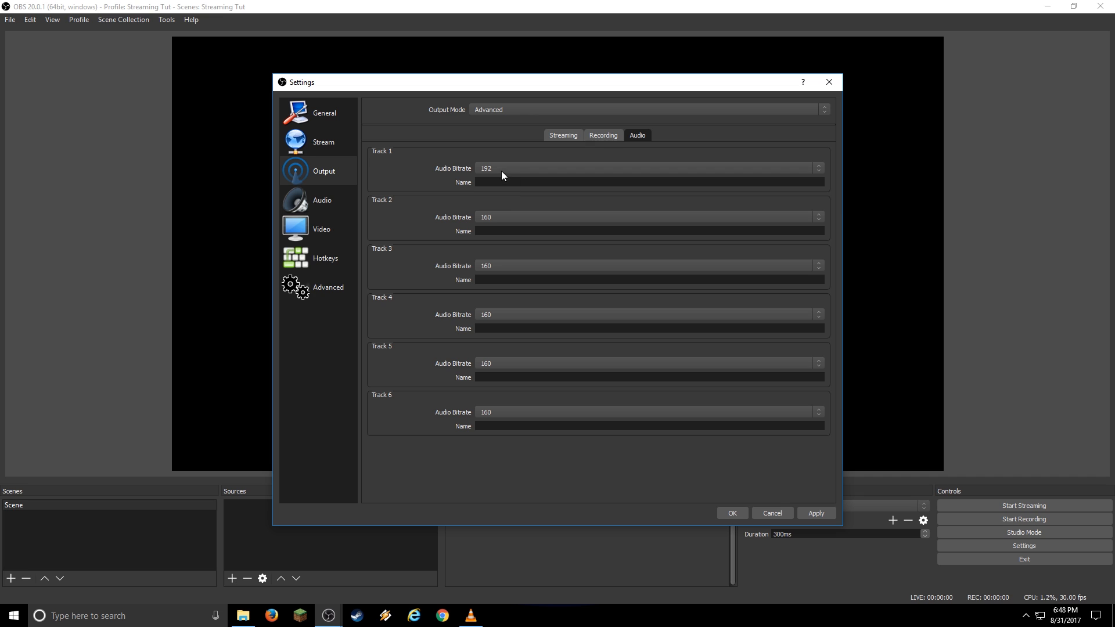
pyautogui.click(816, 513)
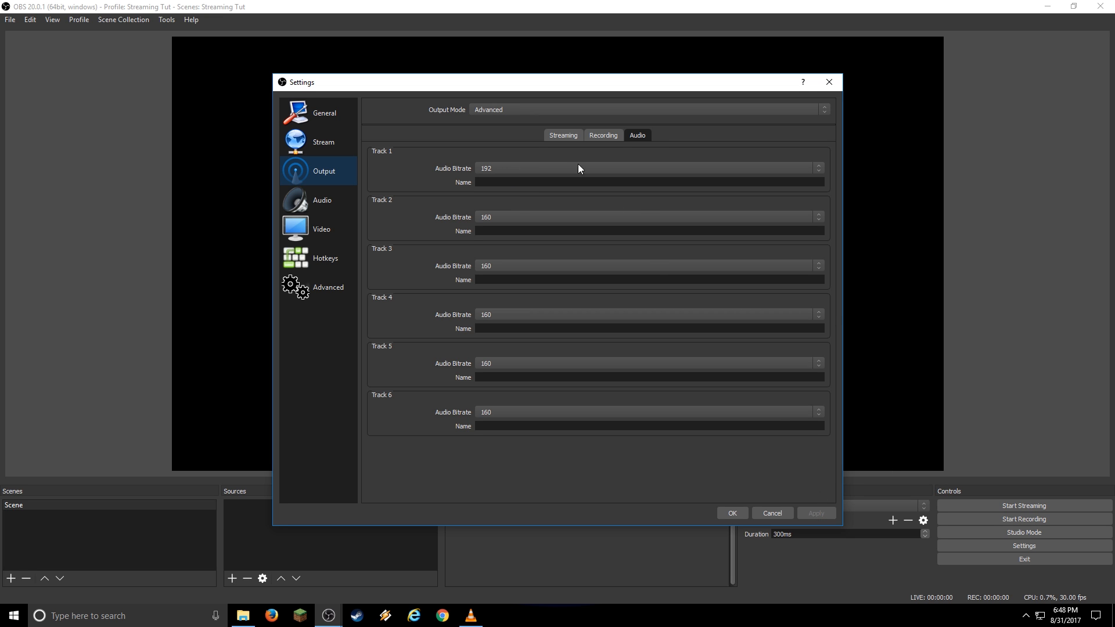
pyautogui.click(321, 201)
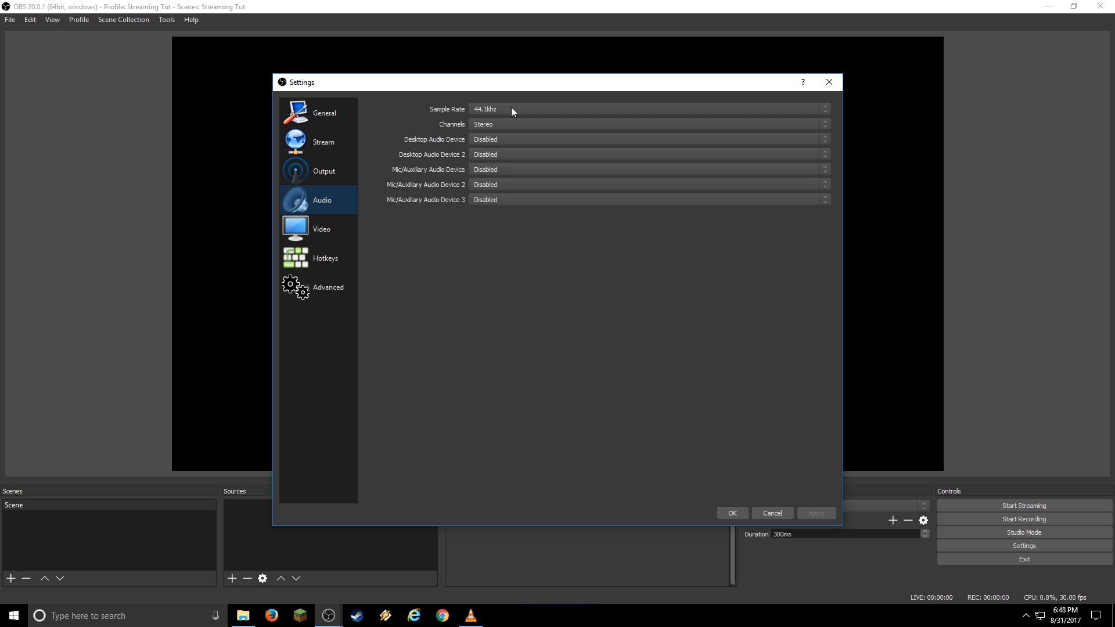
# Use Microphone (Yeti Stereo Microphone) for mic audio and Speakers (Yeti Stereo Microphone) for desktop audio.
pyautogui.click(513, 169)
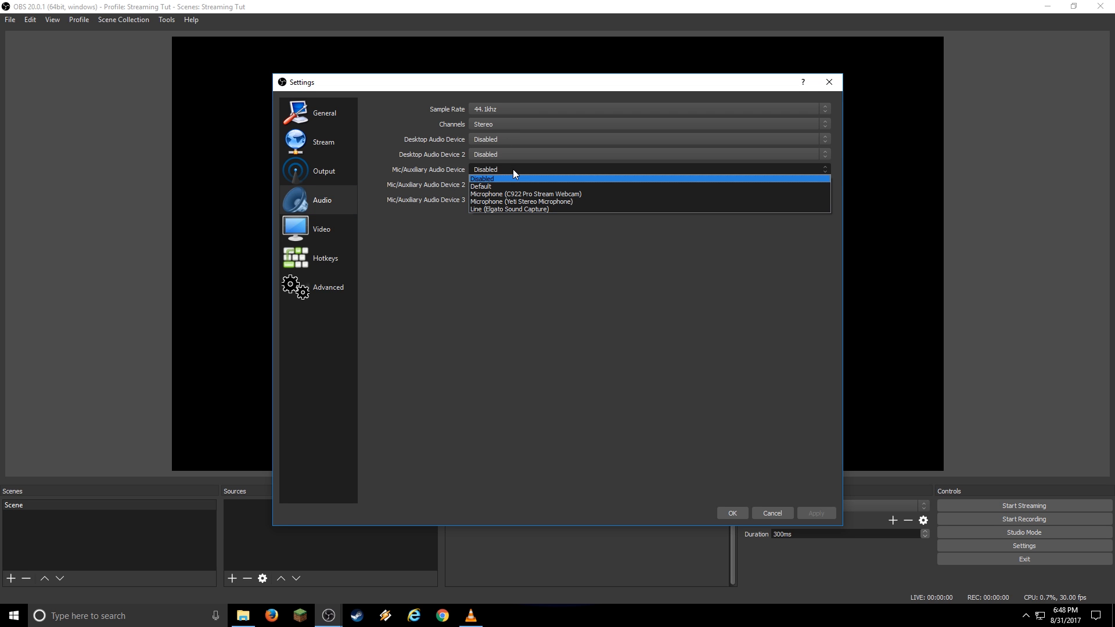
pyautogui.click(537, 203)
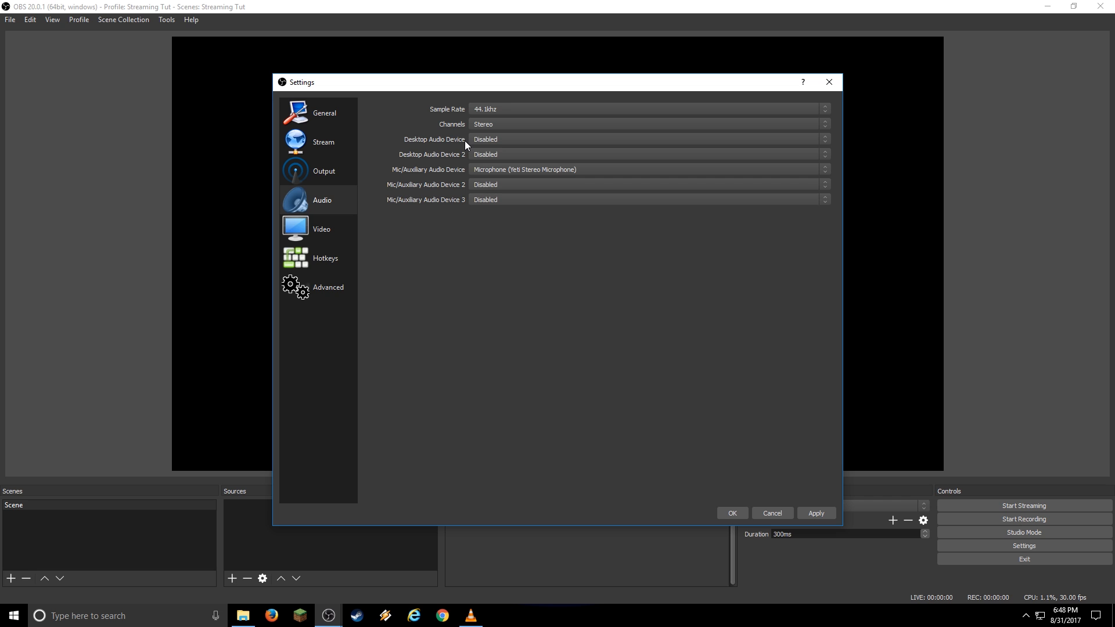
pyautogui.click(722, 142)
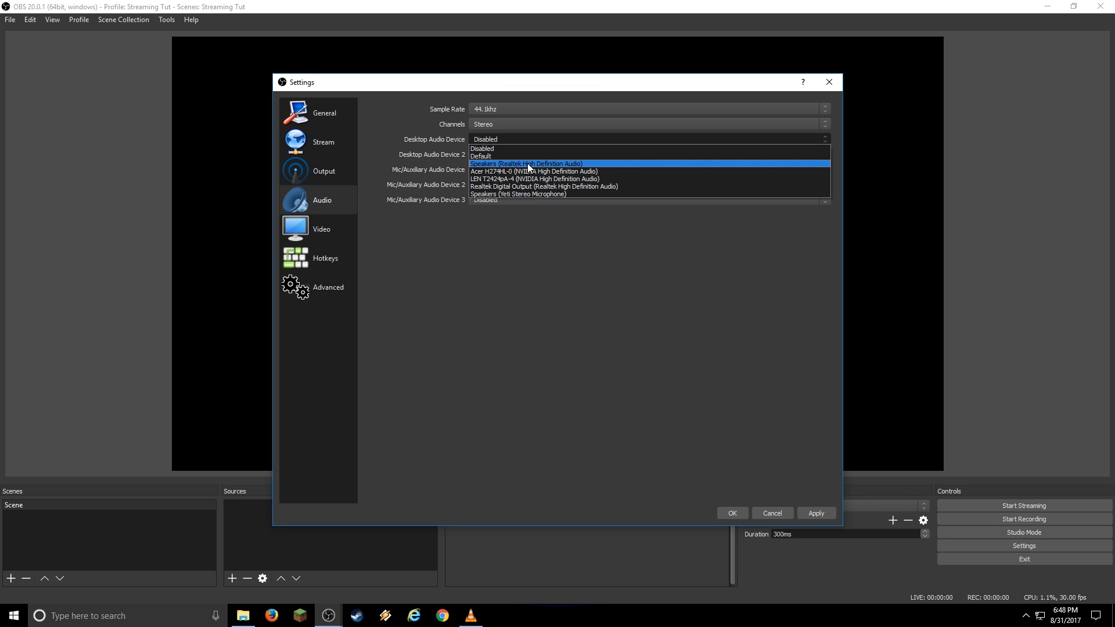
pyautogui.click(525, 194)
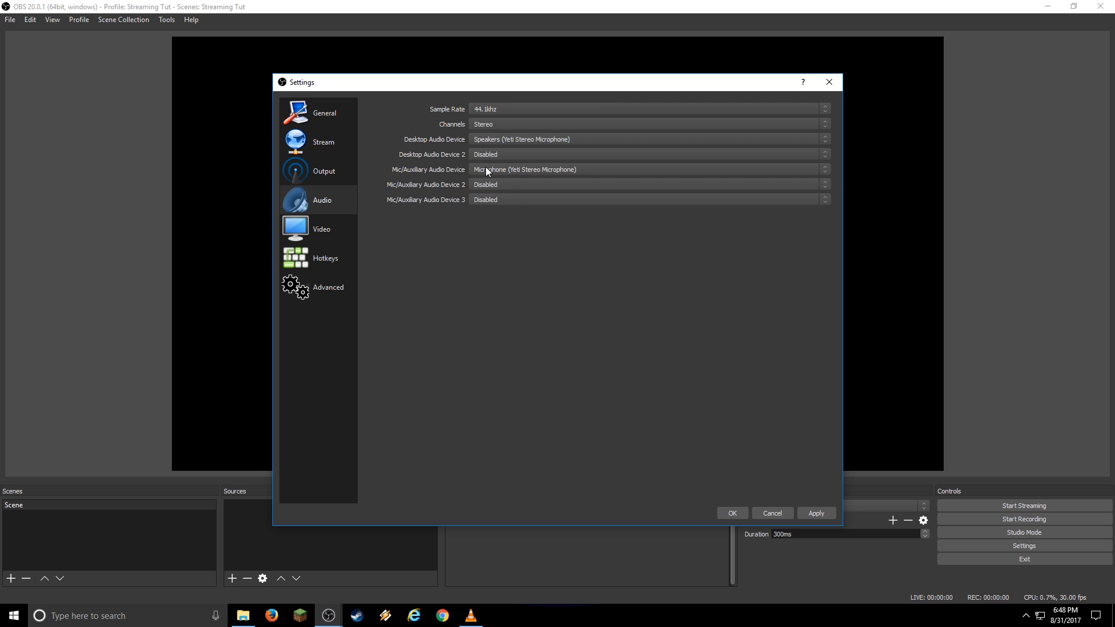
pyautogui.click(329, 230)
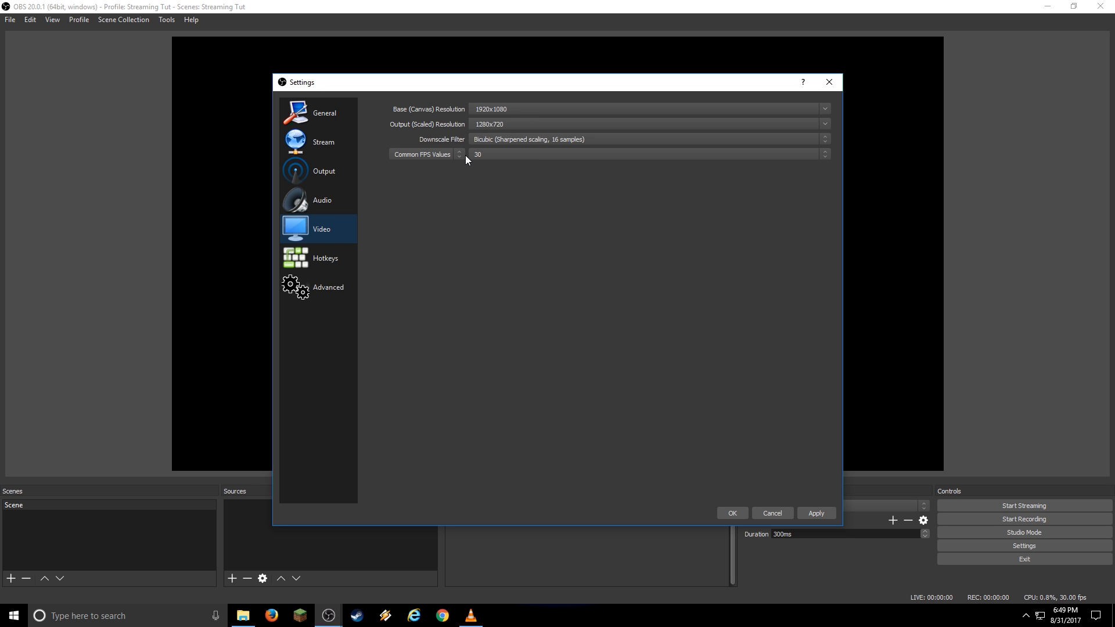
# Assign F9 to both Start Recording and Stop Recording, then apply and close Settings.
pyautogui.click(316, 260)
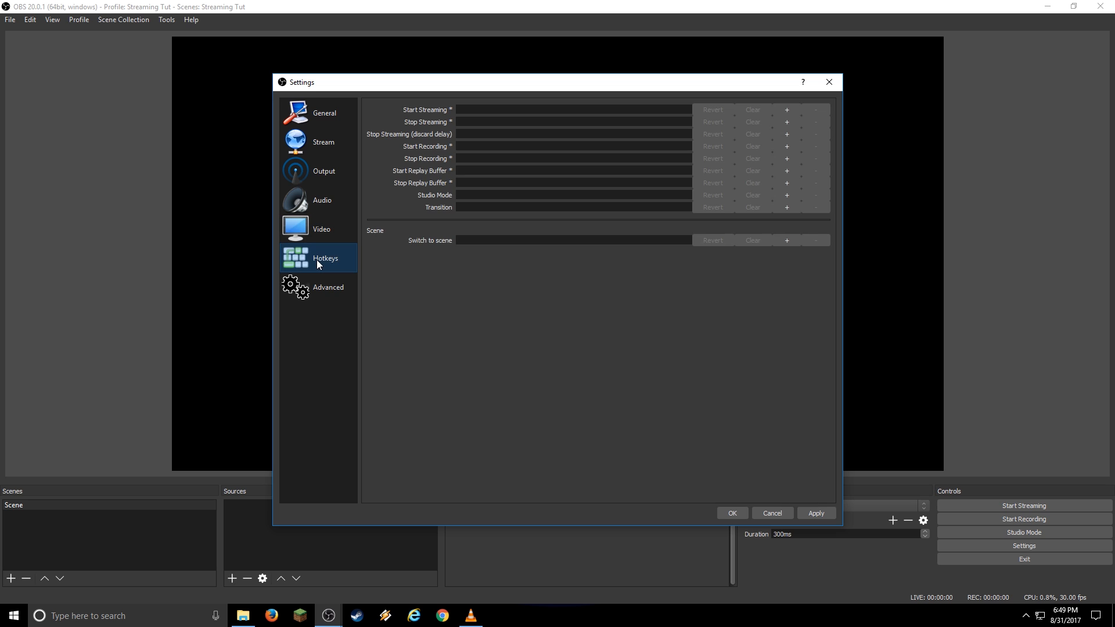
pyautogui.click(491, 147)
pyautogui.press('F9')
pyautogui.click(492, 159)
pyautogui.press('F9')
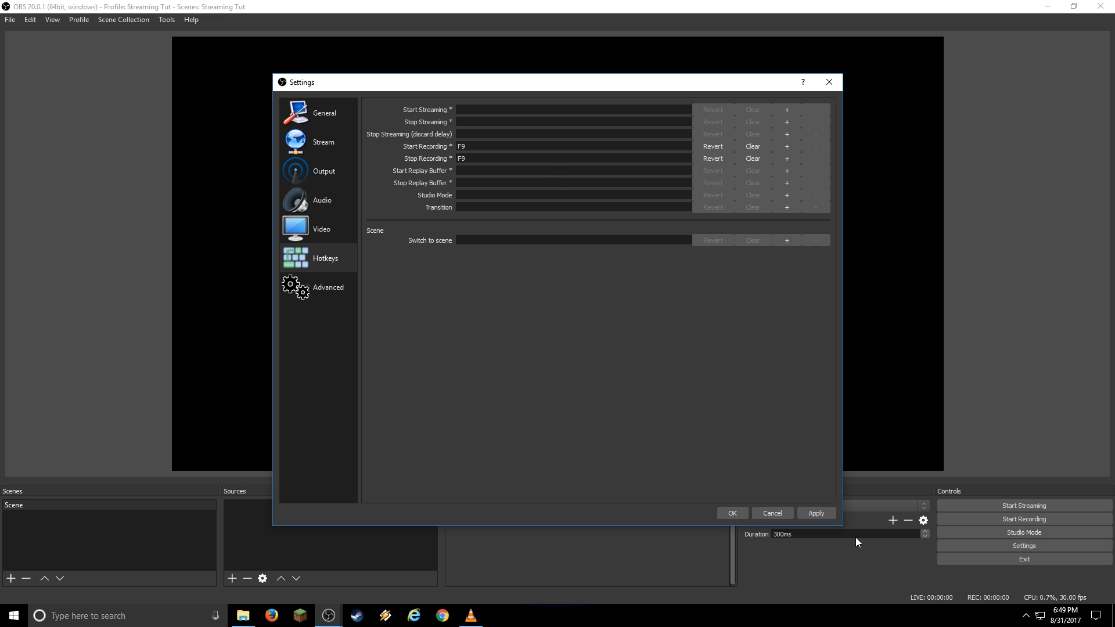
pyautogui.click(822, 513)
pyautogui.click(737, 514)
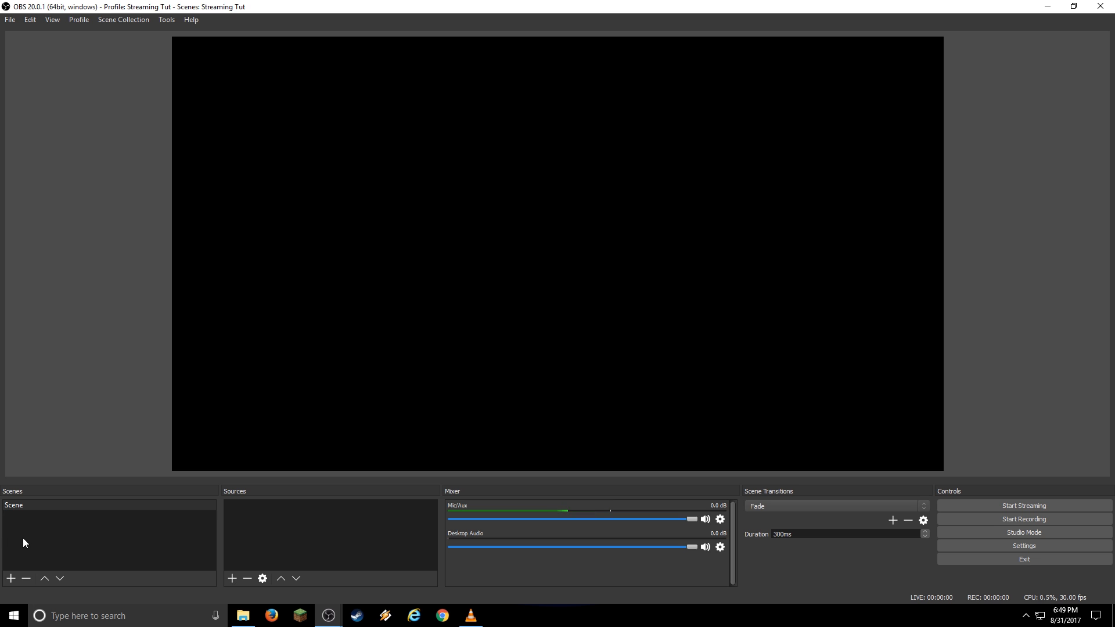
# Rename the scene to Game Play and add a Display 1 capture named Desktop.
pyautogui.rightClick(23, 506)
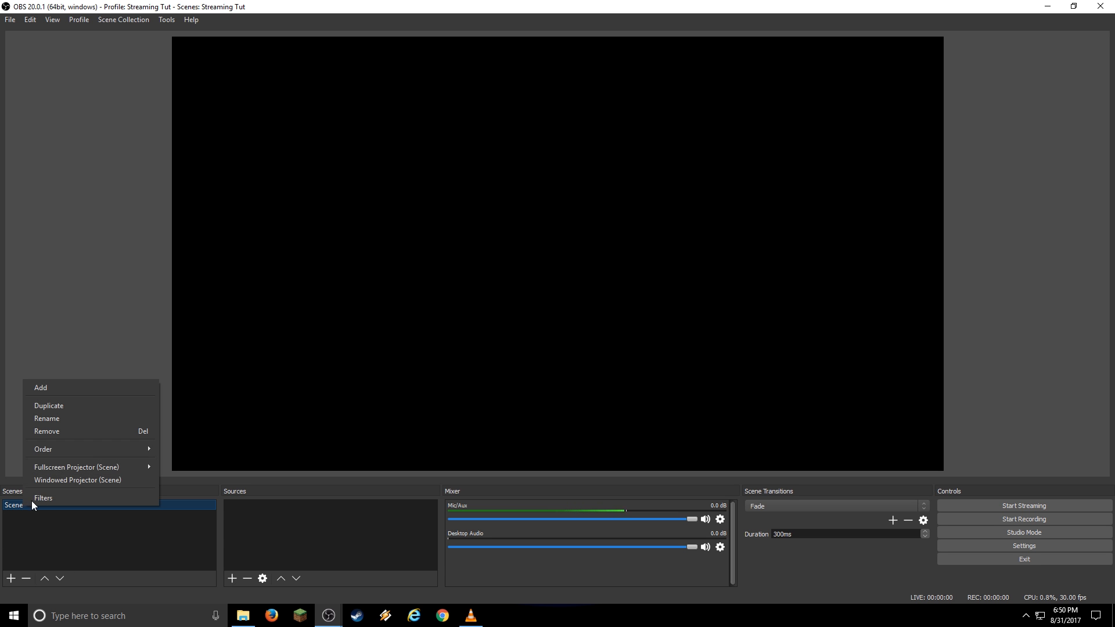
pyautogui.click(65, 418)
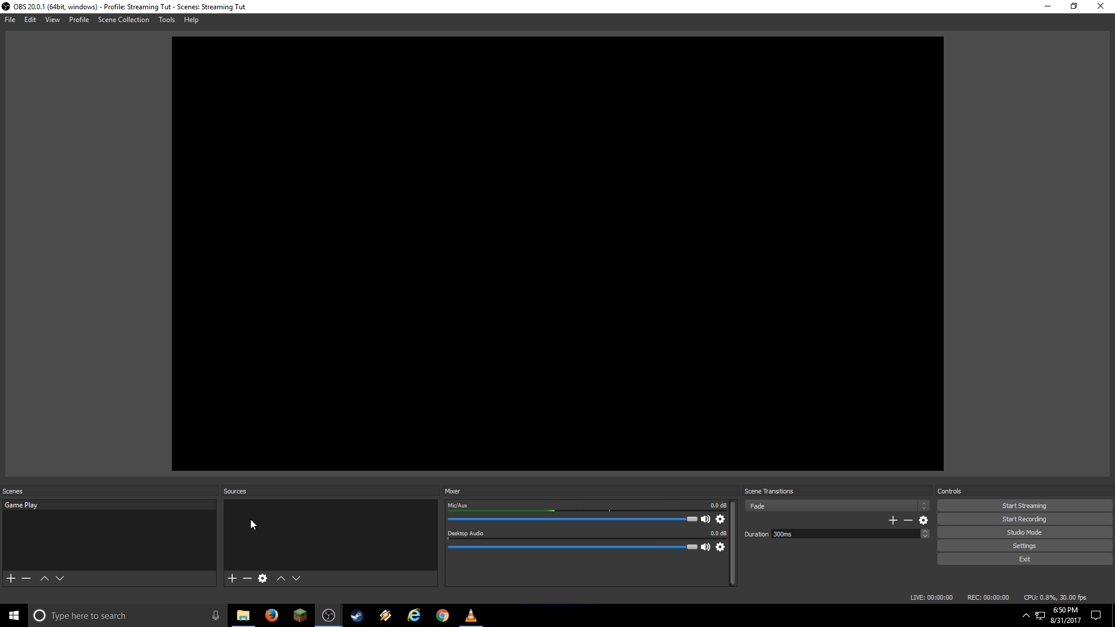
pyautogui.click(232, 579)
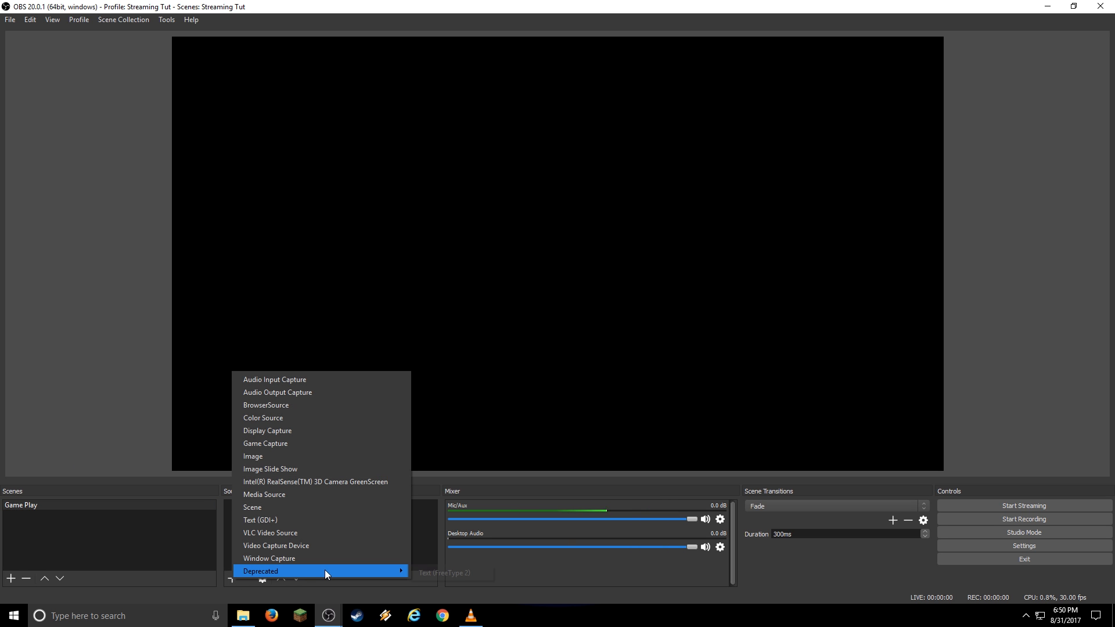
pyautogui.moveTo(326, 571)
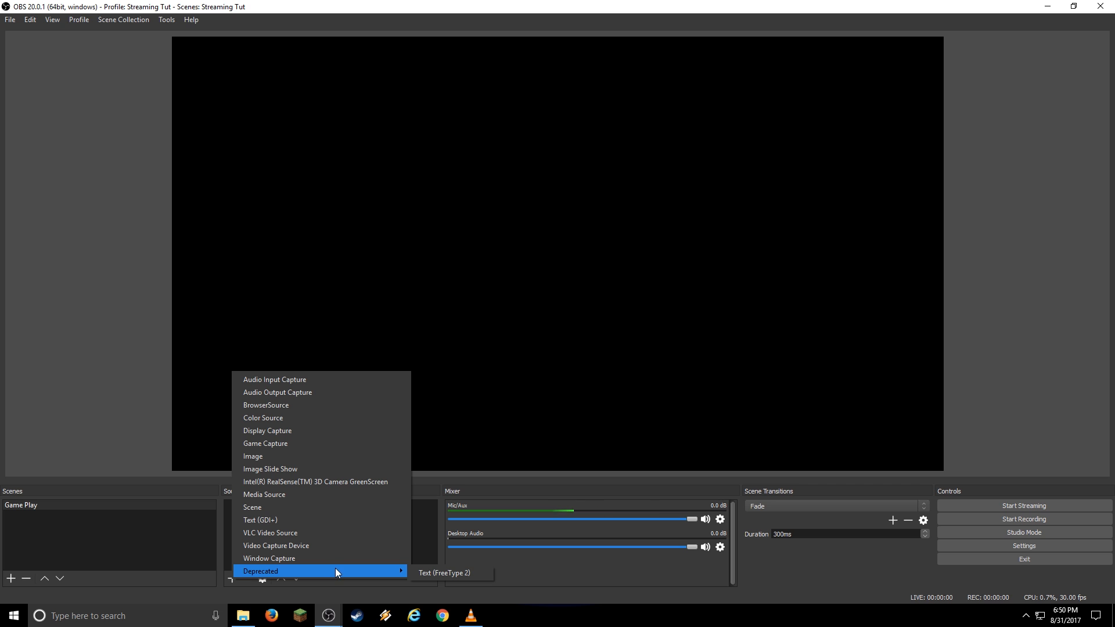
pyautogui.click(287, 431)
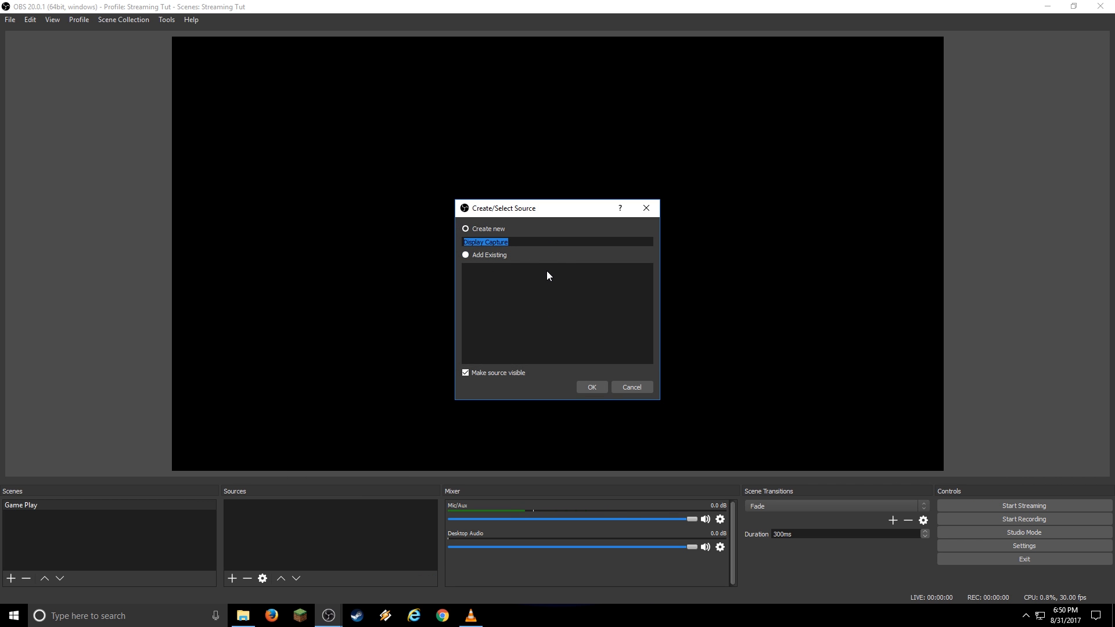
pyautogui.write('Desktop')
pyautogui.click(591, 387)
pyautogui.click(510, 379)
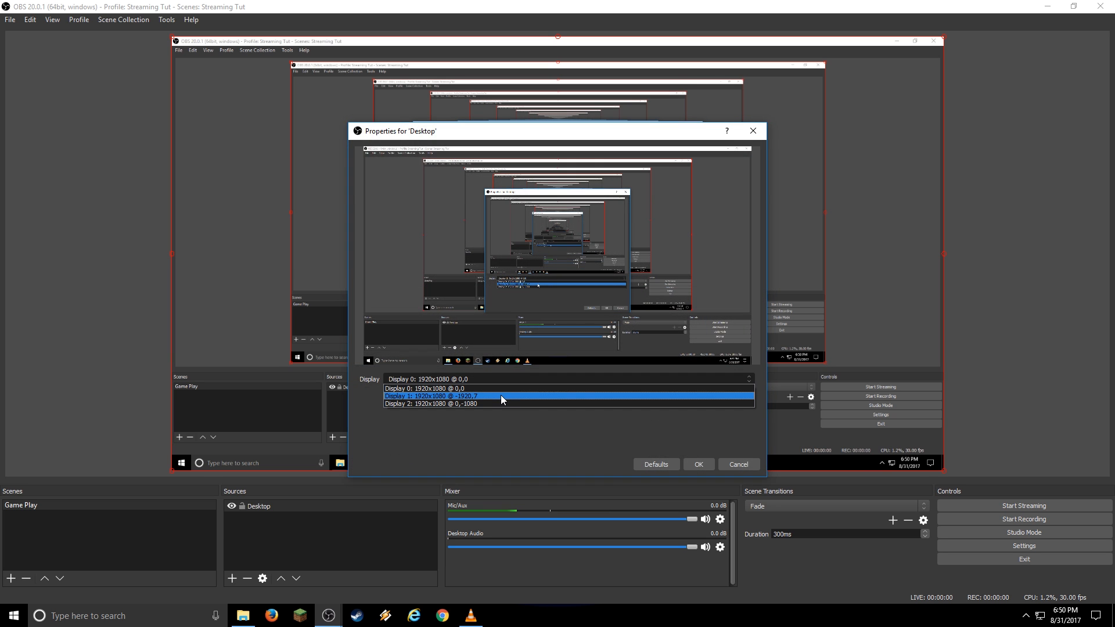
pyautogui.click(500, 396)
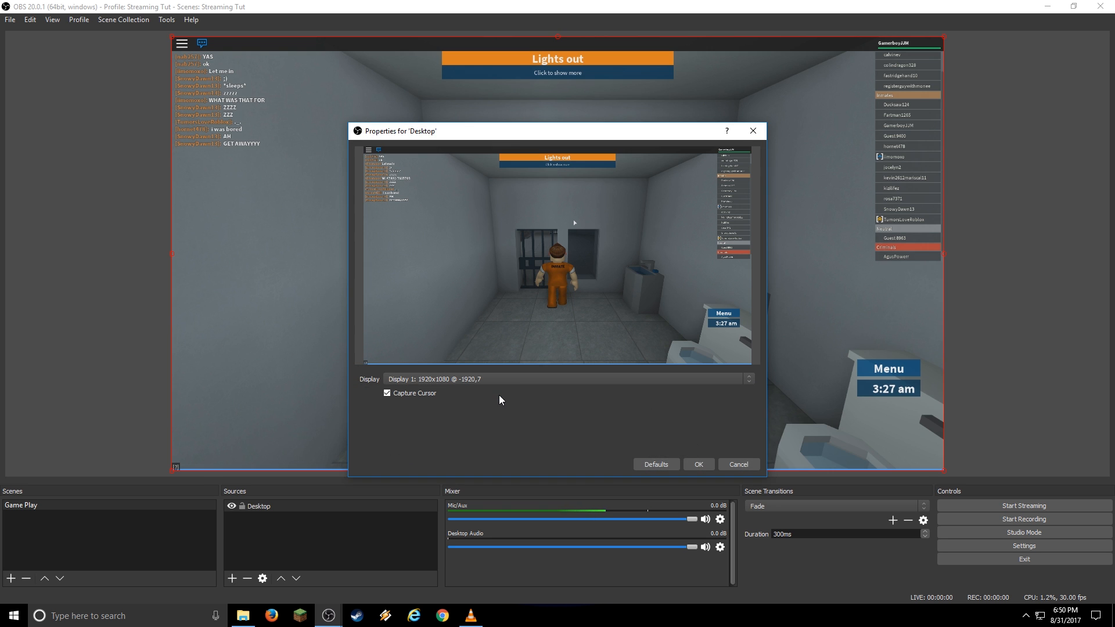
pyautogui.click(701, 464)
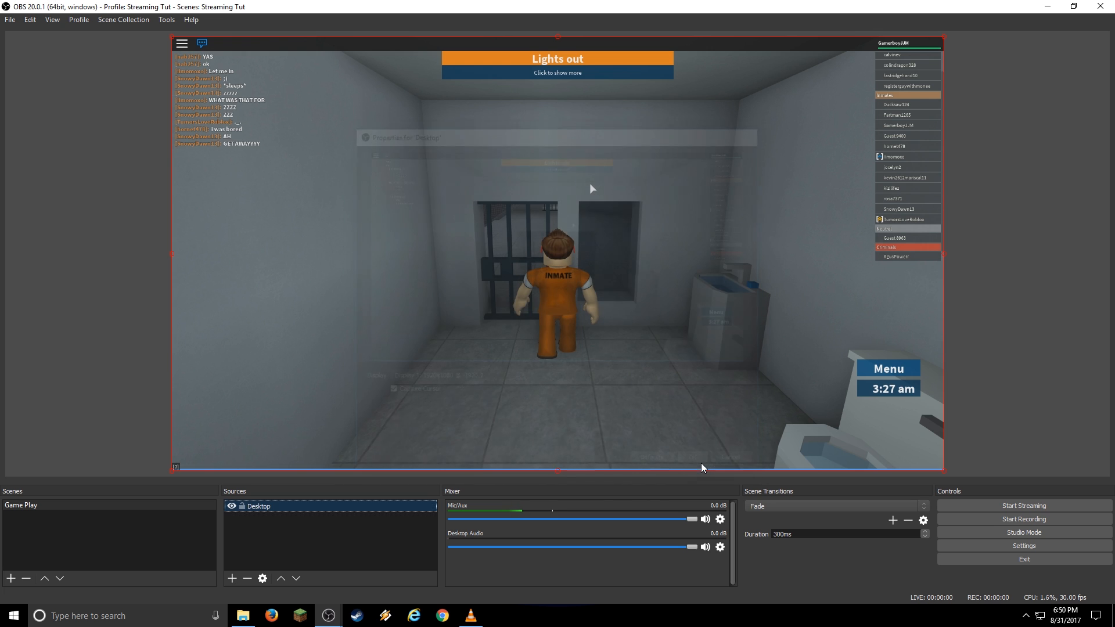
pyautogui.click(525, 267)
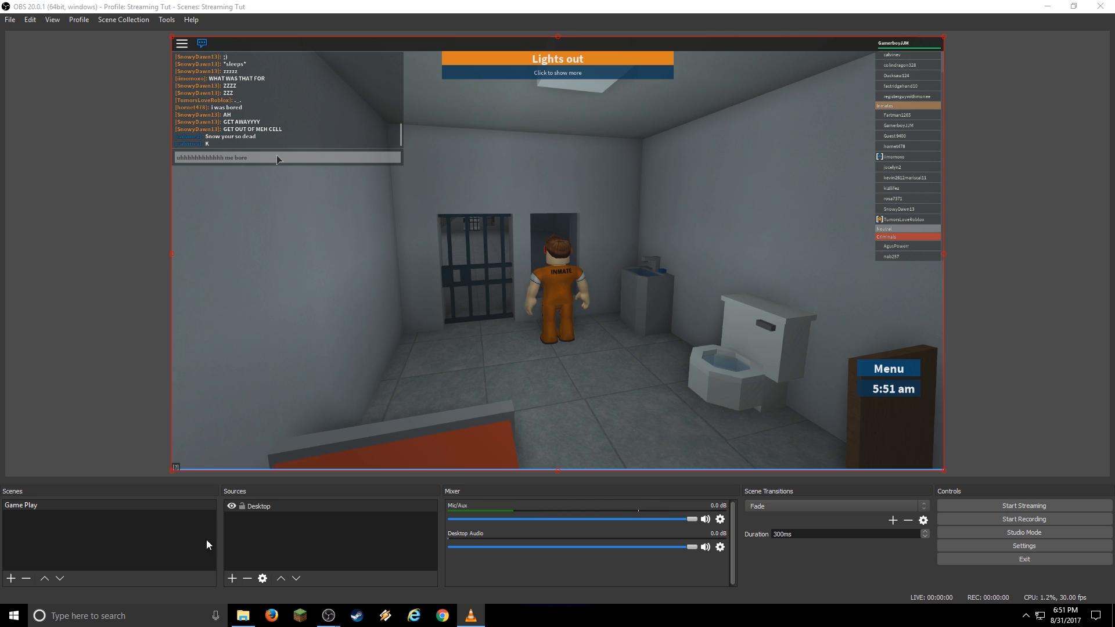
# Add a Video Capture Device named Webcam using the C922 Pro Stream Webcam.
pyautogui.click(233, 578)
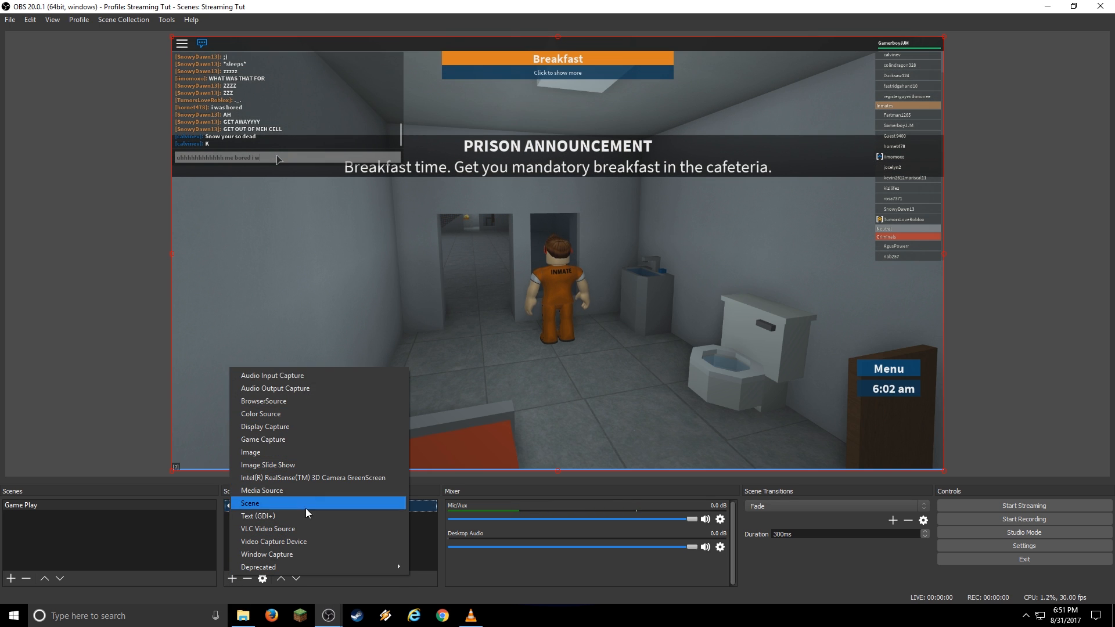
pyautogui.click(312, 541)
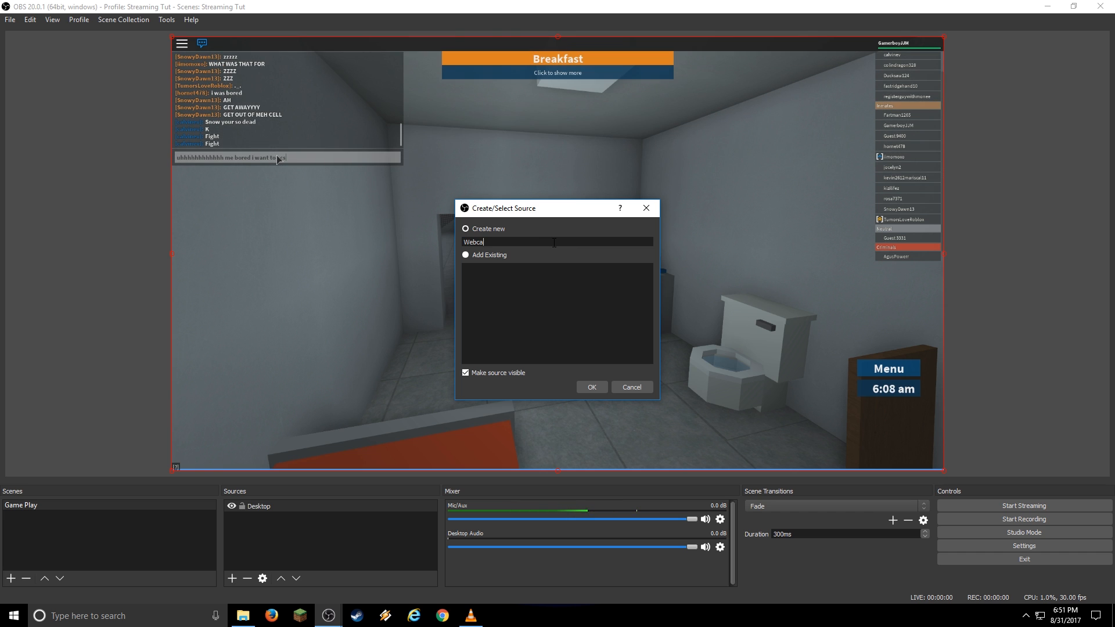
pyautogui.click(598, 389)
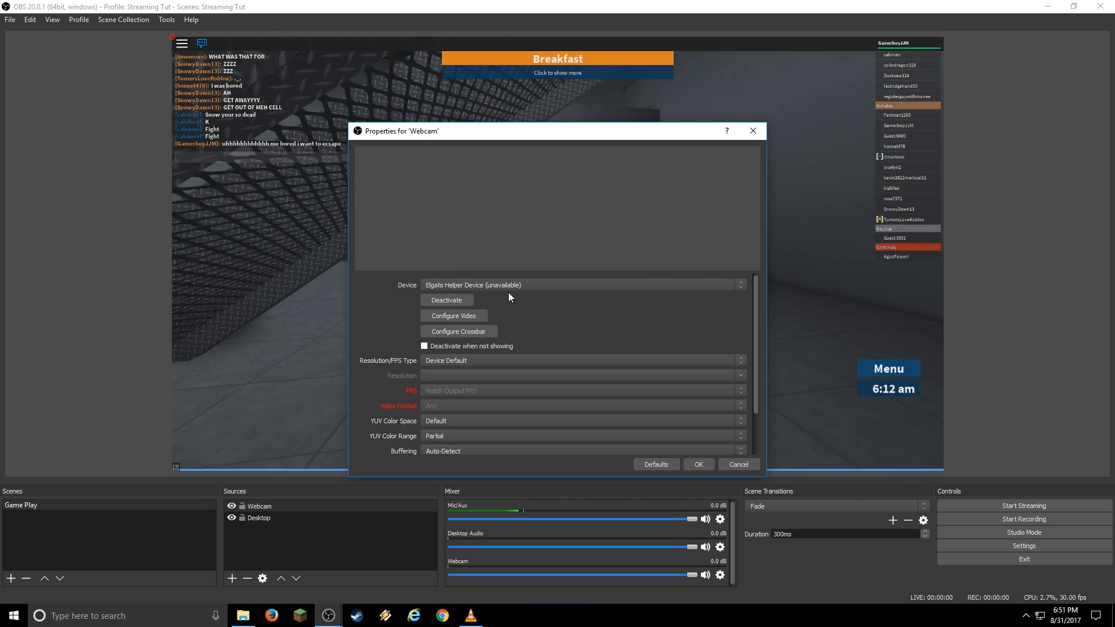
pyautogui.click(545, 284)
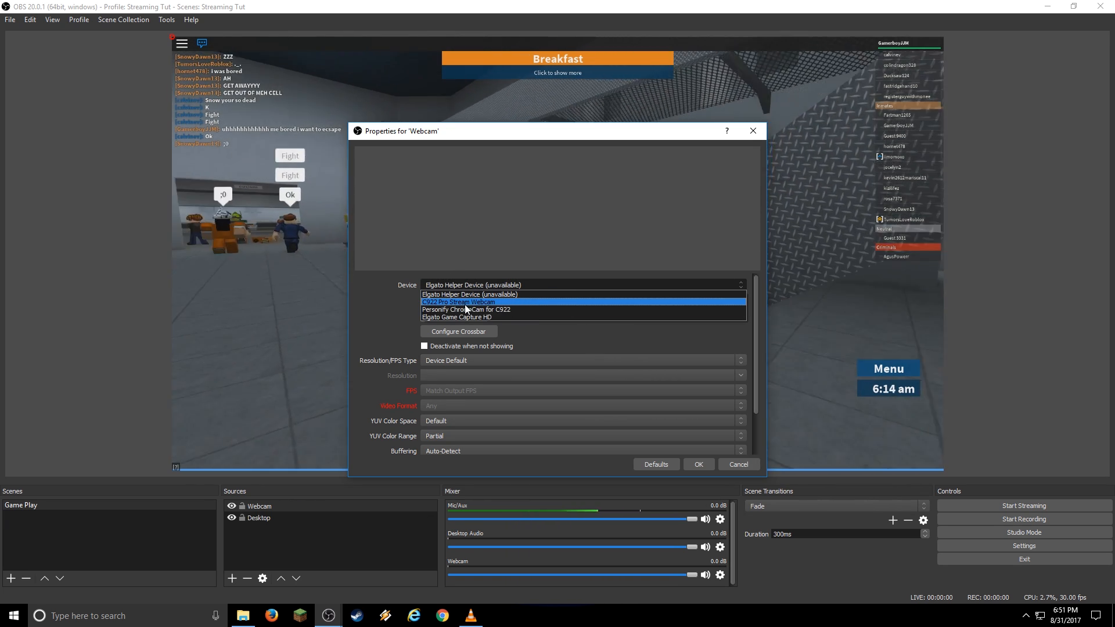
pyautogui.click(462, 302)
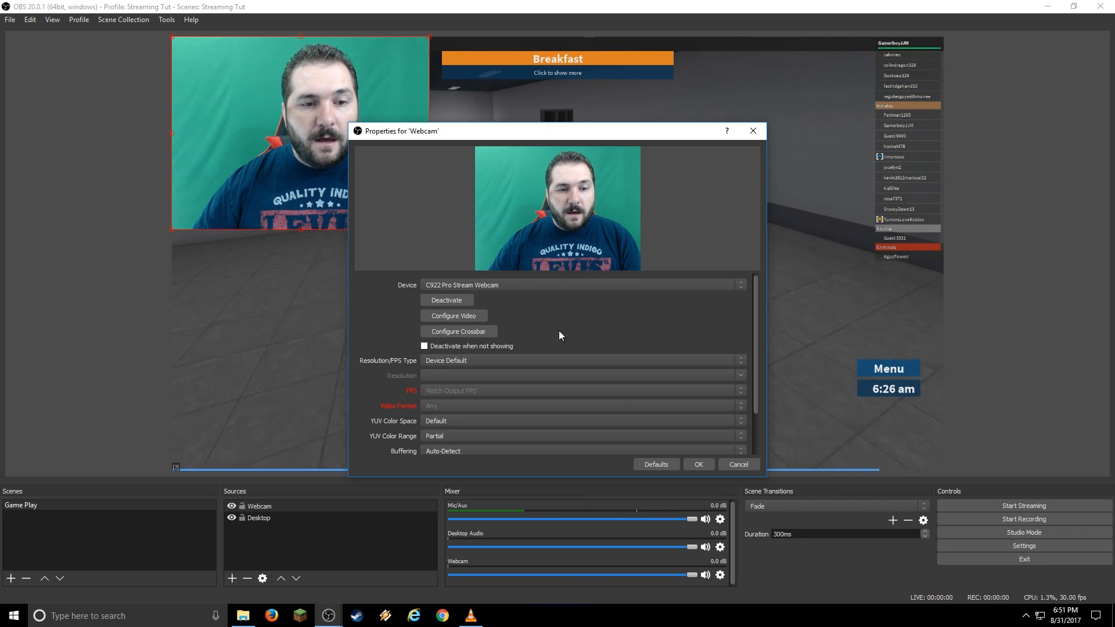
pyautogui.moveTo(602, 135); pyautogui.dragTo(635, 92)
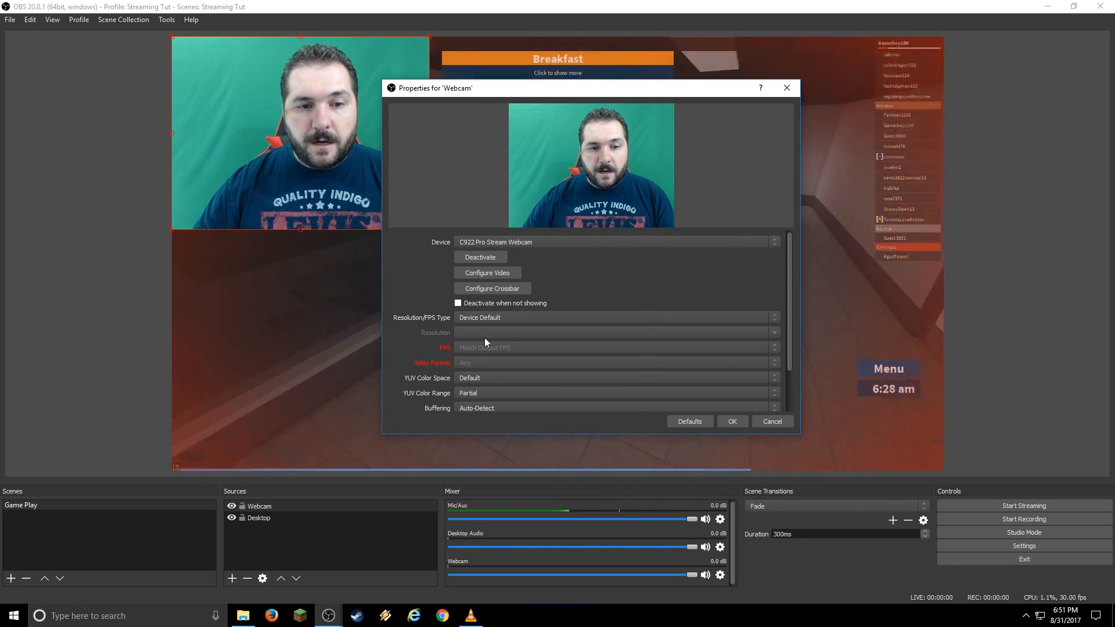
# Give the Webcam a custom 1920x1080 resolution at 30 FPS and confirm.
pyautogui.click(541, 315)
pyautogui.click(542, 335)
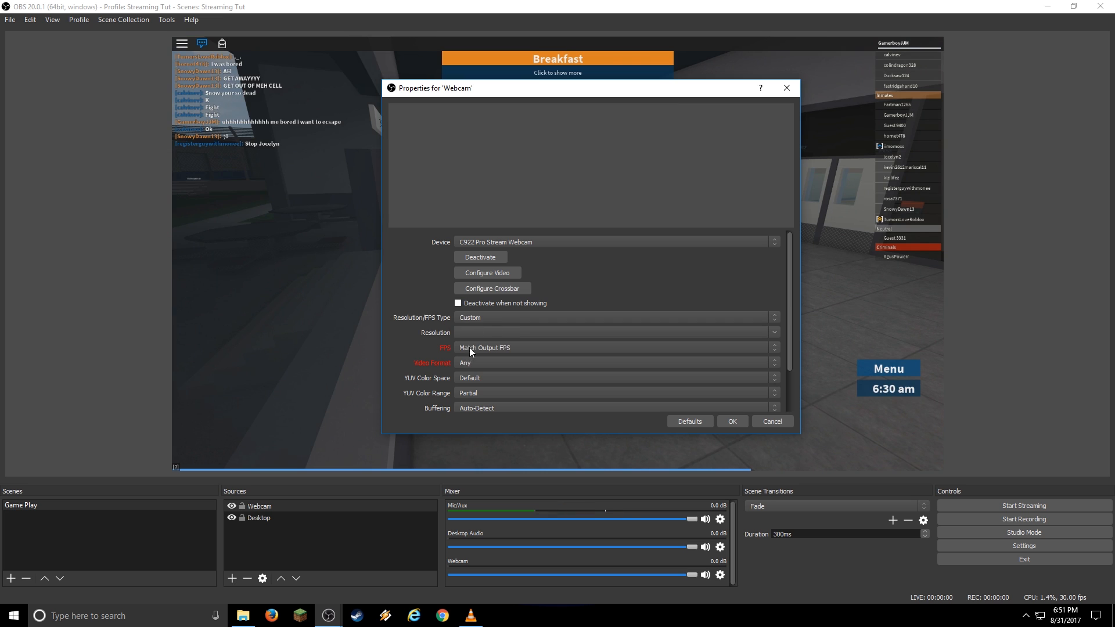
pyautogui.click(535, 333)
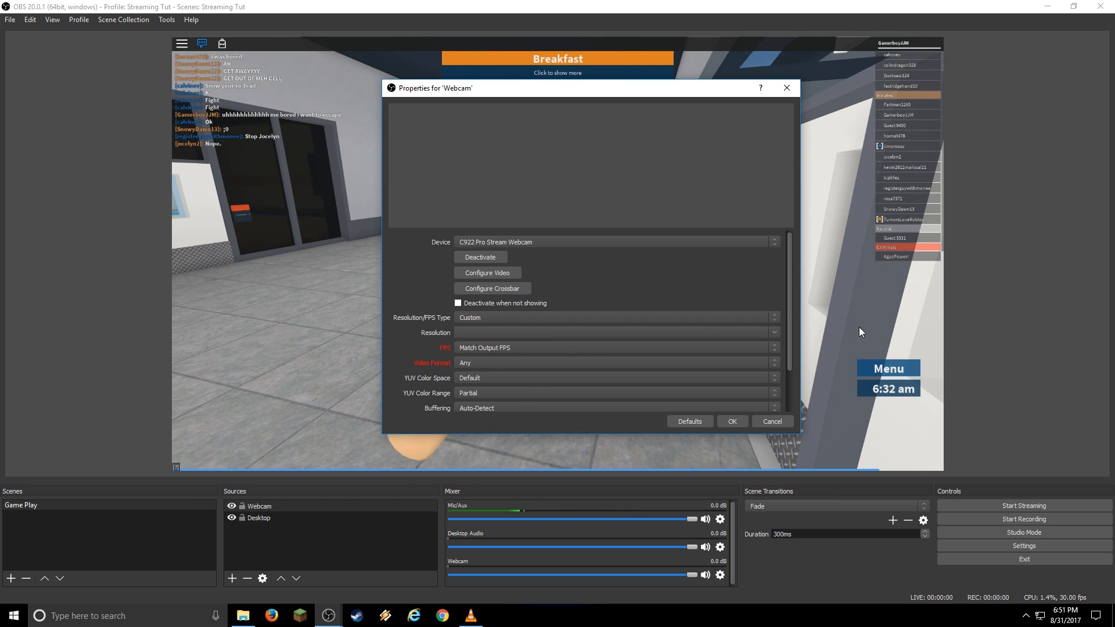
pyautogui.click(775, 332)
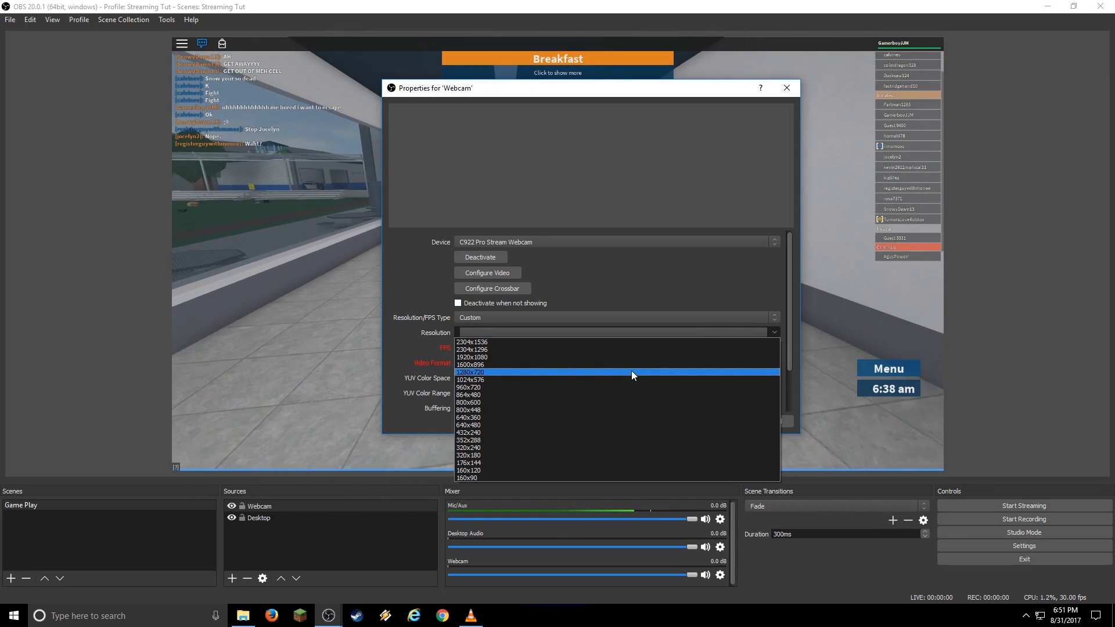
pyautogui.click(619, 356)
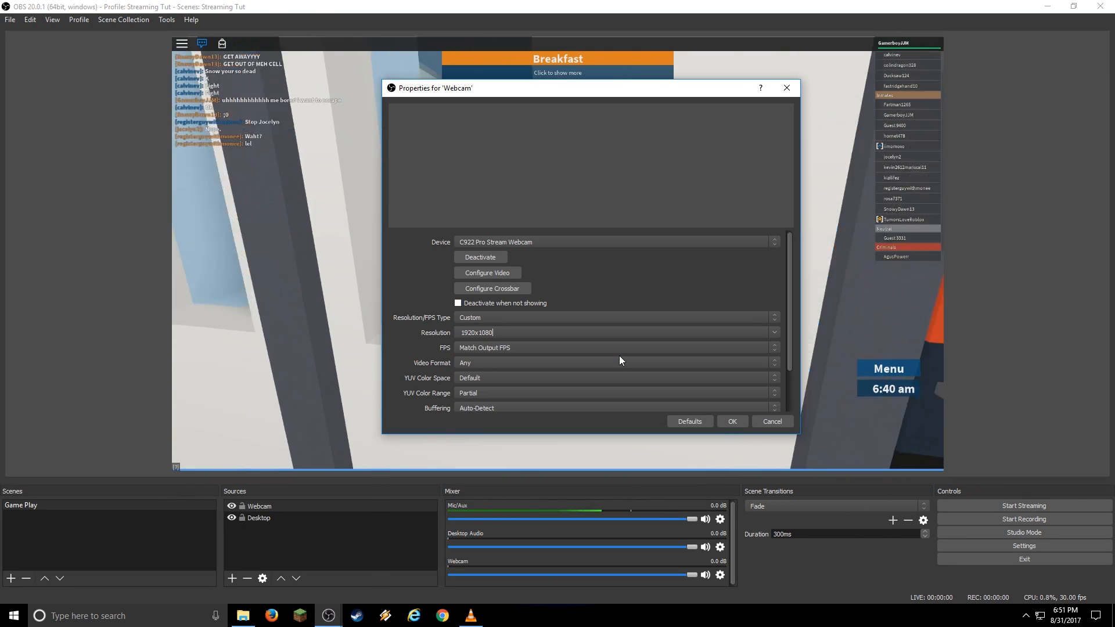
pyautogui.click(528, 345)
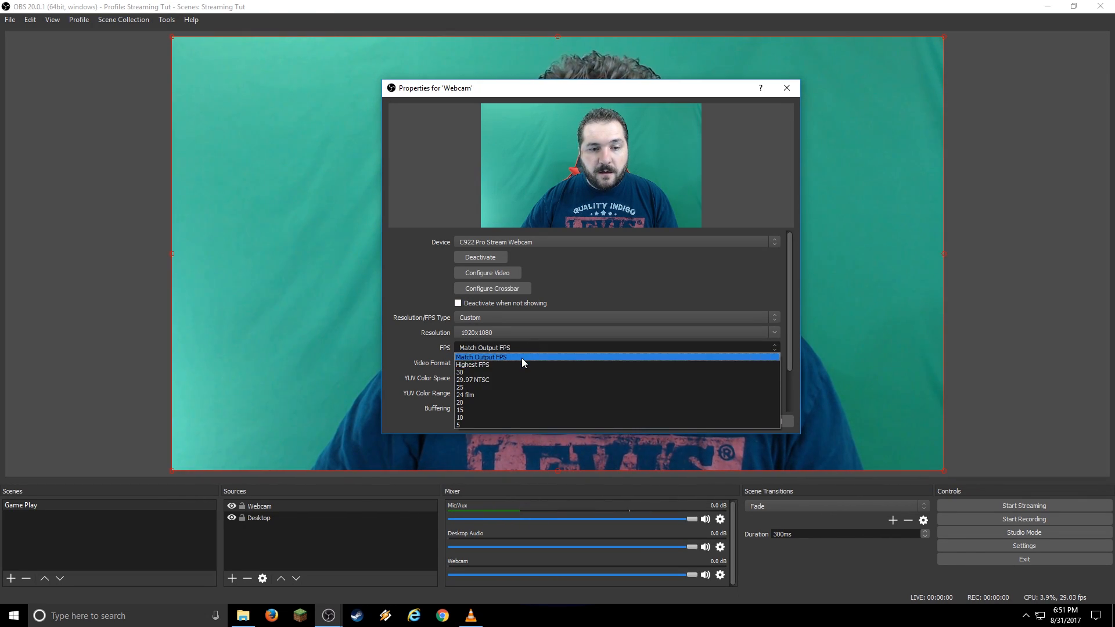
pyautogui.click(517, 373)
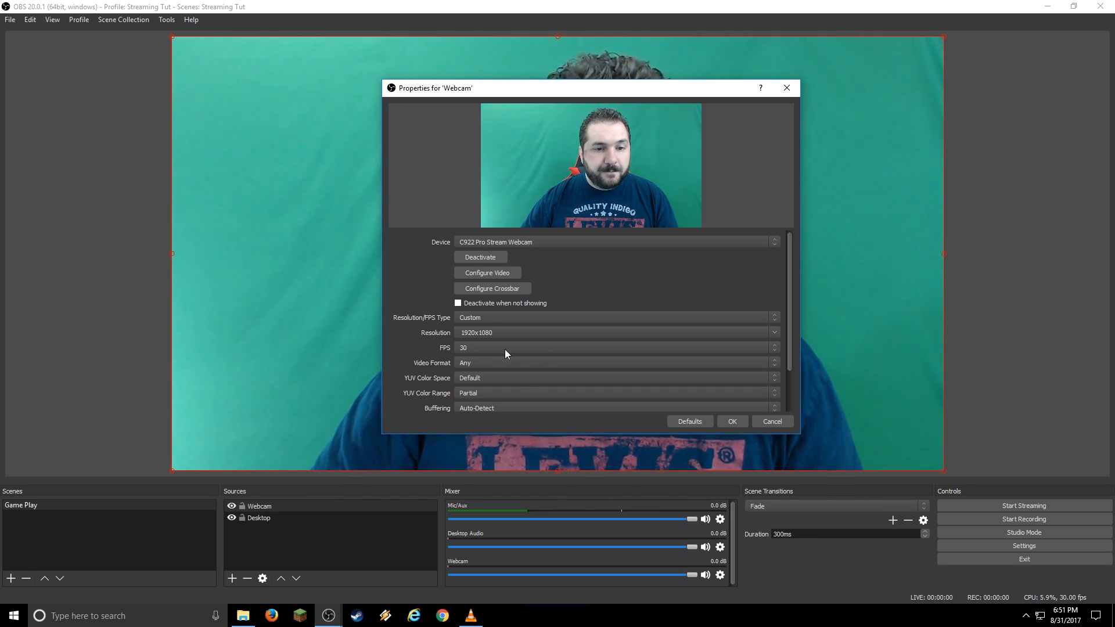
pyautogui.click(730, 419)
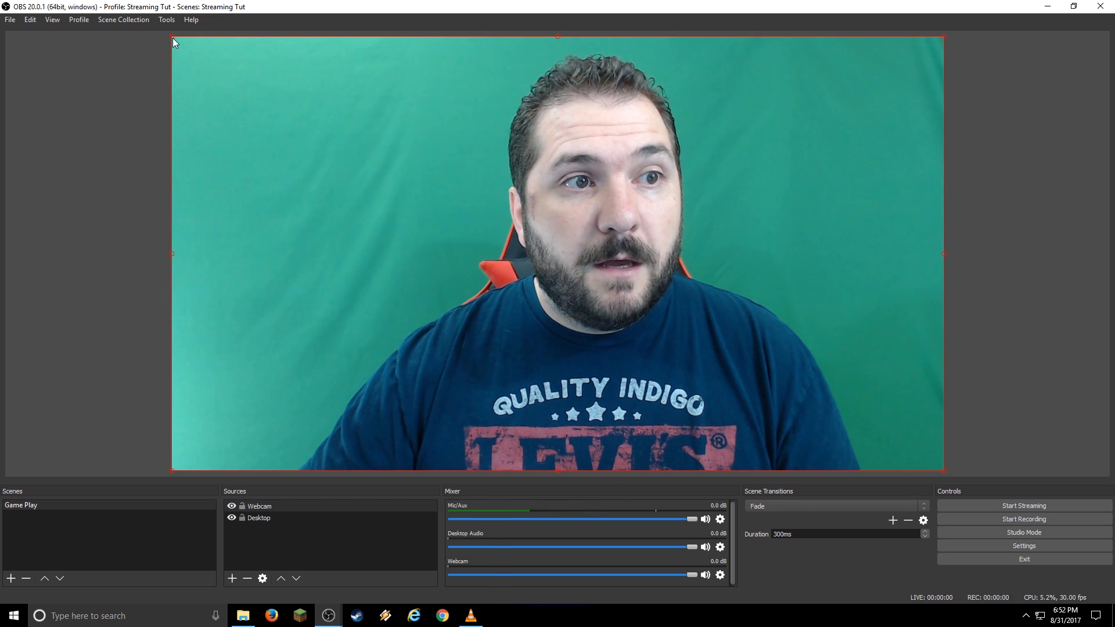
# Drag the Webcam's top-left handle down to the bottom-right corner of the preview.
pyautogui.moveTo(172, 37); pyautogui.dragTo(722, 413)
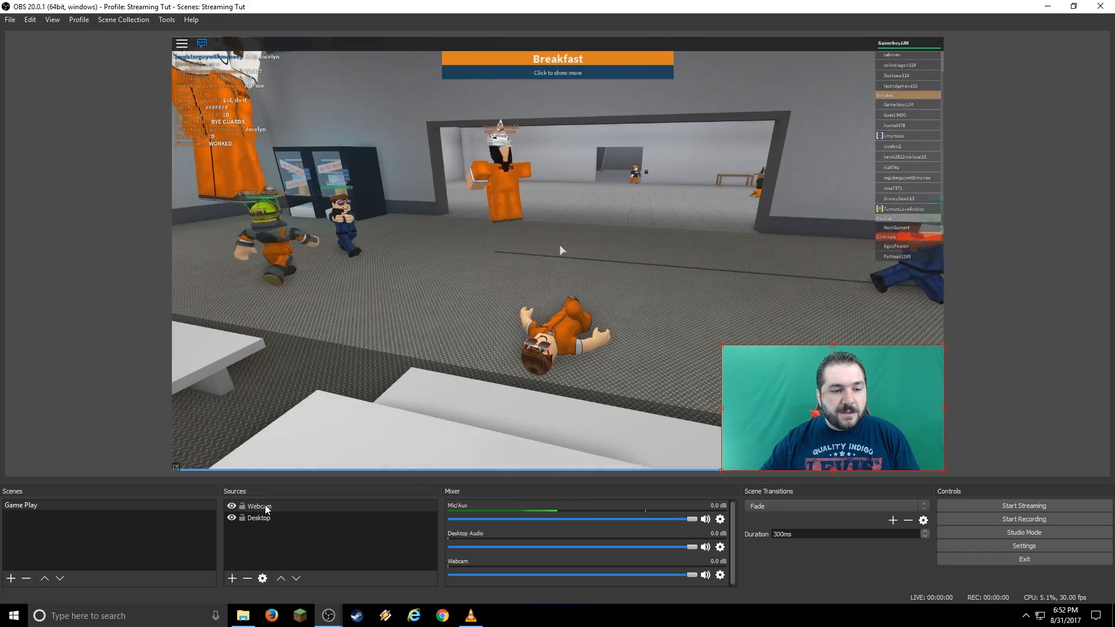
# Add a Chroma Key effect filter to the Webcam source.
pyautogui.rightClick(267, 507)
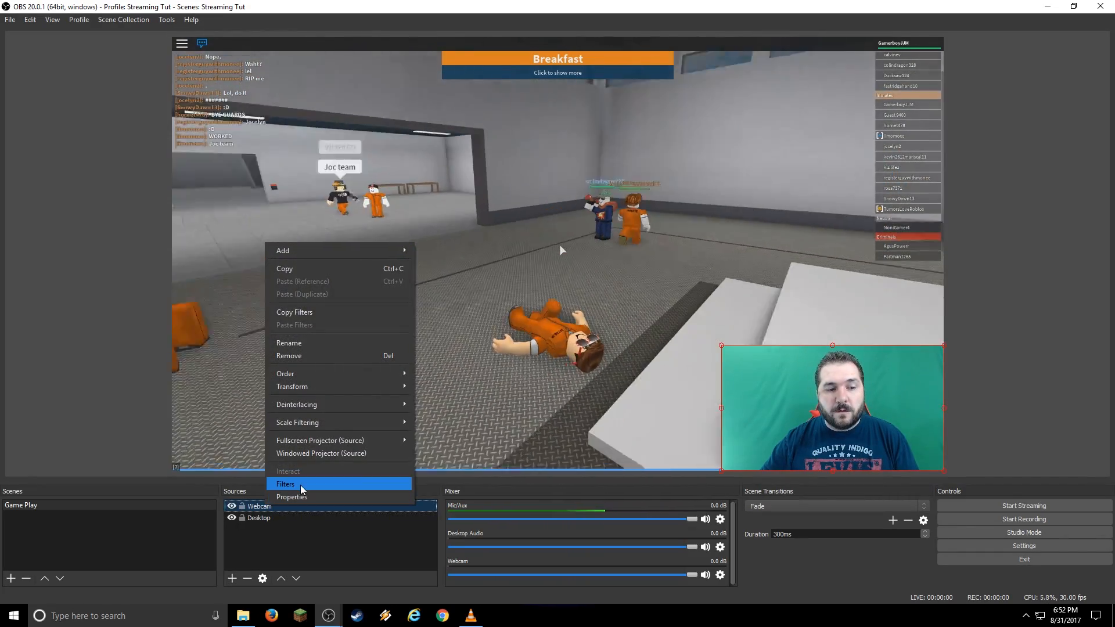
pyautogui.click(300, 485)
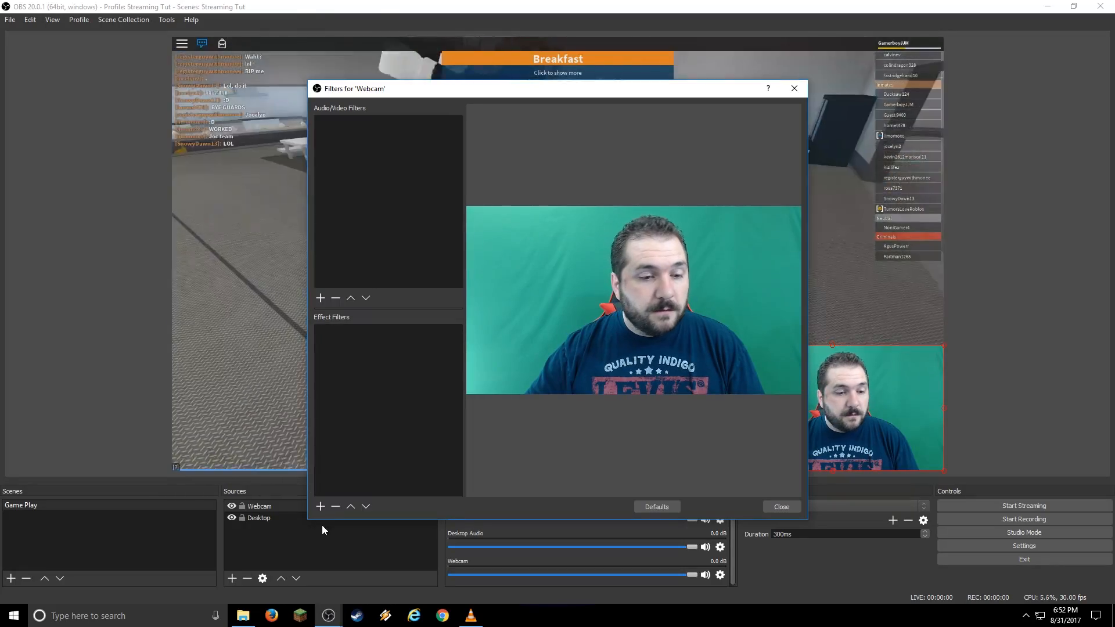
pyautogui.click(319, 507)
pyautogui.click(369, 393)
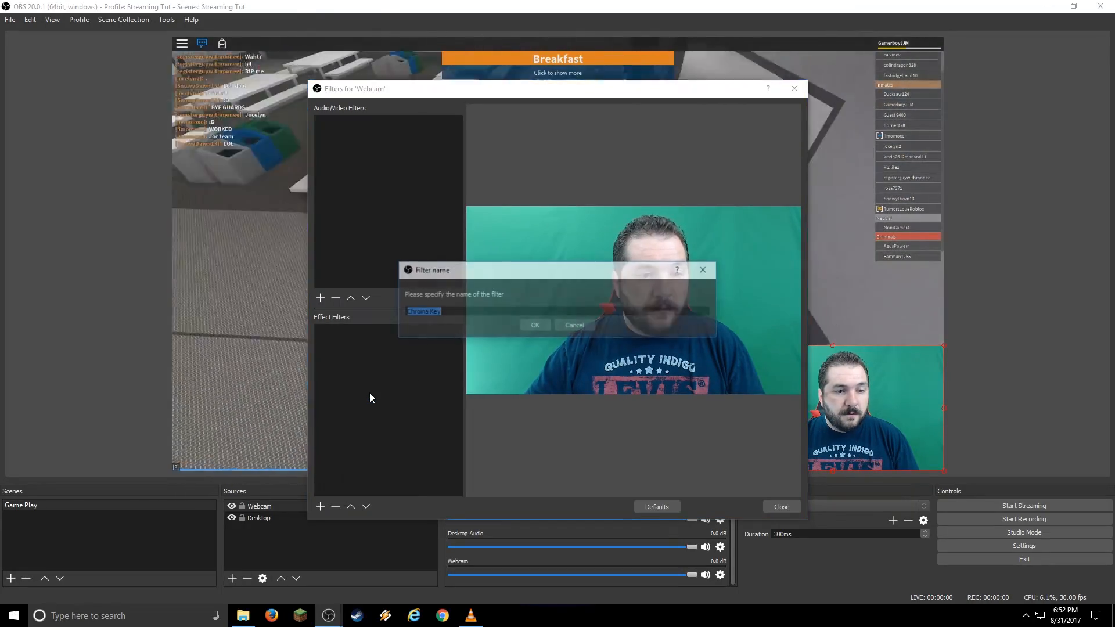
pyautogui.click(532, 327)
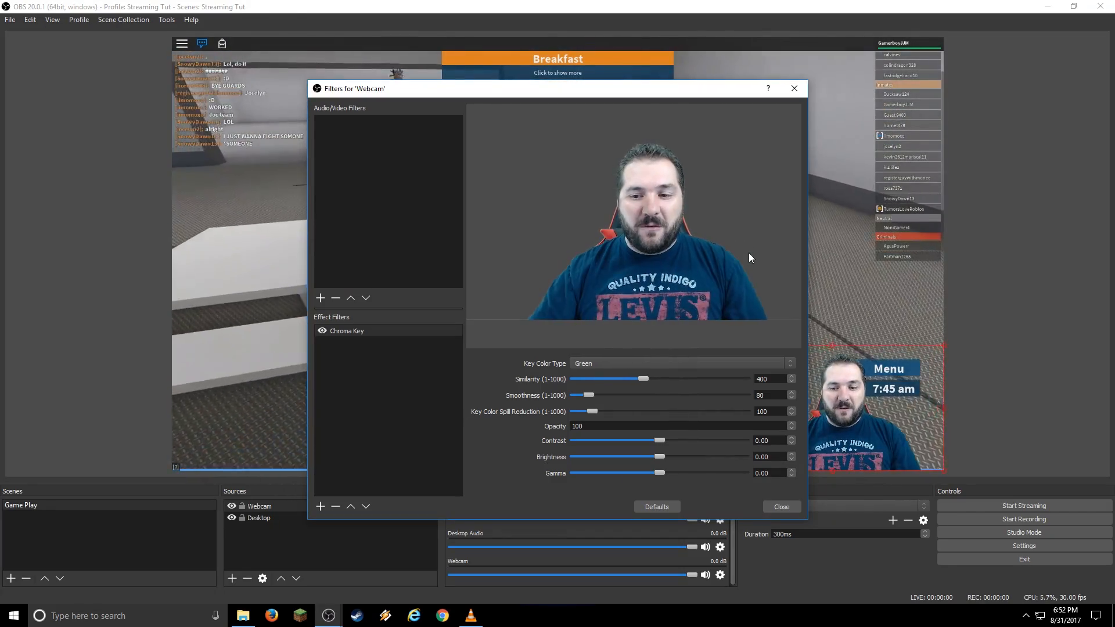
pyautogui.click(779, 507)
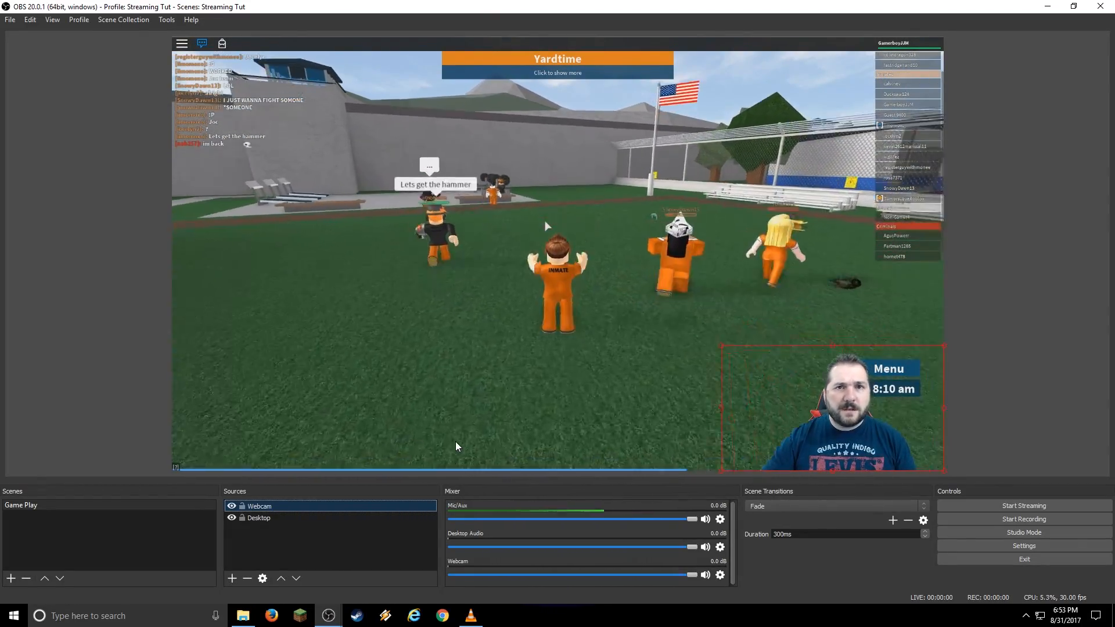
# Hide the Webcam source in the Game Play scene and bring up the add-source list.
pyautogui.click(231, 509)
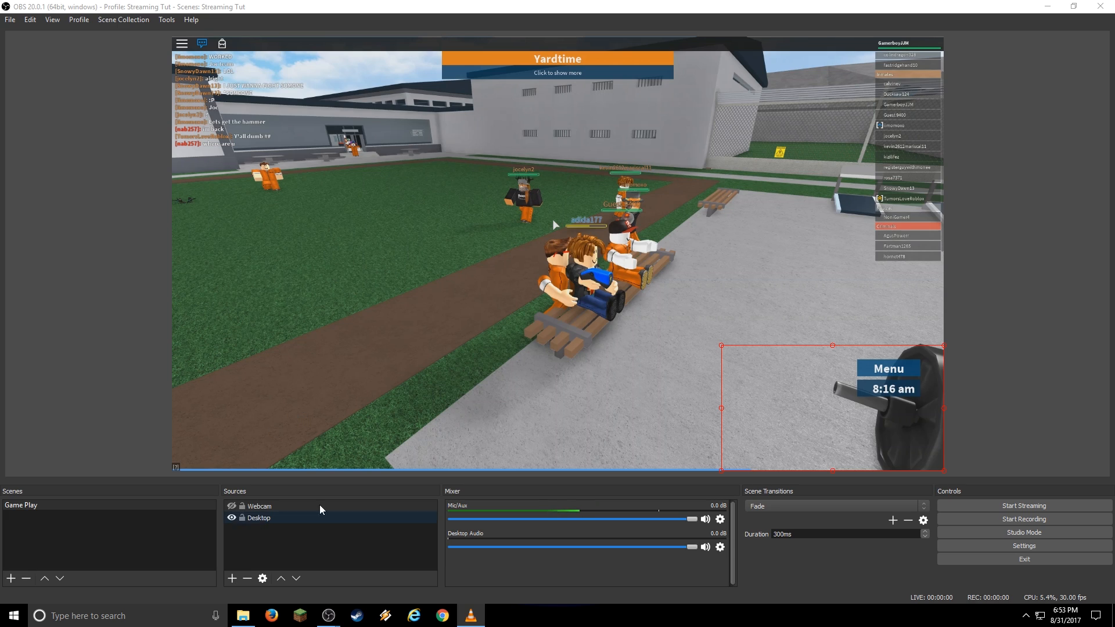
pyautogui.click(232, 579)
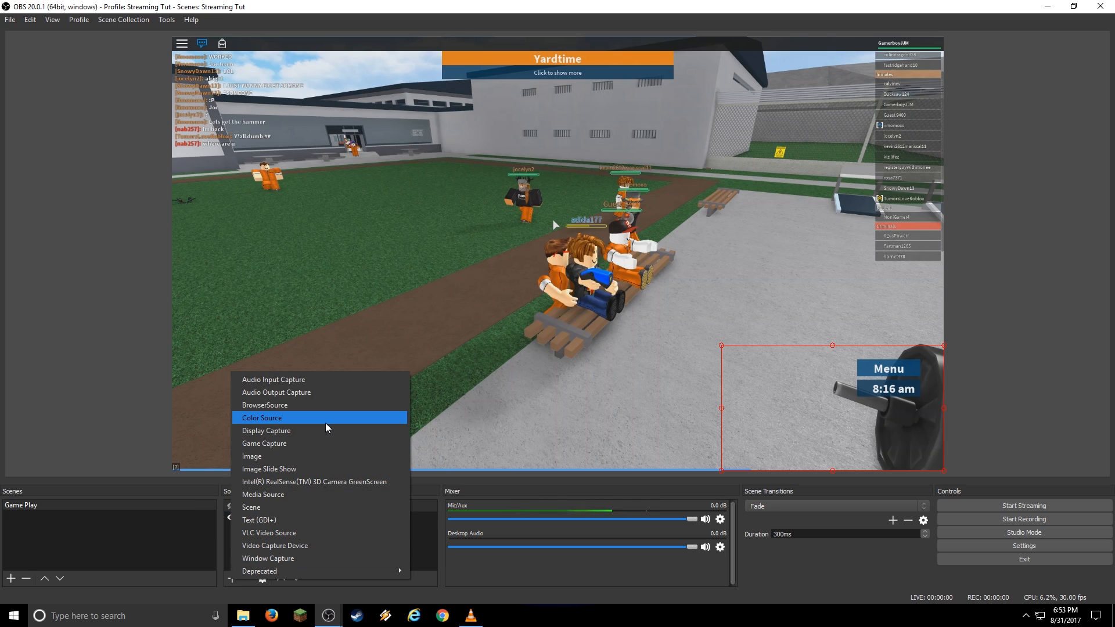
# Create a new Image source named 'Background'.
pyautogui.click(321, 457)
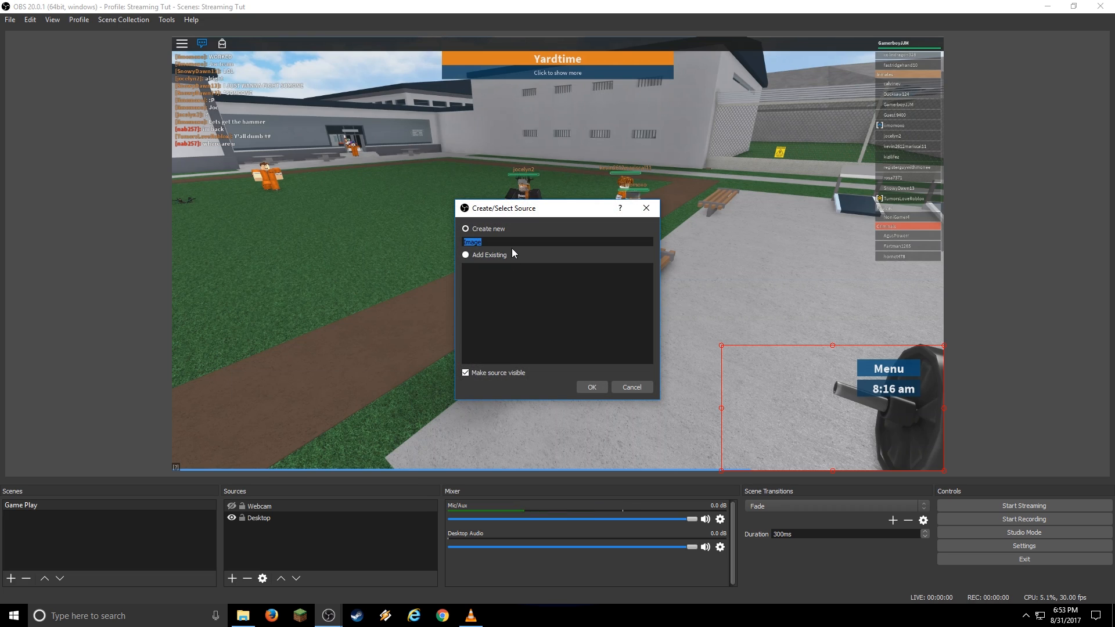
pyautogui.write('Background')
pyautogui.click(591, 387)
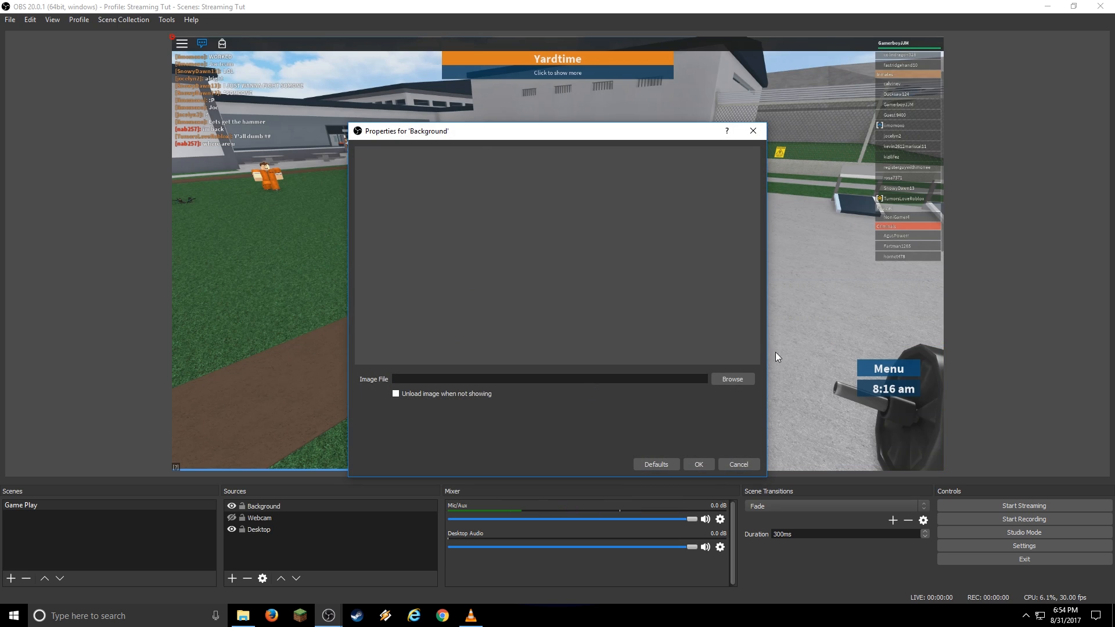
# Load carbon_texture1869.jpg from G:/Streaming Tutorial/Images and stretch it across the canvas.
pyautogui.click(741, 379)
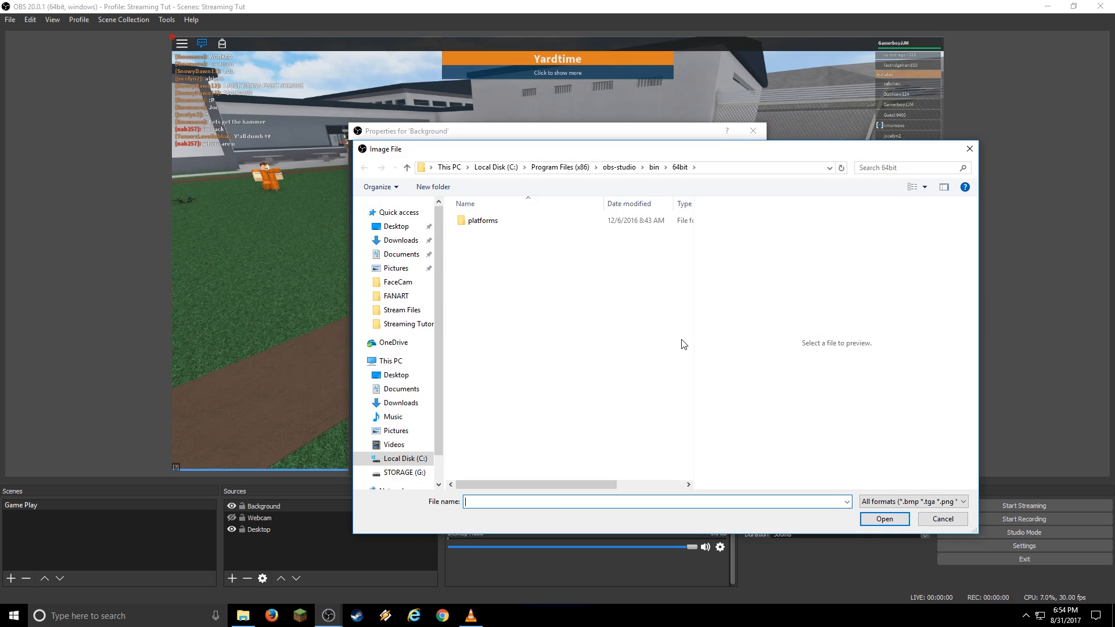
pyautogui.click(400, 473)
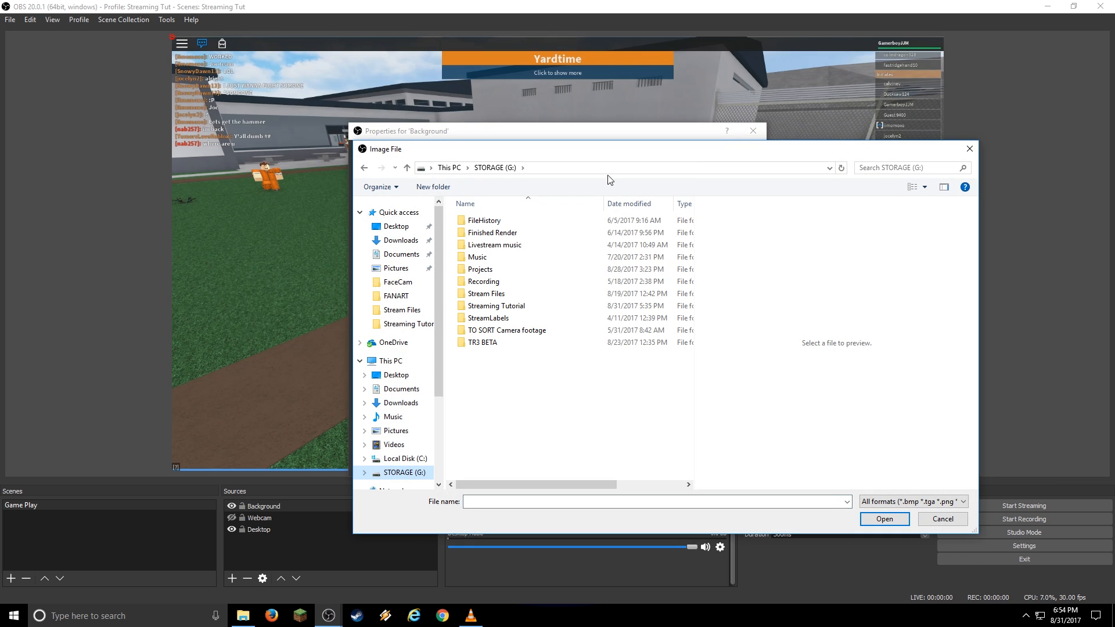
pyautogui.doubleClick(509, 306)
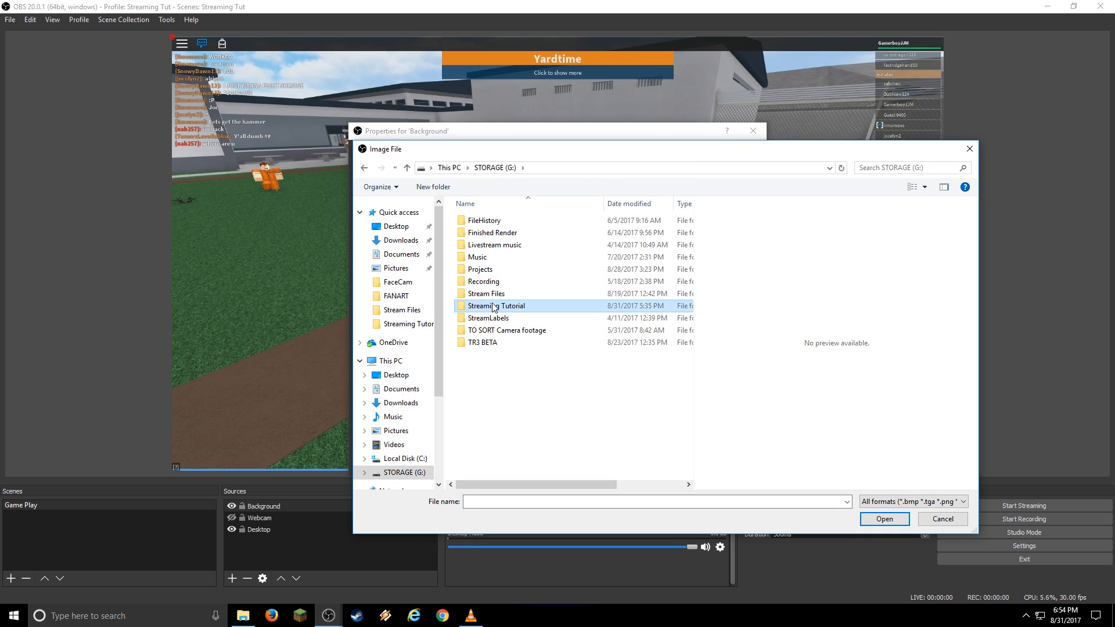
pyautogui.doubleClick(504, 233)
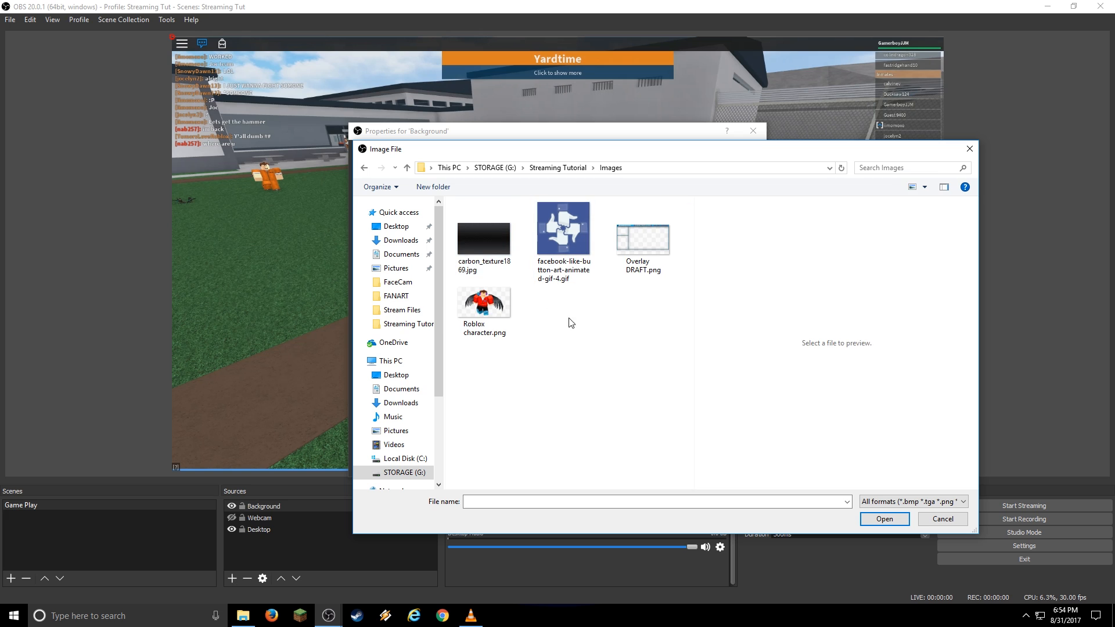
pyautogui.click(492, 242)
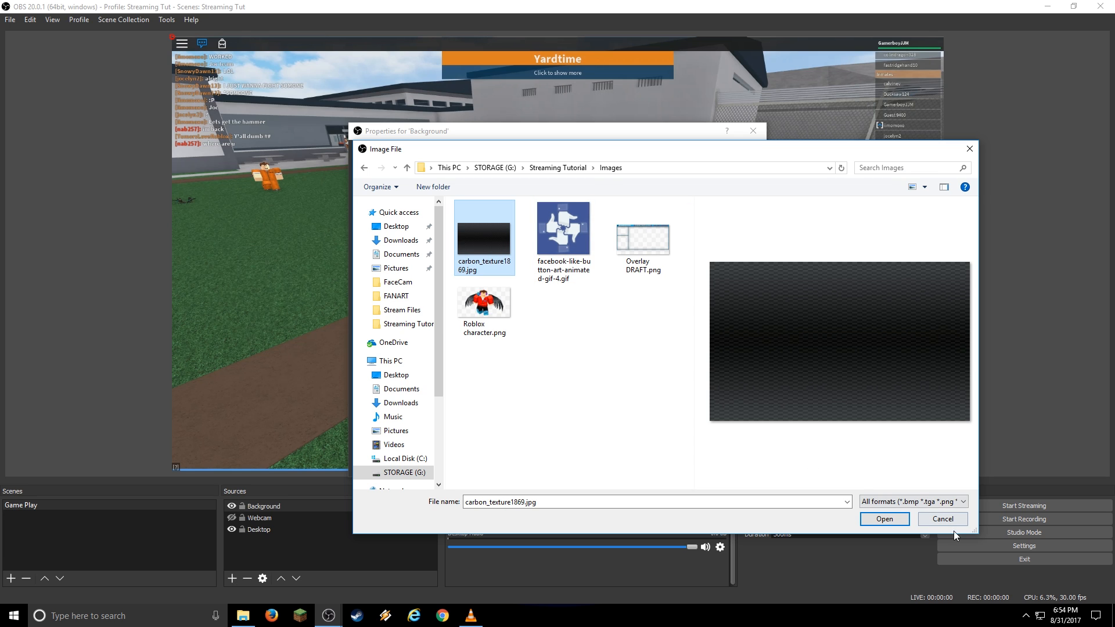
pyautogui.click(897, 515)
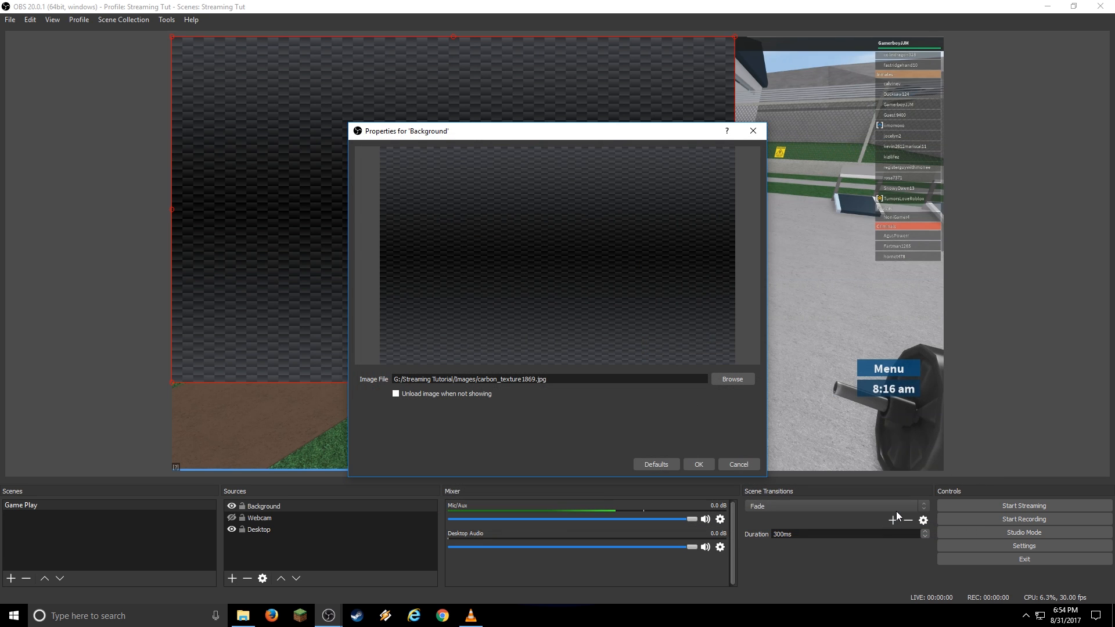
pyautogui.click(699, 462)
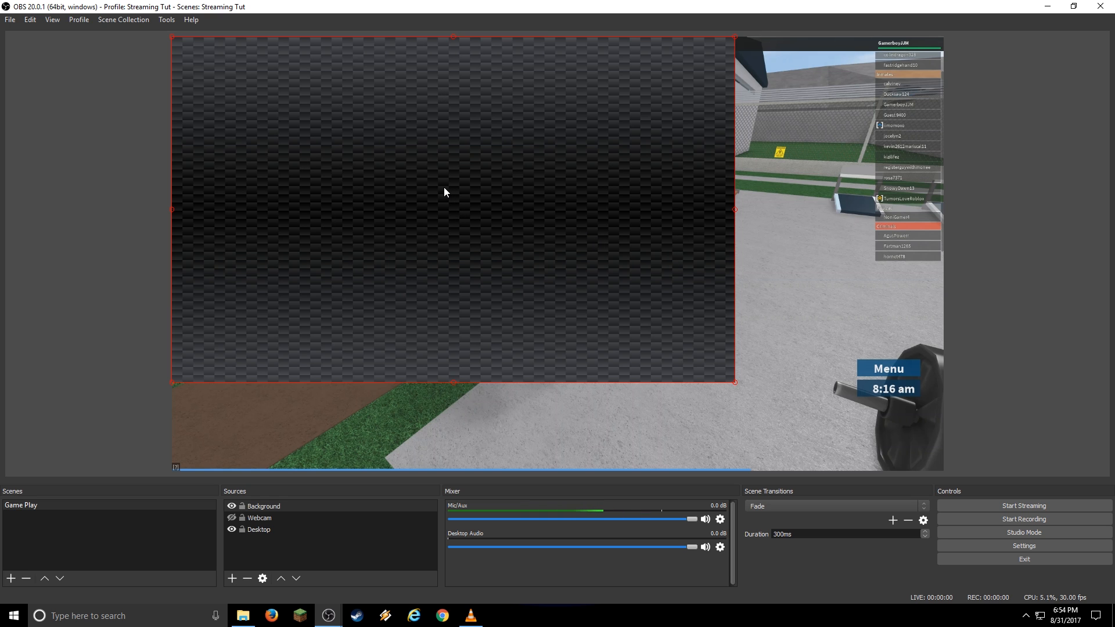
pyautogui.moveTo(734, 382); pyautogui.dragTo(956, 496)
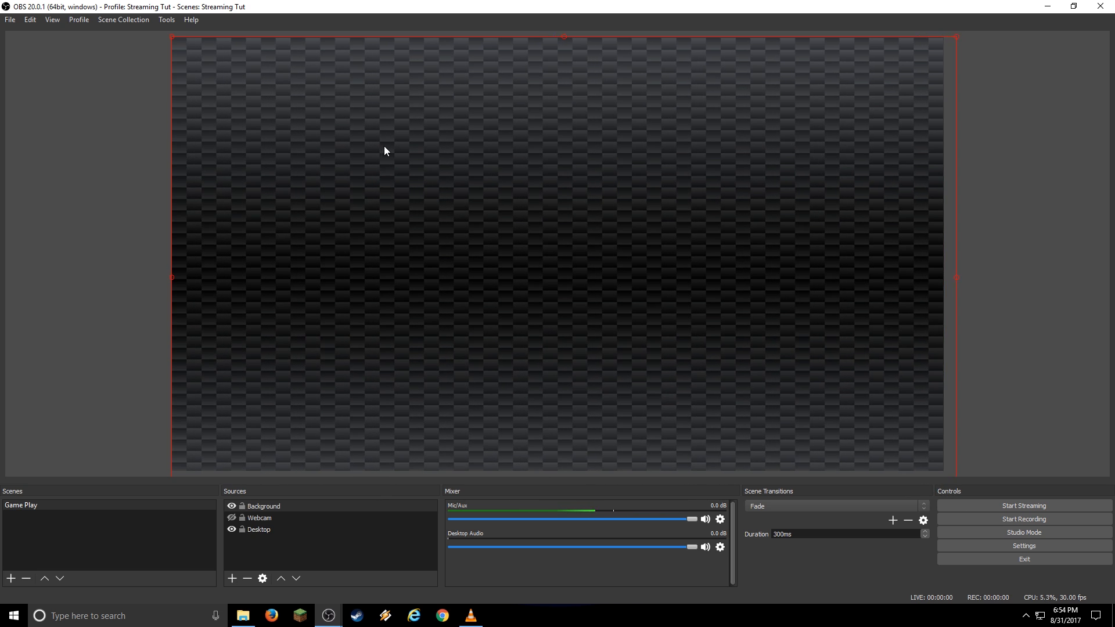
# Move Desktop and Webcam above Background in the layer order, then shrink the game capture.
pyautogui.click(260, 529)
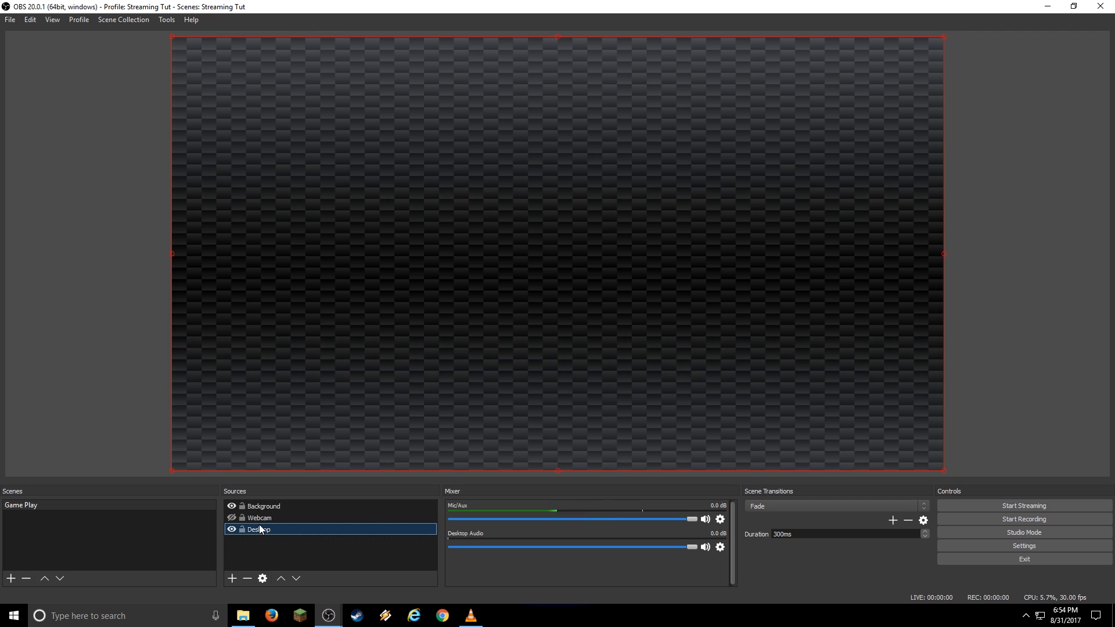
pyautogui.moveTo(261, 530); pyautogui.dragTo(263, 506)
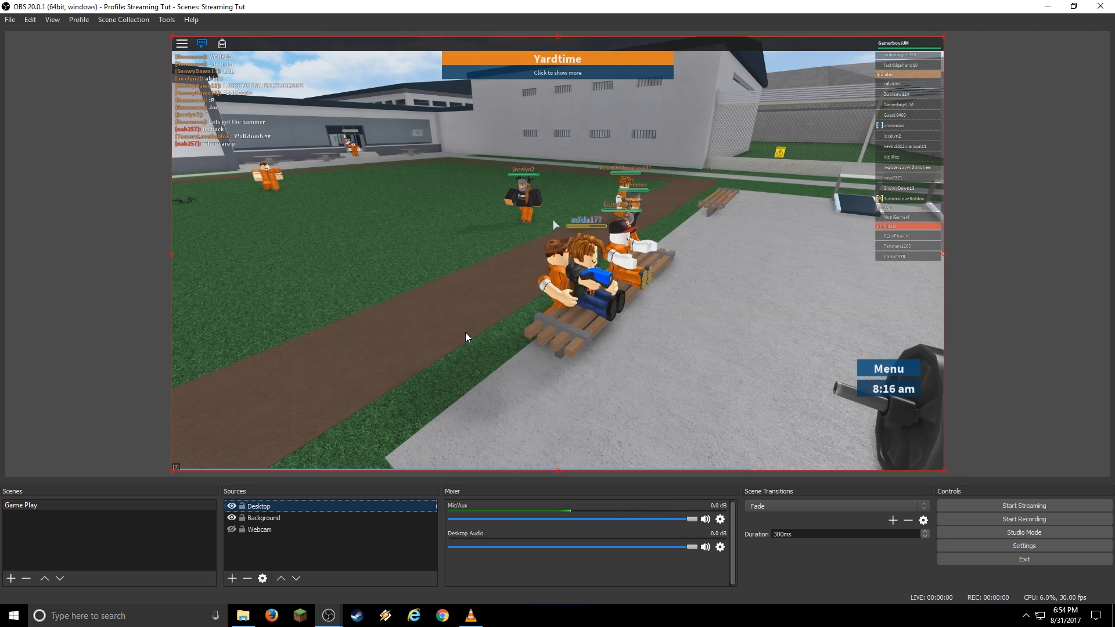
pyautogui.moveTo(264, 535); pyautogui.dragTo(267, 507)
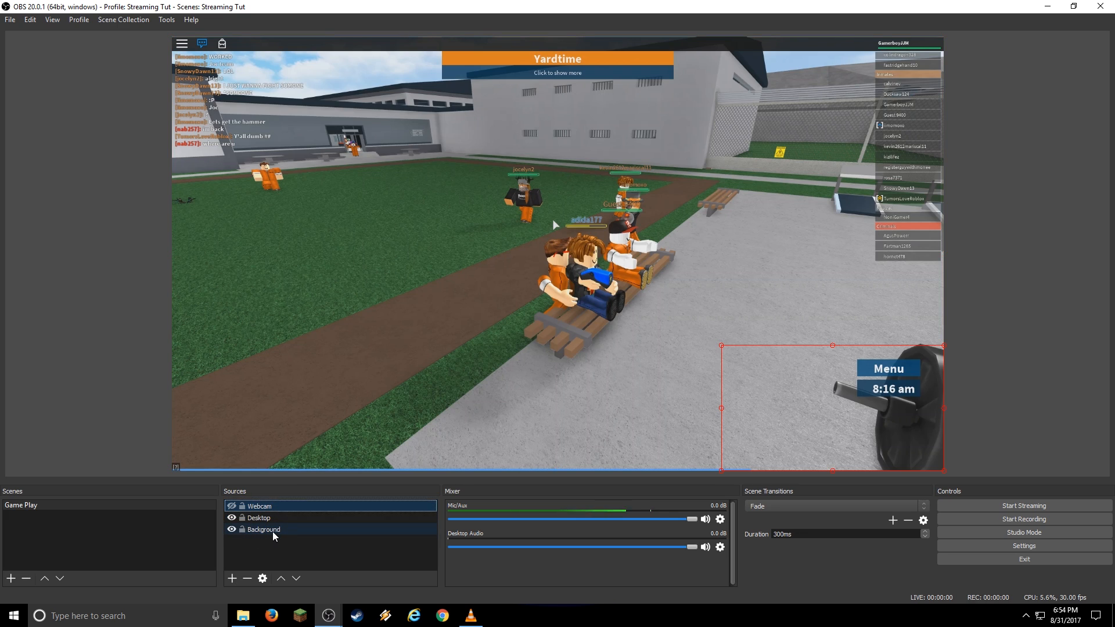
pyautogui.click(268, 518)
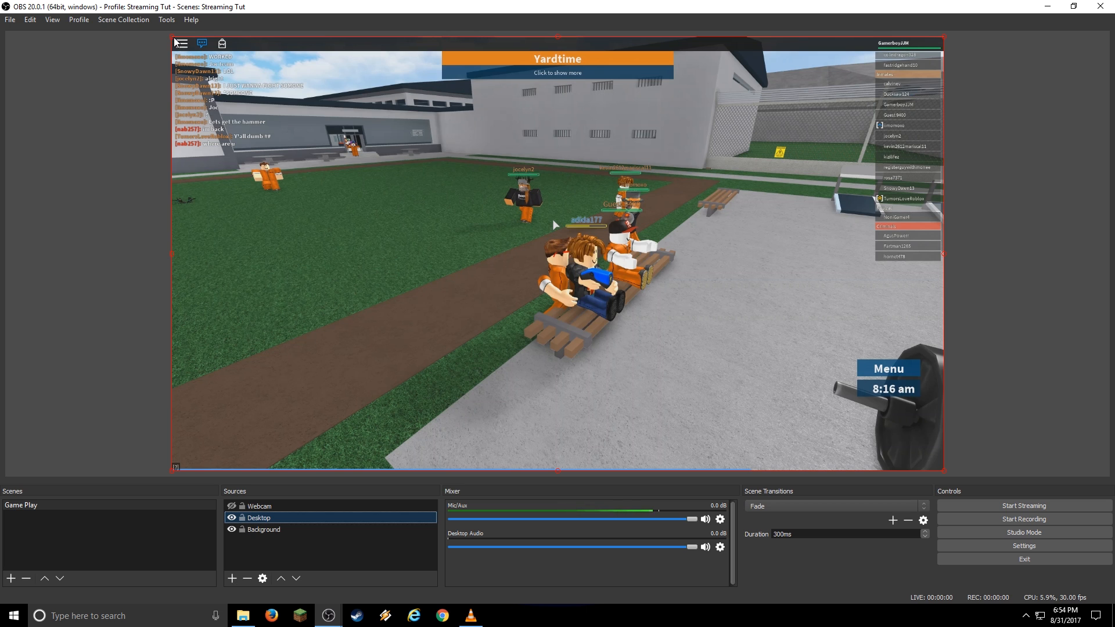
pyautogui.moveTo(174, 38); pyautogui.dragTo(339, 132)
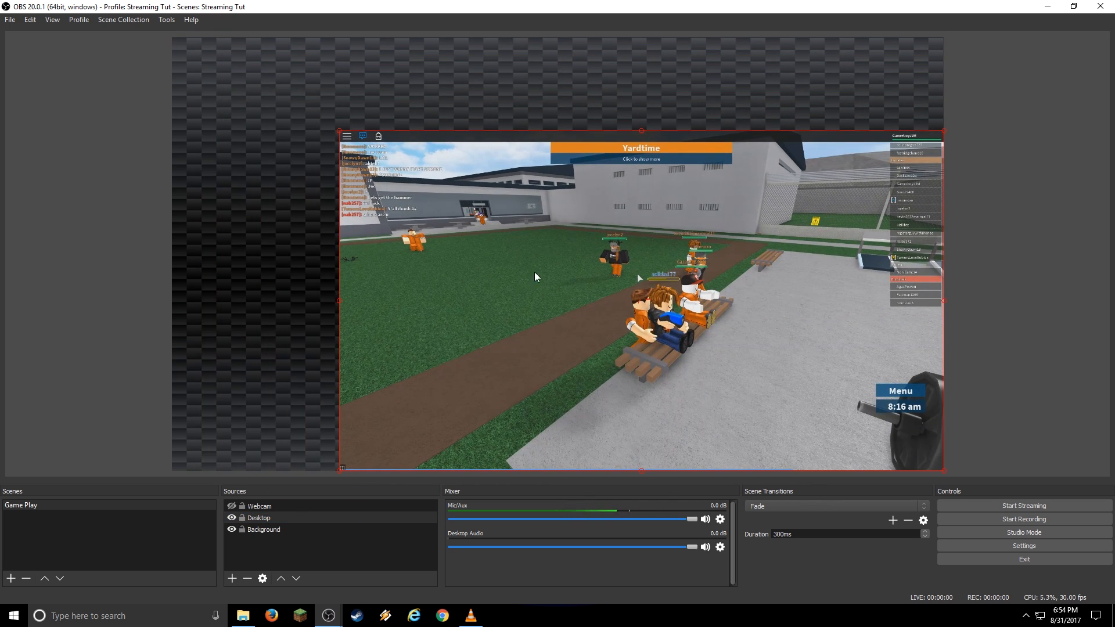
# Move the game capture to the top-left, enlarge it slightly, and show the webcam again.
pyautogui.moveTo(535, 277); pyautogui.dragTo(382, 198)
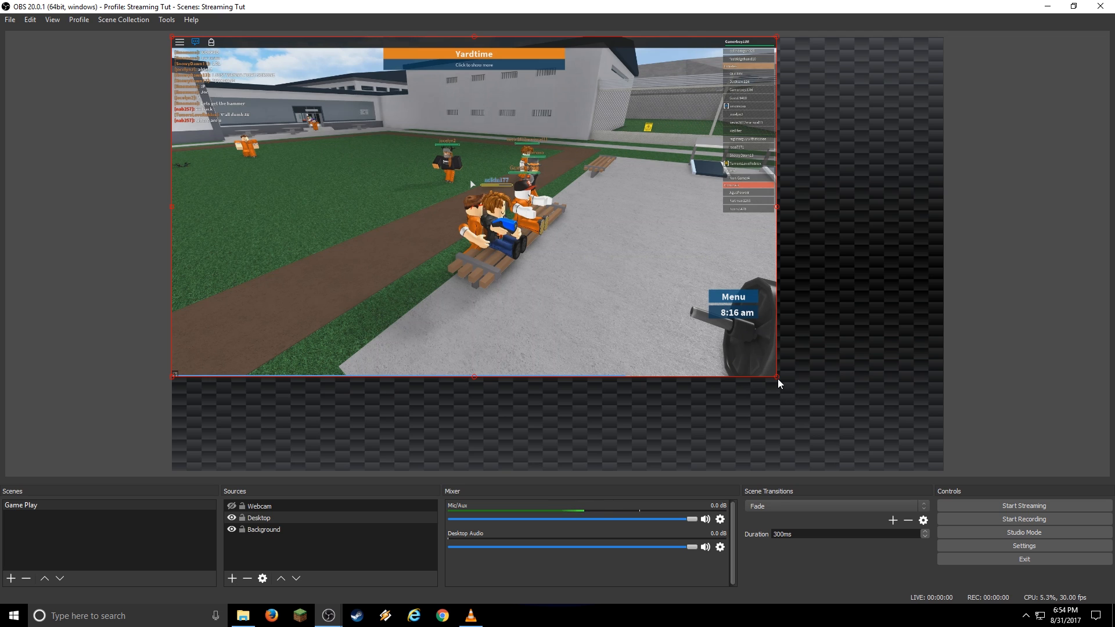
pyautogui.moveTo(779, 381)
pyautogui.mouseDown()
pyautogui.moveTo(812, 393)
pyautogui.moveTo(824, 413)
pyautogui.moveTo(784, 383)
pyautogui.mouseUp()
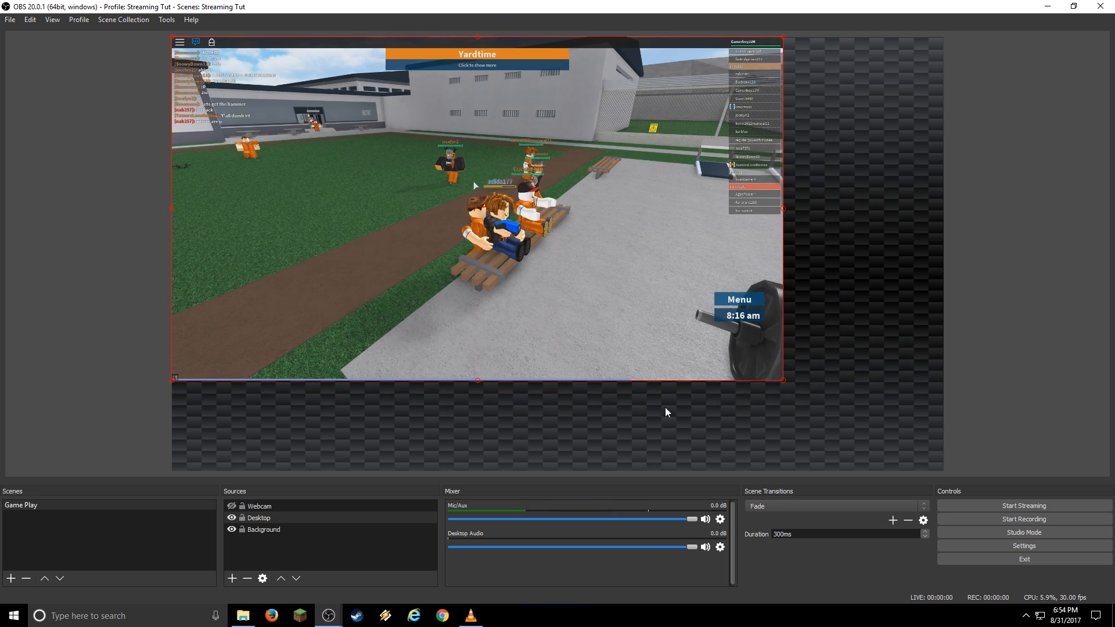
pyautogui.click(232, 506)
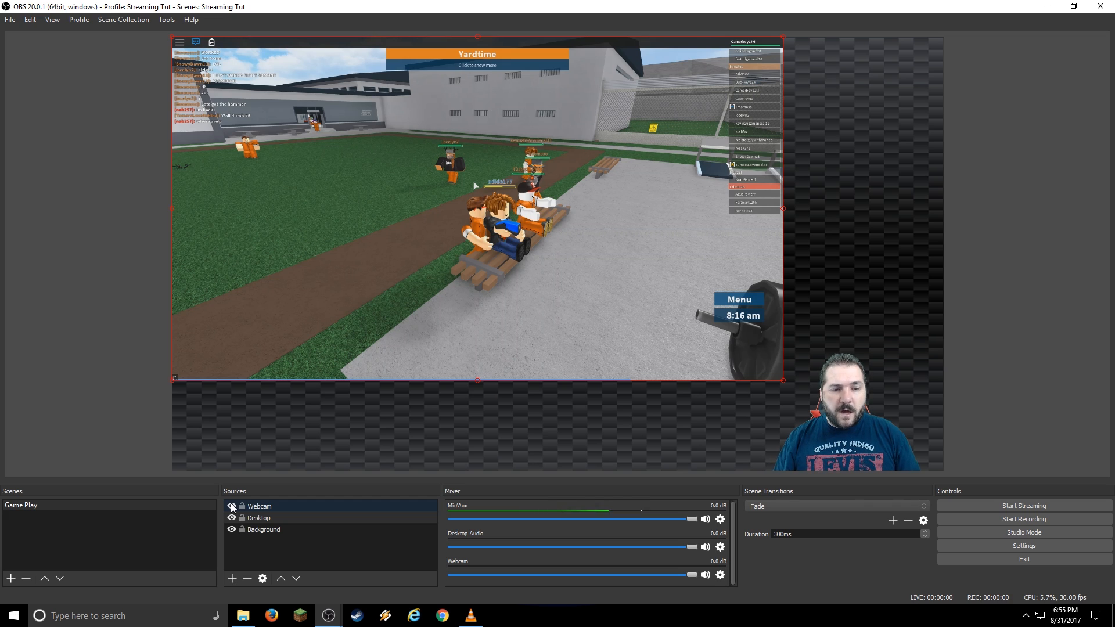
# Add an Image source that loads Overlay DRAFT.png as the full-scene frame.
pyautogui.click(232, 581)
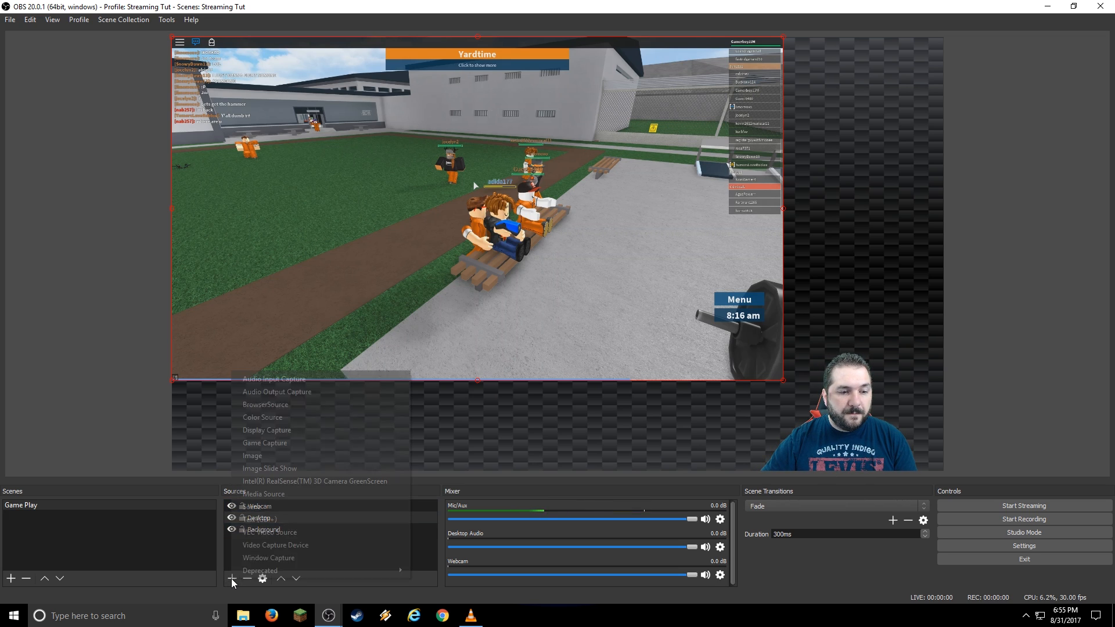
pyautogui.click(291, 456)
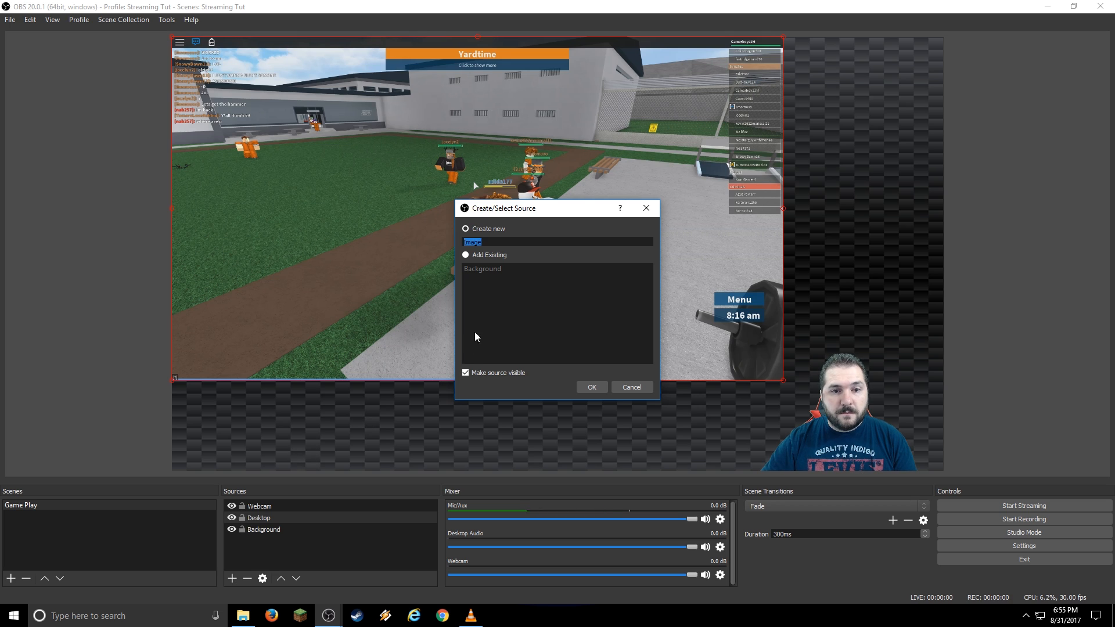
pyautogui.click(588, 386)
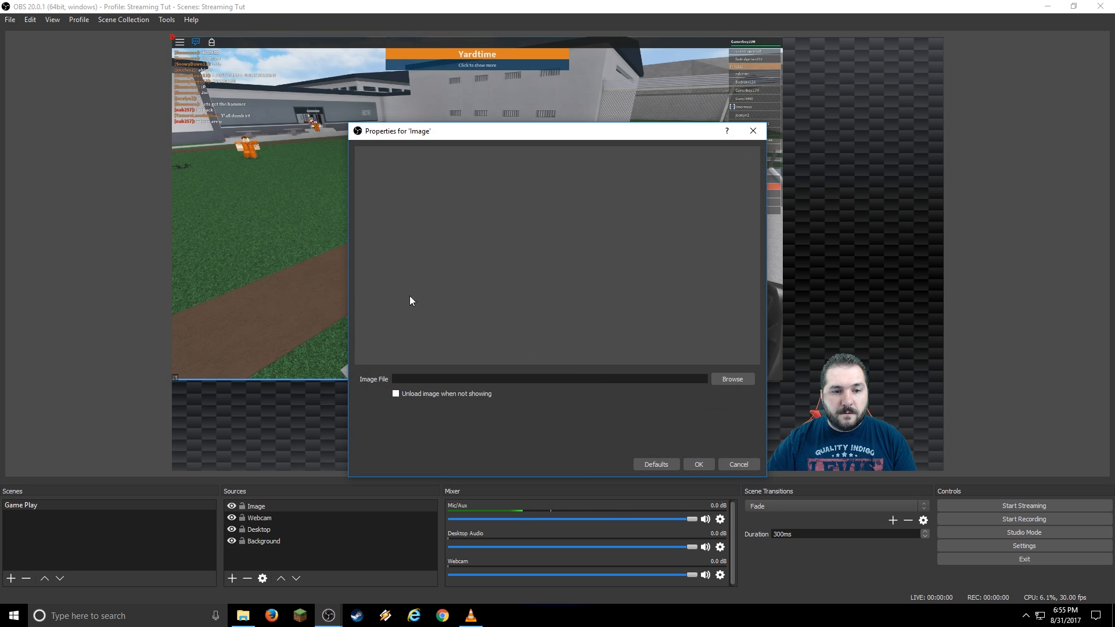
pyautogui.click(733, 379)
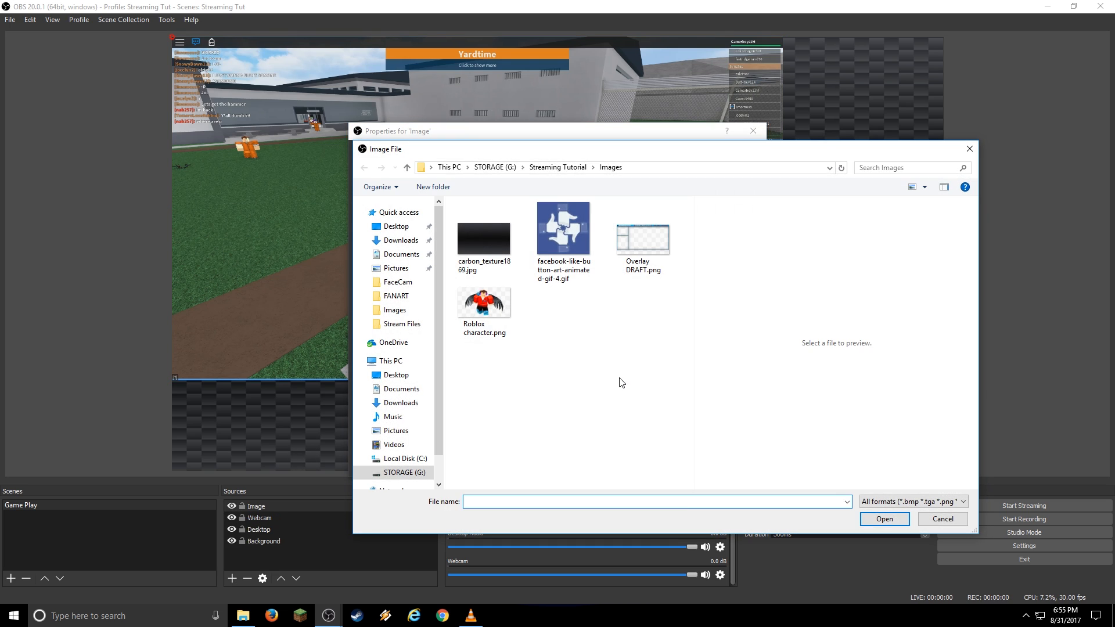
pyautogui.click(638, 246)
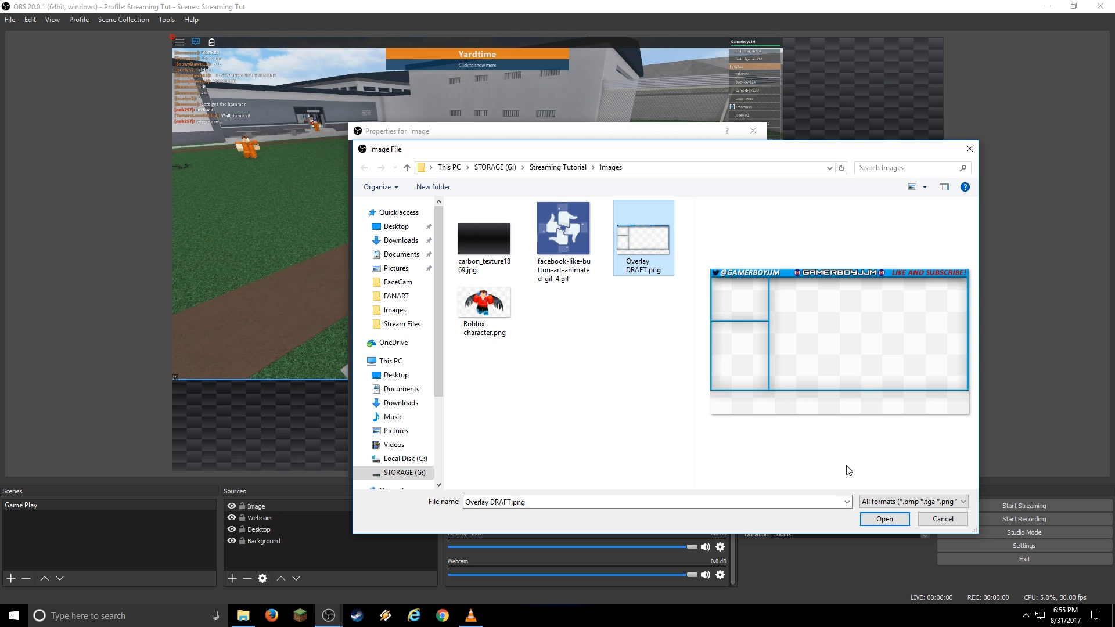
pyautogui.click(883, 519)
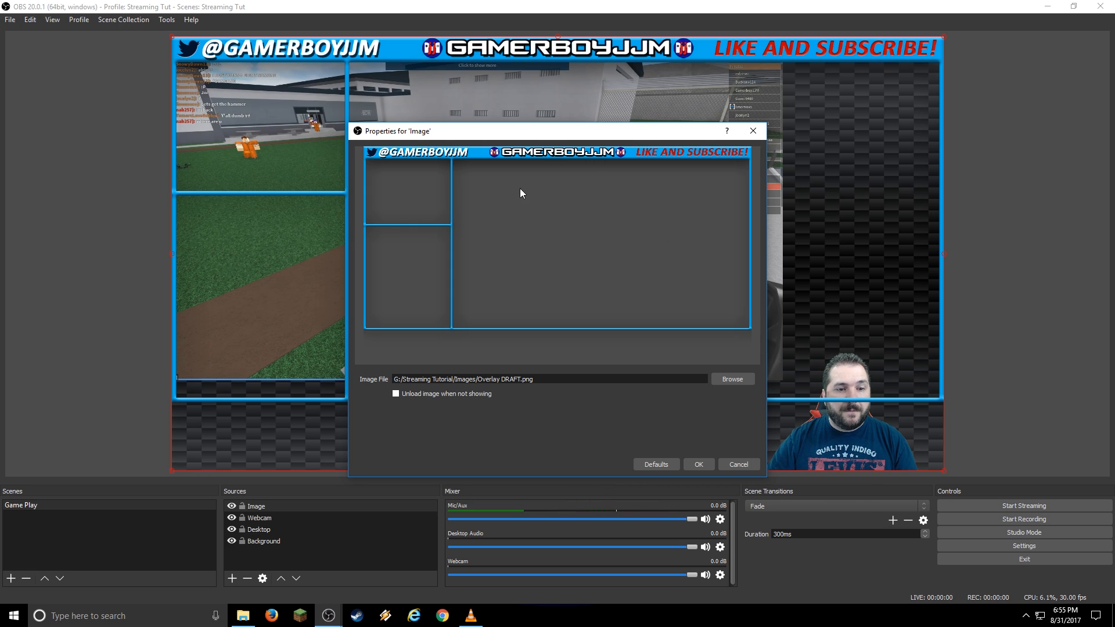
pyautogui.click(699, 465)
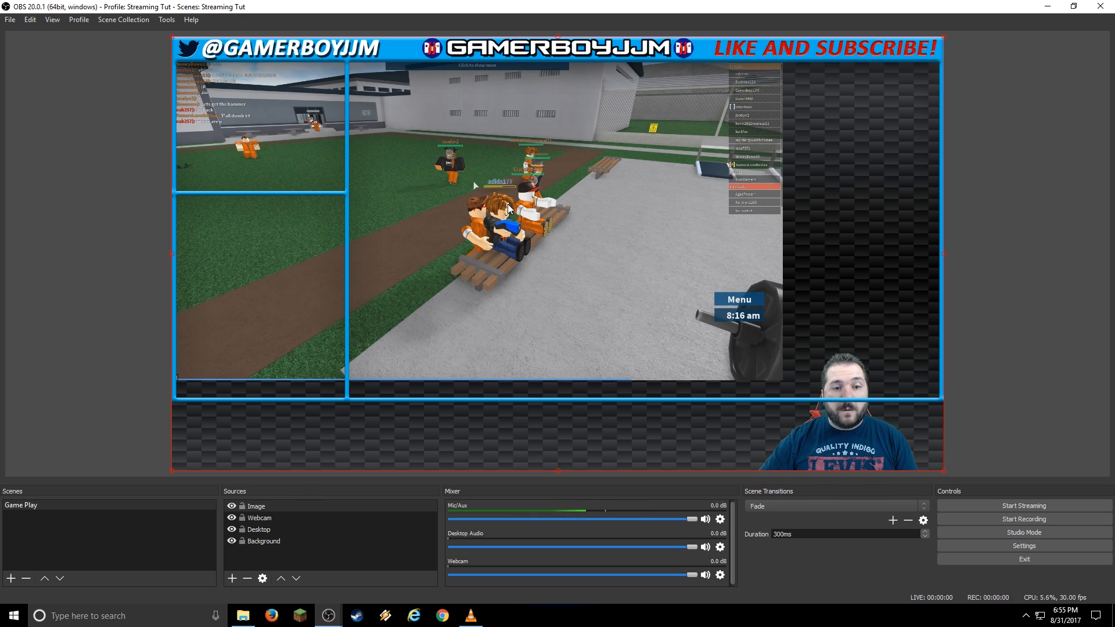
# Resize and reposition the Desktop capture to fill the overlay's large right-hand frame.
pyautogui.click(273, 530)
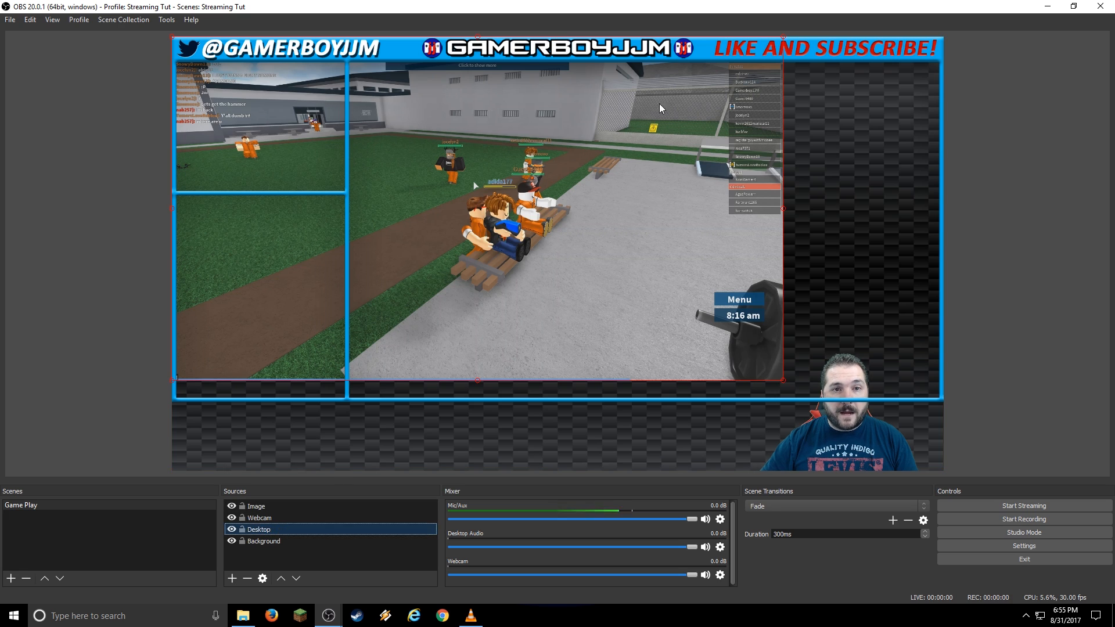
pyautogui.click(610, 180)
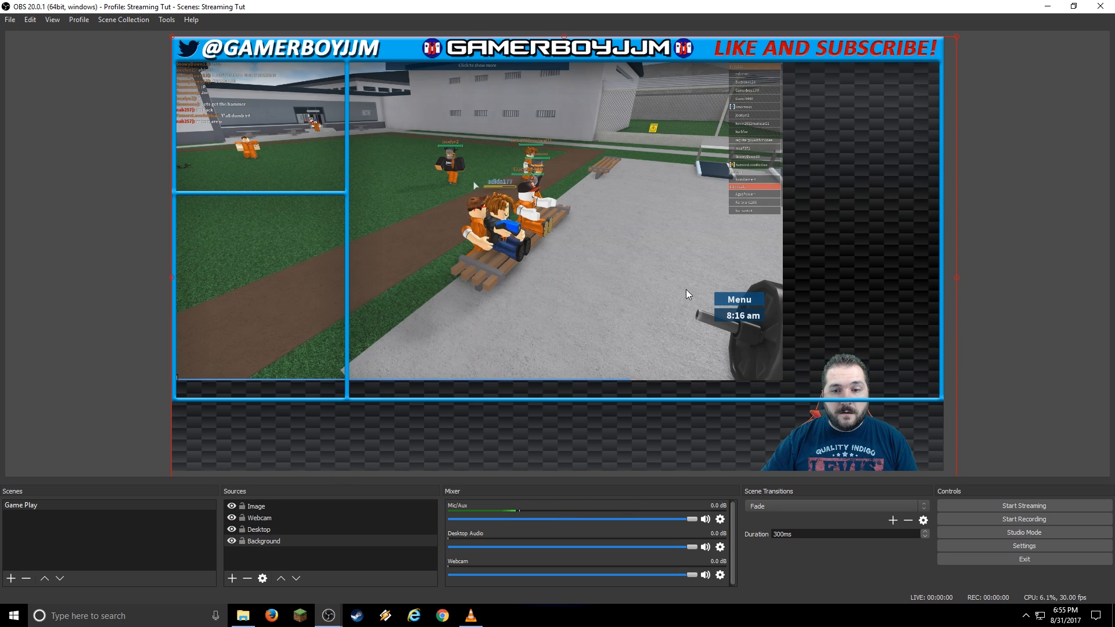
pyautogui.click(256, 530)
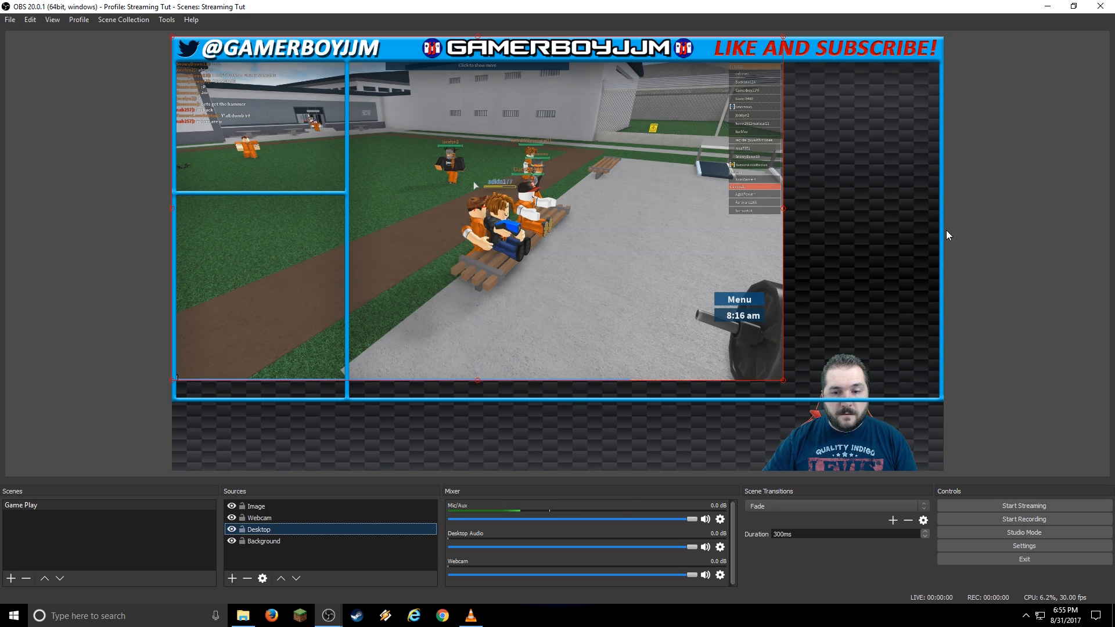
pyautogui.moveTo(785, 384); pyautogui.dragTo(598, 274)
pyautogui.moveTo(557, 184); pyautogui.dragTo(706, 200)
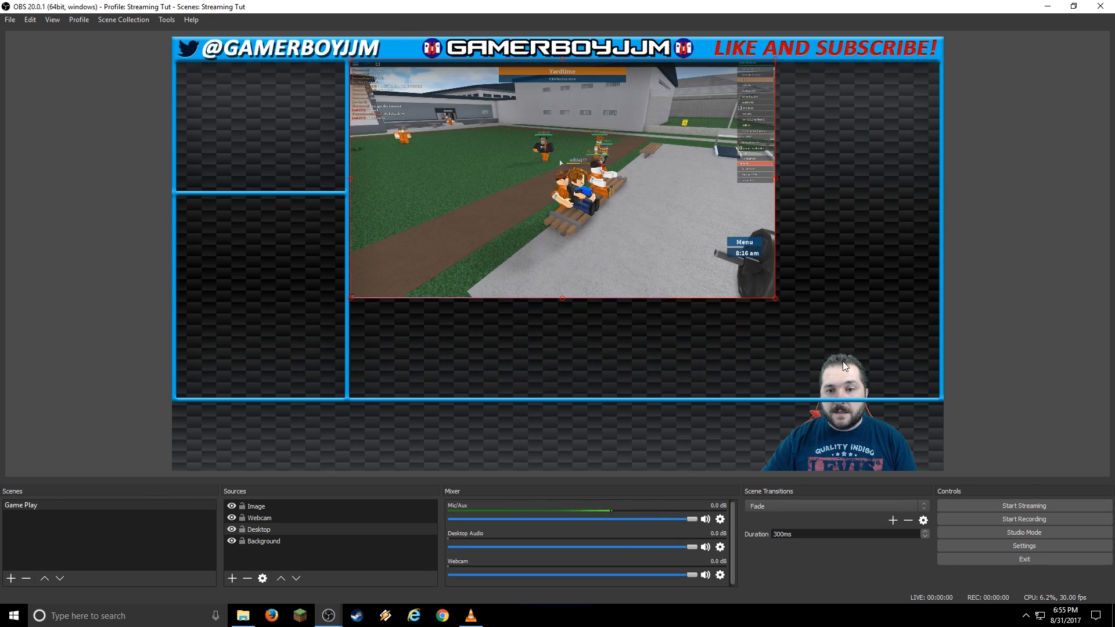
pyautogui.moveTo(775, 300); pyautogui.dragTo(939, 397)
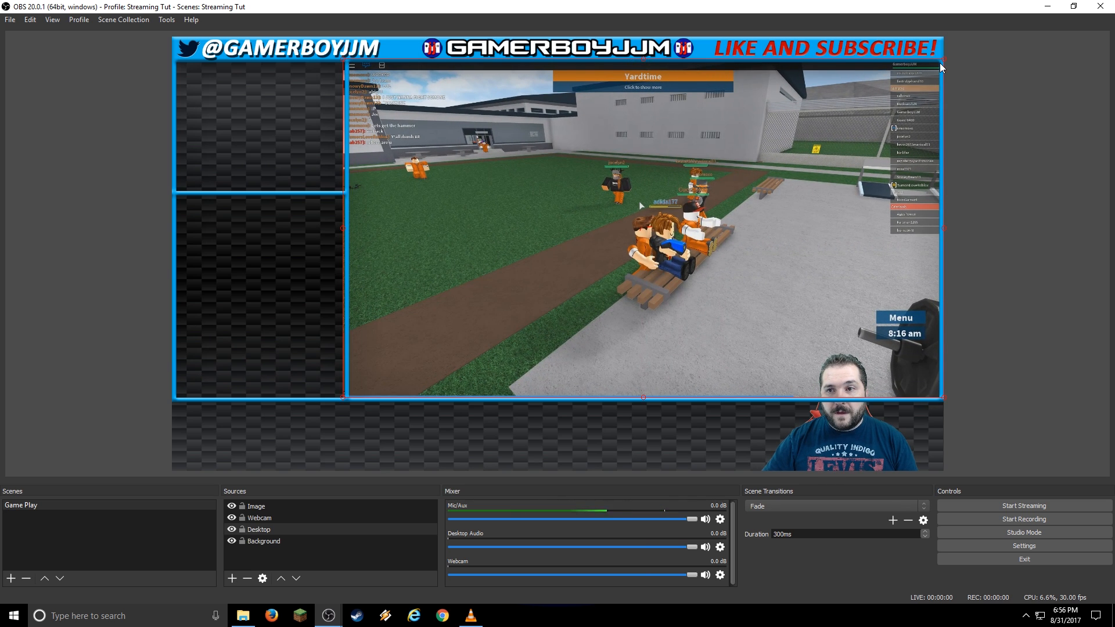
pyautogui.moveTo(940, 61); pyautogui.dragTo(933, 64)
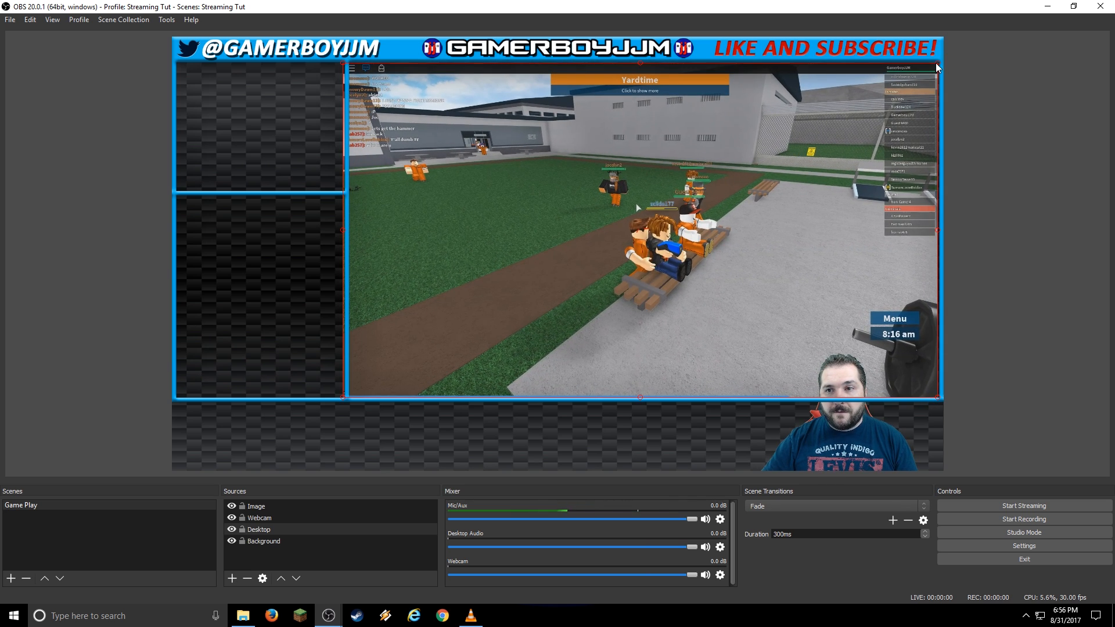
pyautogui.moveTo(875, 119); pyautogui.dragTo(875, 119)
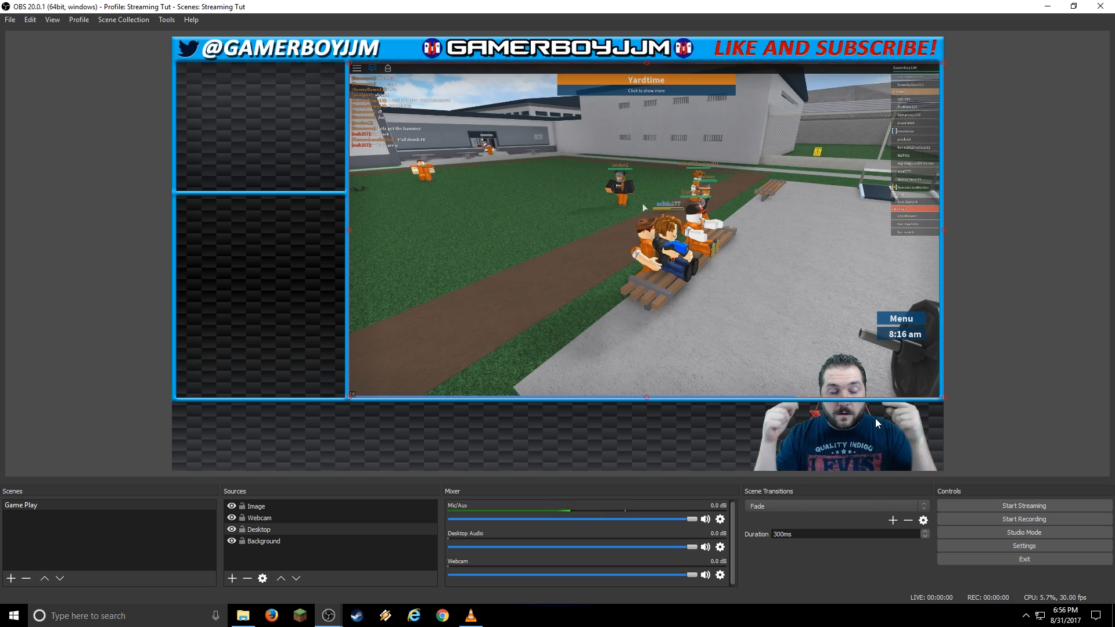
pyautogui.click(378, 518)
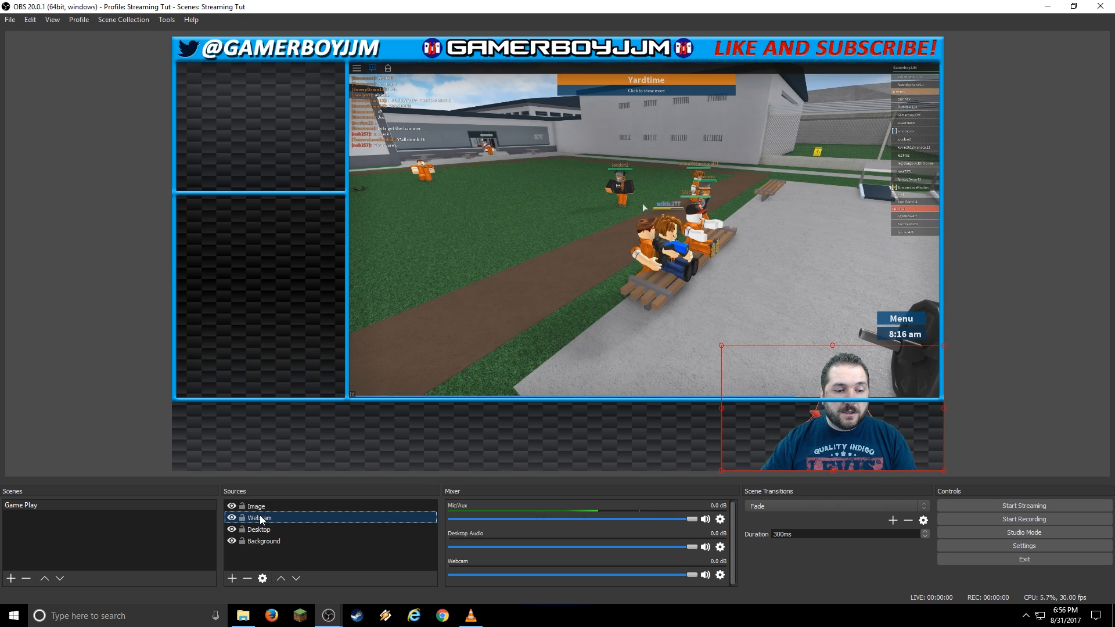
# Raise the webcam box over the game's lower-right corner, then hide the webcam feed.
pyautogui.moveTo(850, 444); pyautogui.dragTo(851, 370)
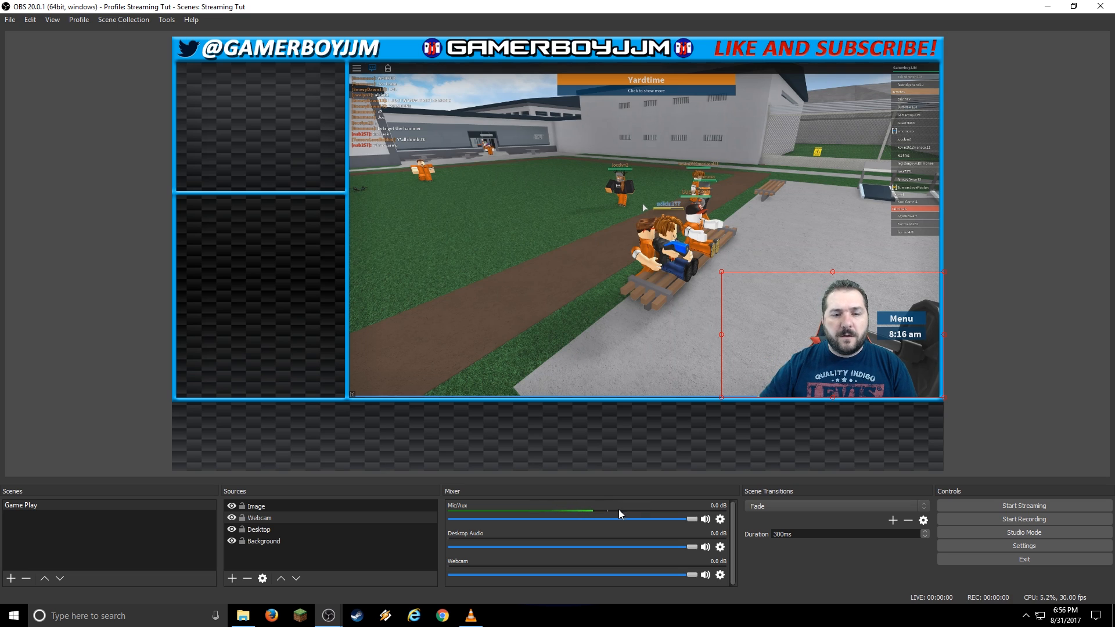
pyautogui.click(232, 518)
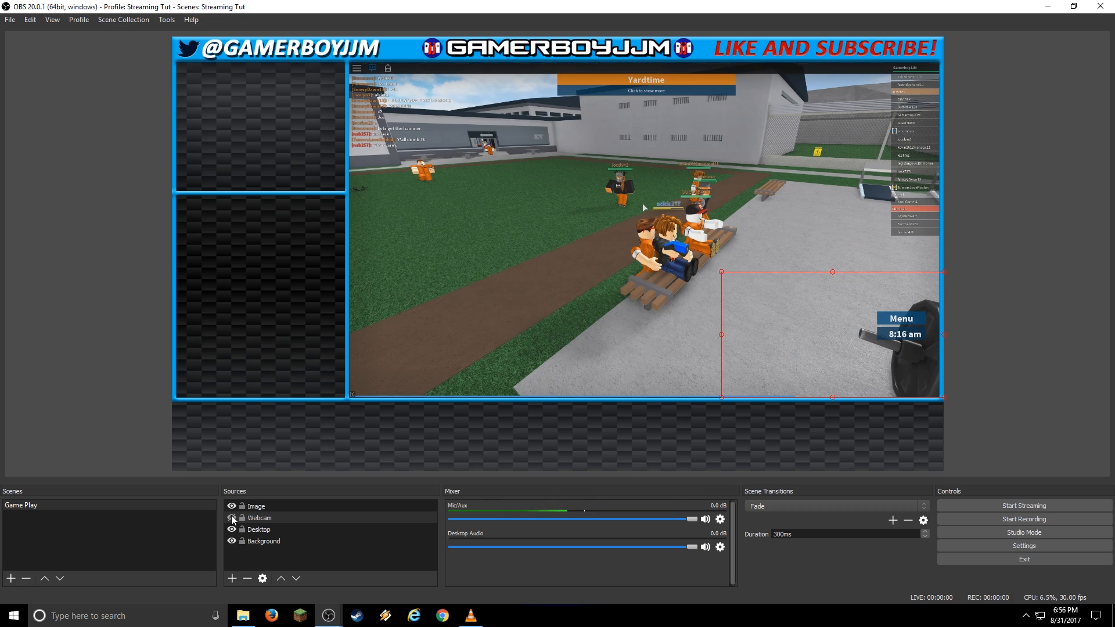
pyautogui.click(232, 578)
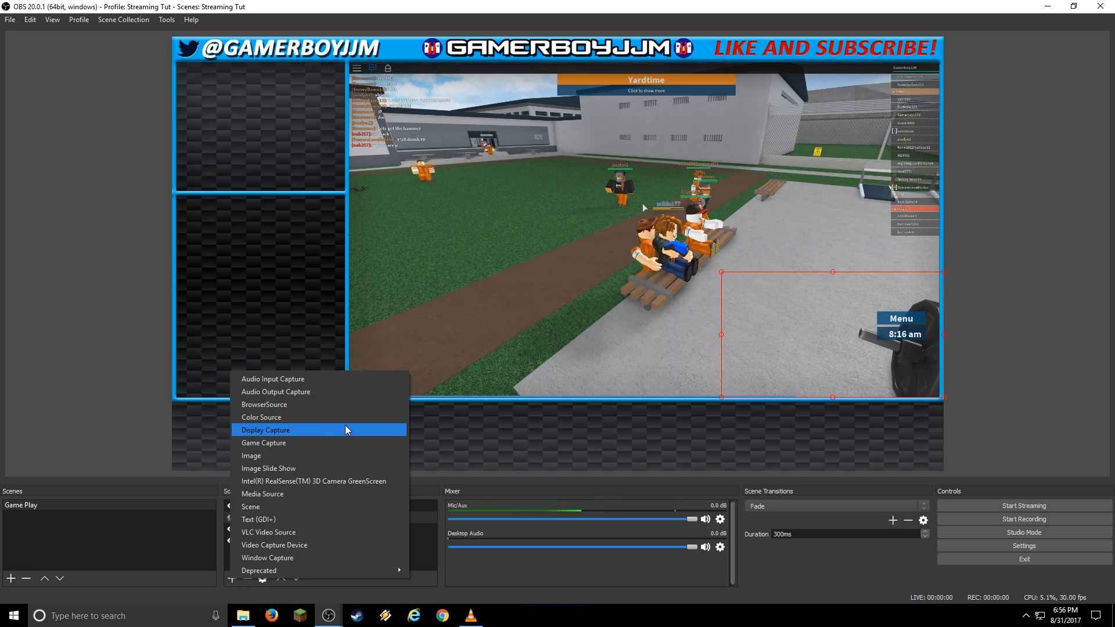
# Create a new Image Slide Show source.
pyautogui.click(311, 466)
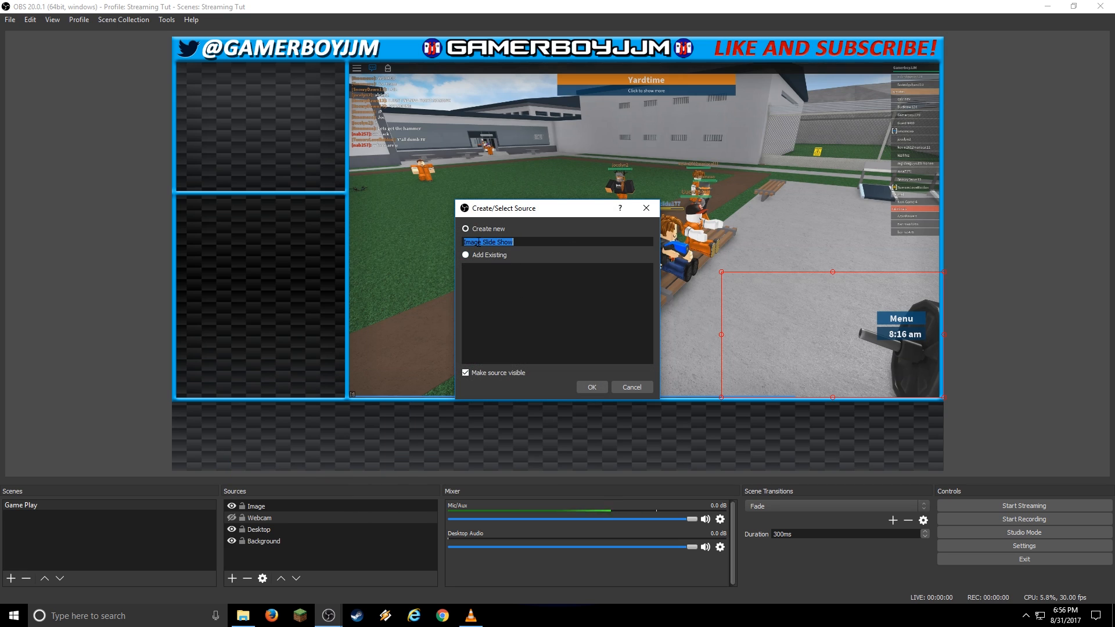
pyautogui.press('Return')
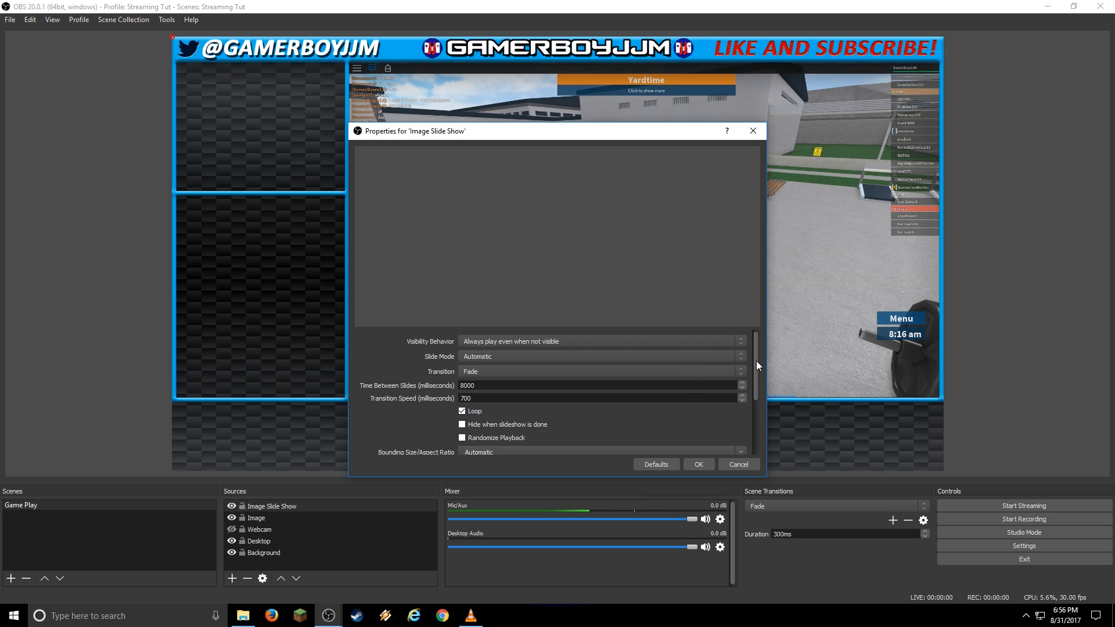
pyautogui.moveTo(757, 368); pyautogui.dragTo(757, 410)
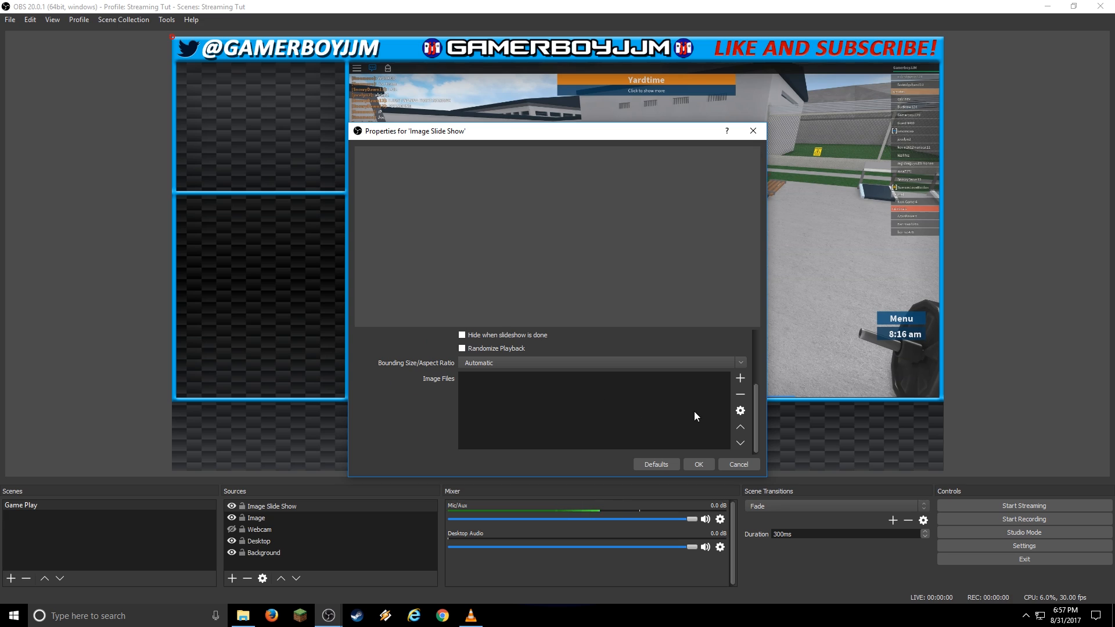
# Add the G:/Streaming Tutorial/FANART directory as the slideshow's image folder and save.
pyautogui.click(740, 379)
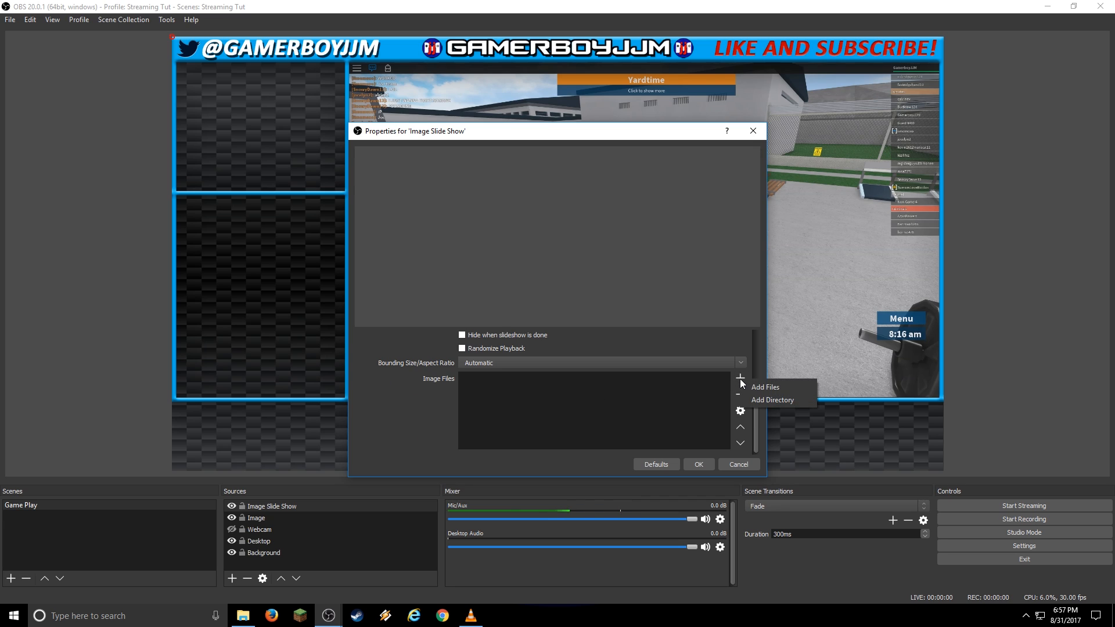
pyautogui.click(772, 400)
pyautogui.moveTo(263, 29); pyautogui.dragTo(341, 36)
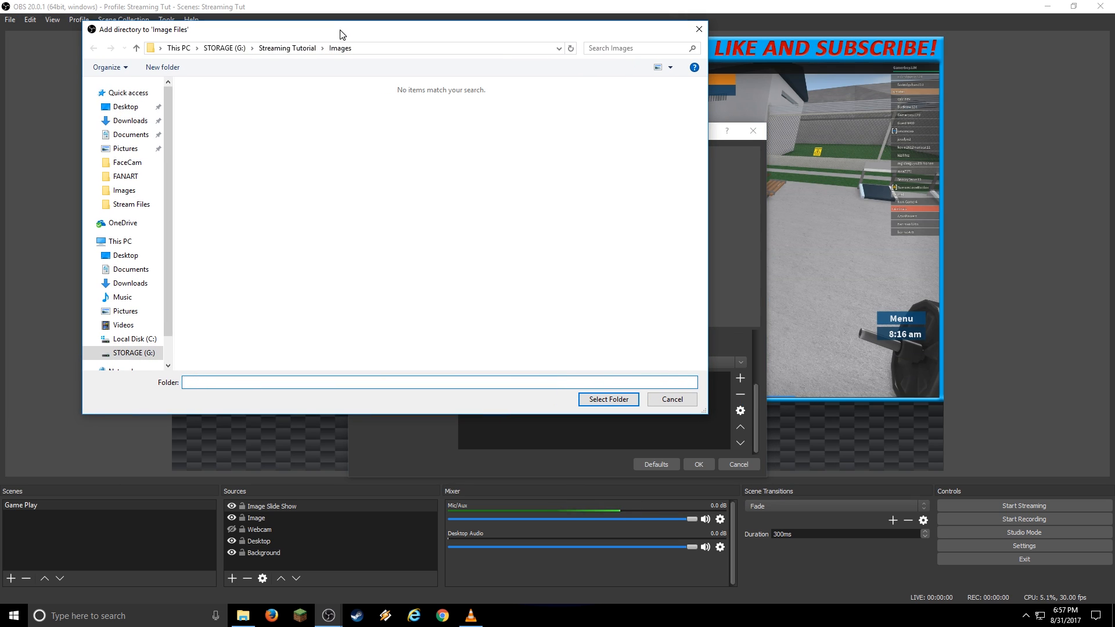
pyautogui.click(296, 47)
pyautogui.click(212, 102)
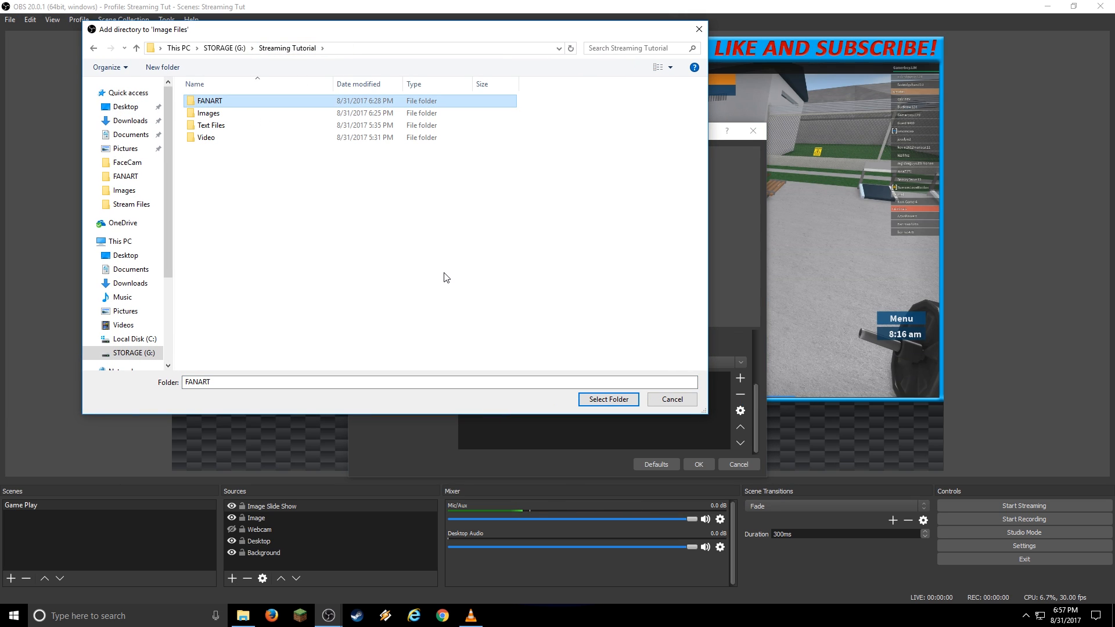
pyautogui.doubleClick(202, 104)
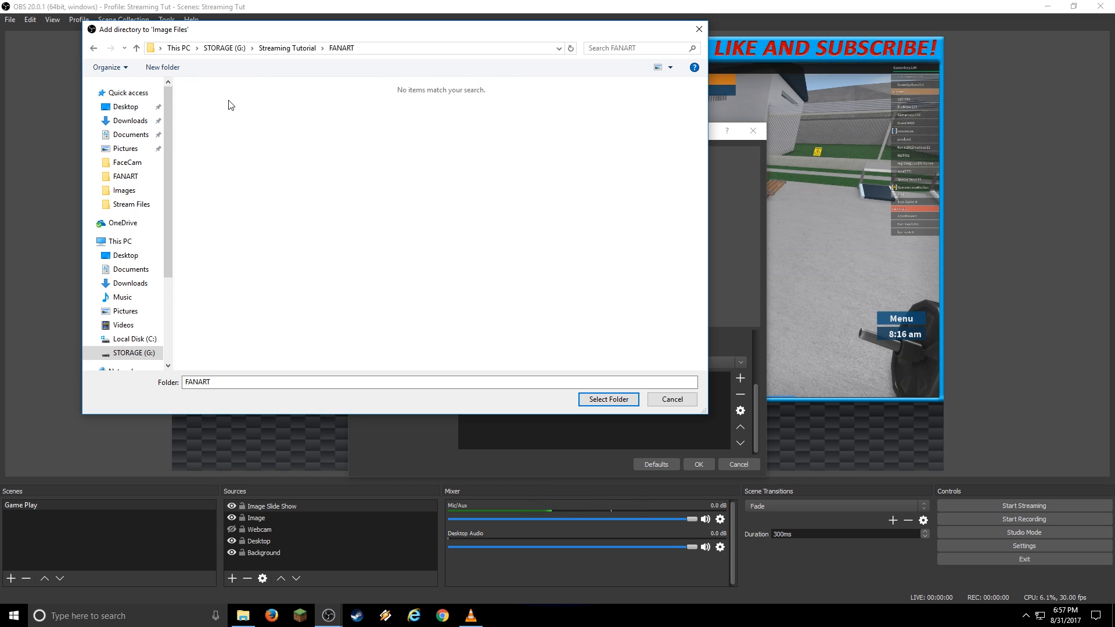
pyautogui.click(300, 52)
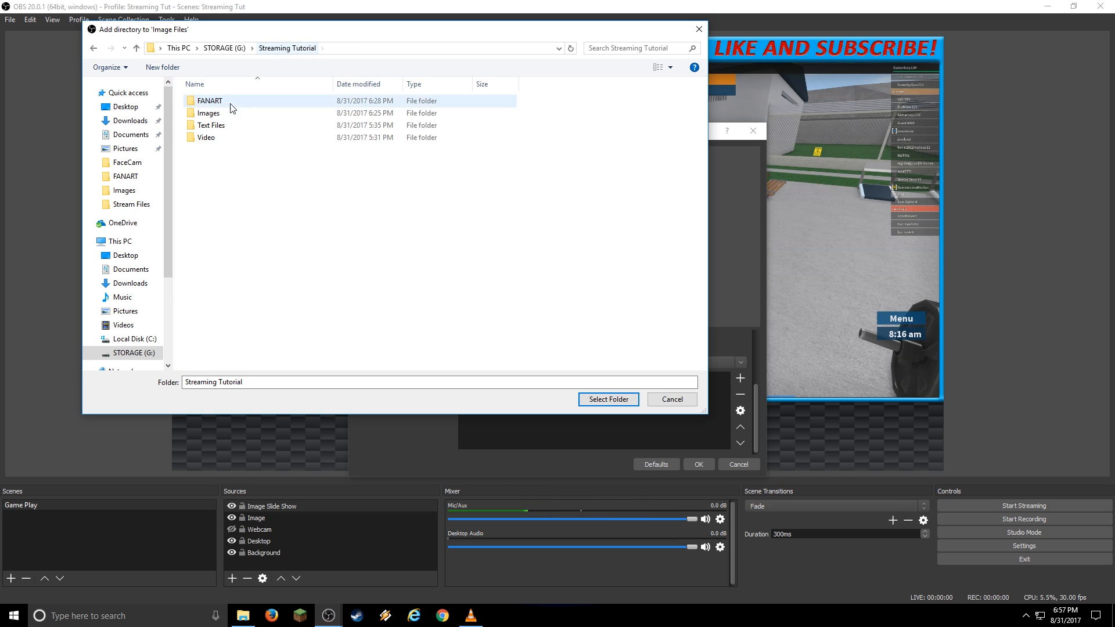
pyautogui.click(228, 104)
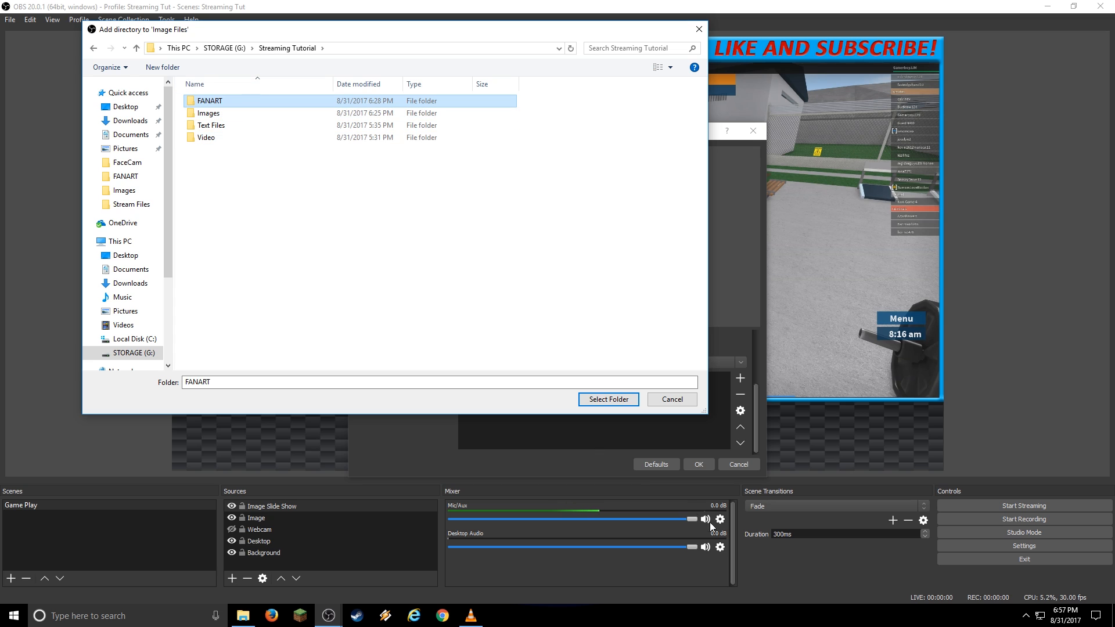
pyautogui.click(609, 400)
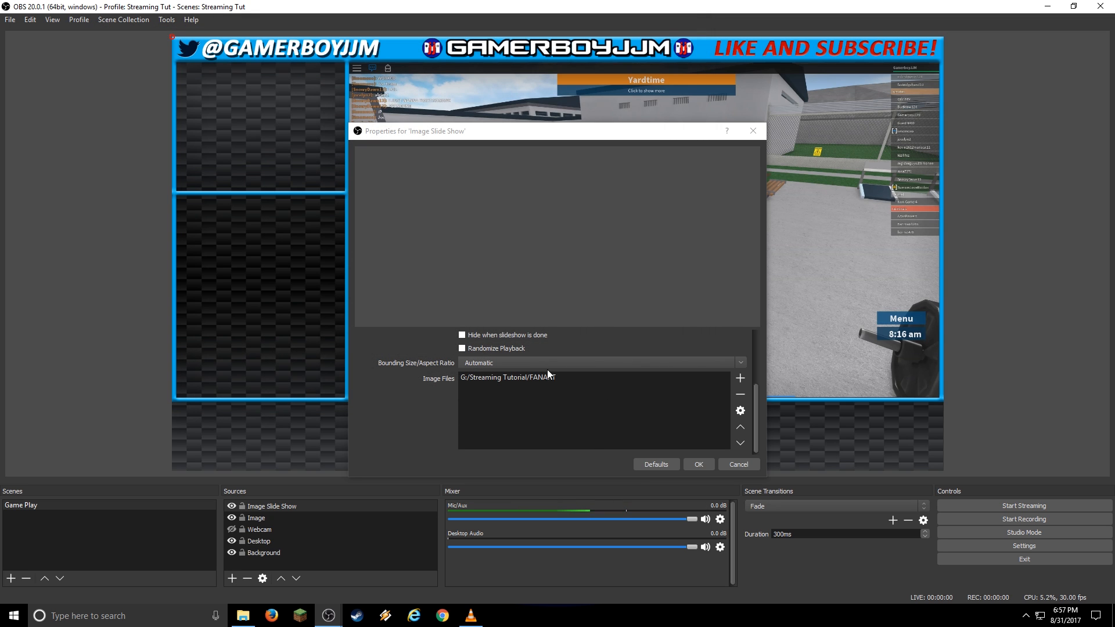
pyautogui.click(698, 465)
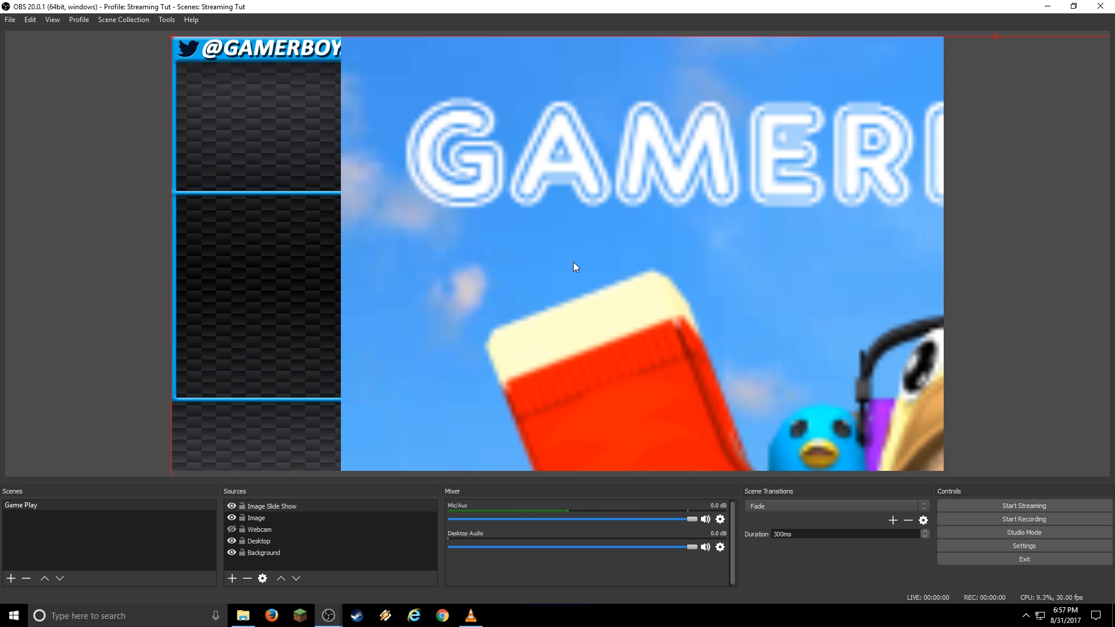
# Shrink and move the fan-art slideshow so it fits the overlay's top-left panel.
pyautogui.moveTo(603, 202); pyautogui.dragTo(576, 233)
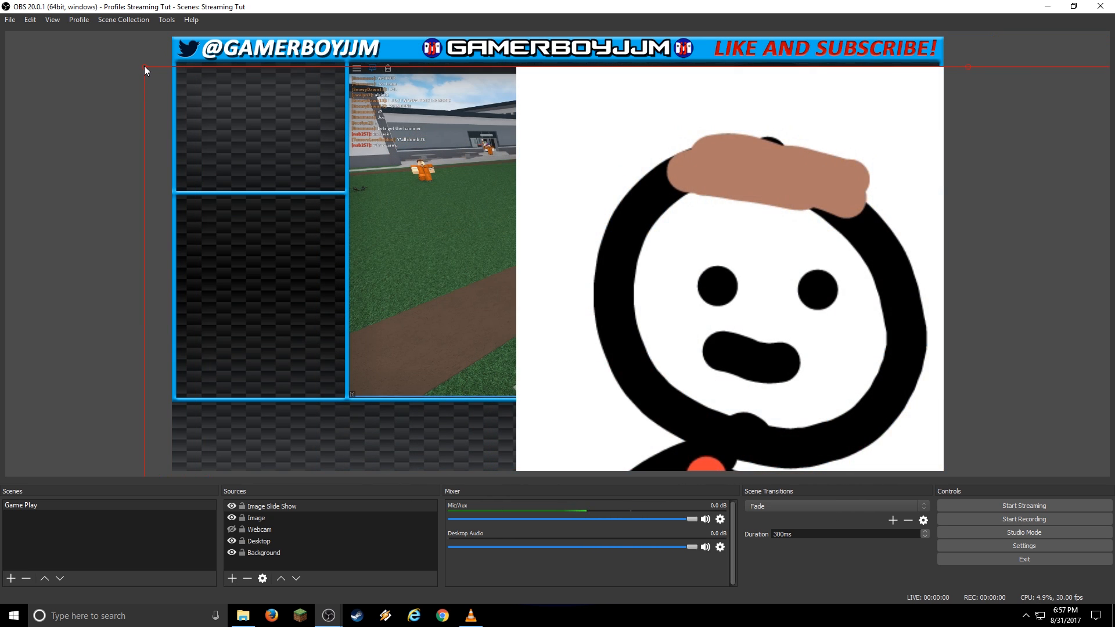
pyautogui.moveTo(144, 66); pyautogui.dragTo(299, 182)
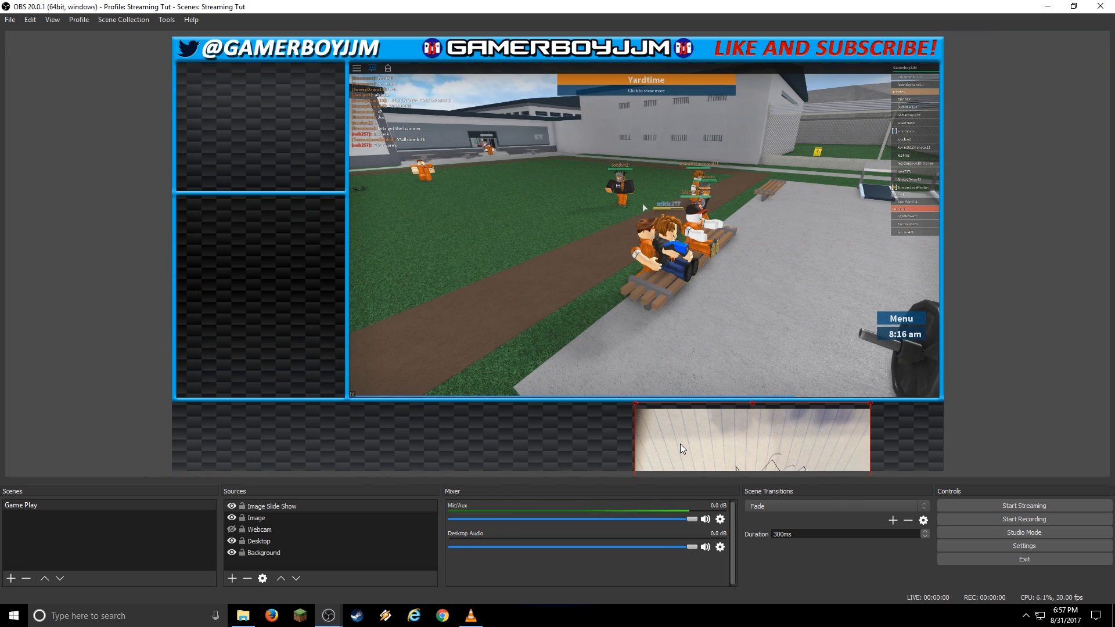
pyautogui.moveTo(683, 449); pyautogui.dragTo(230, 108)
pyautogui.moveTo(420, 254); pyautogui.dragTo(320, 159)
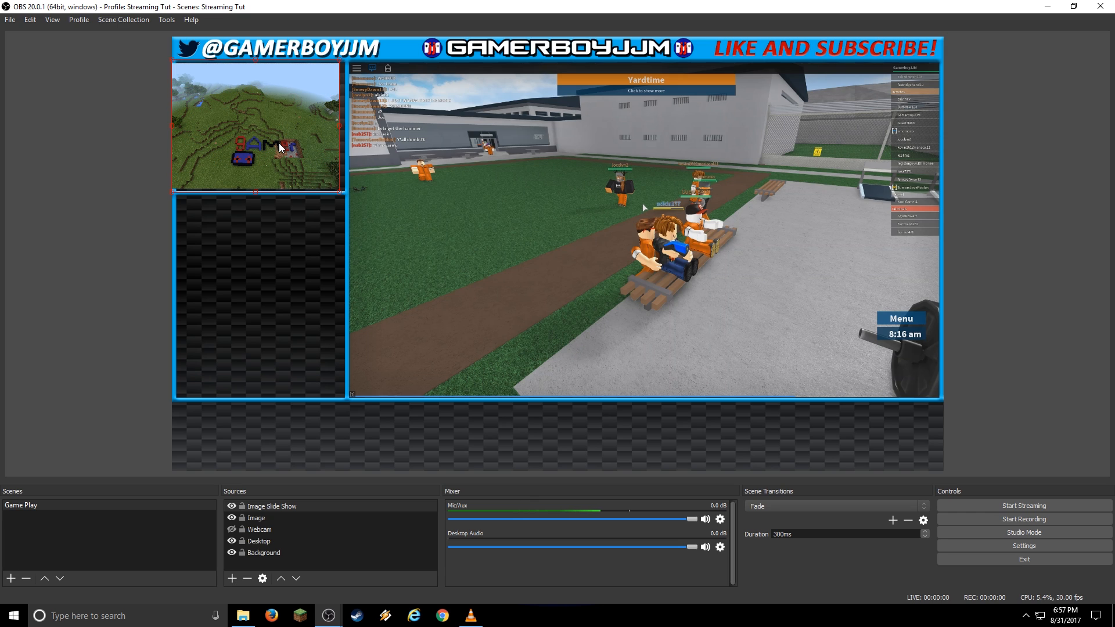
pyautogui.moveTo(282, 148); pyautogui.dragTo(275, 150)
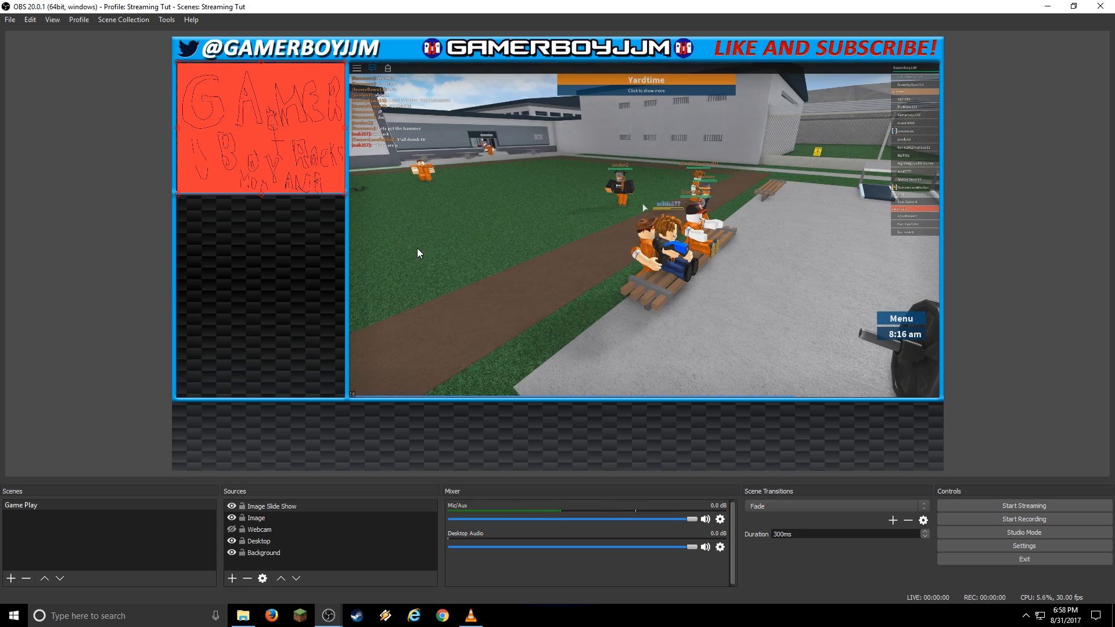
pyautogui.click(549, 259)
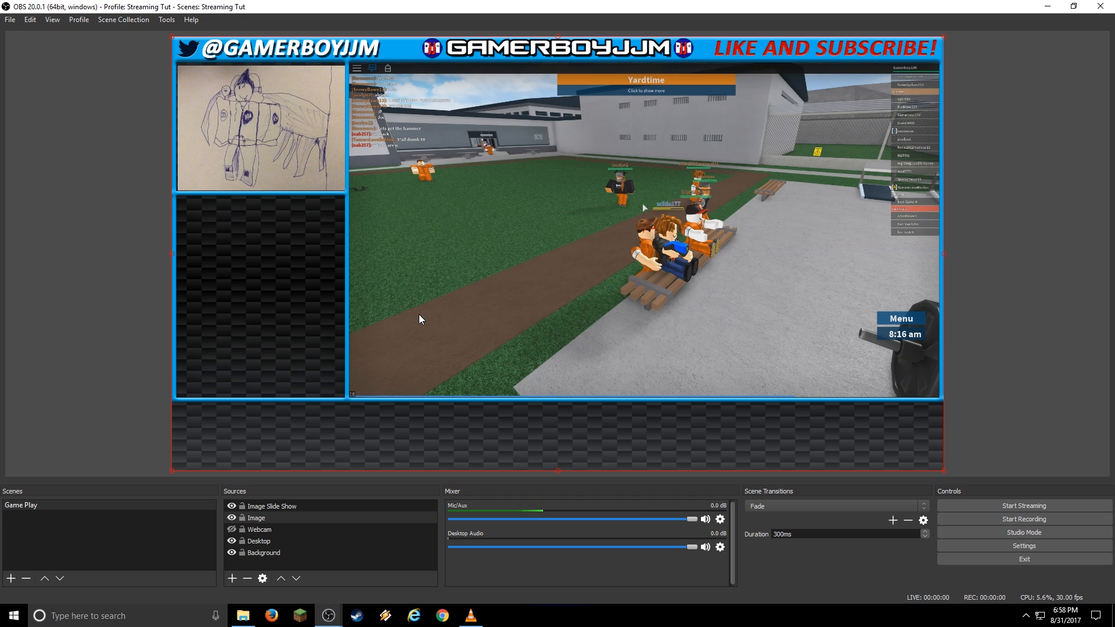
pyautogui.click(232, 578)
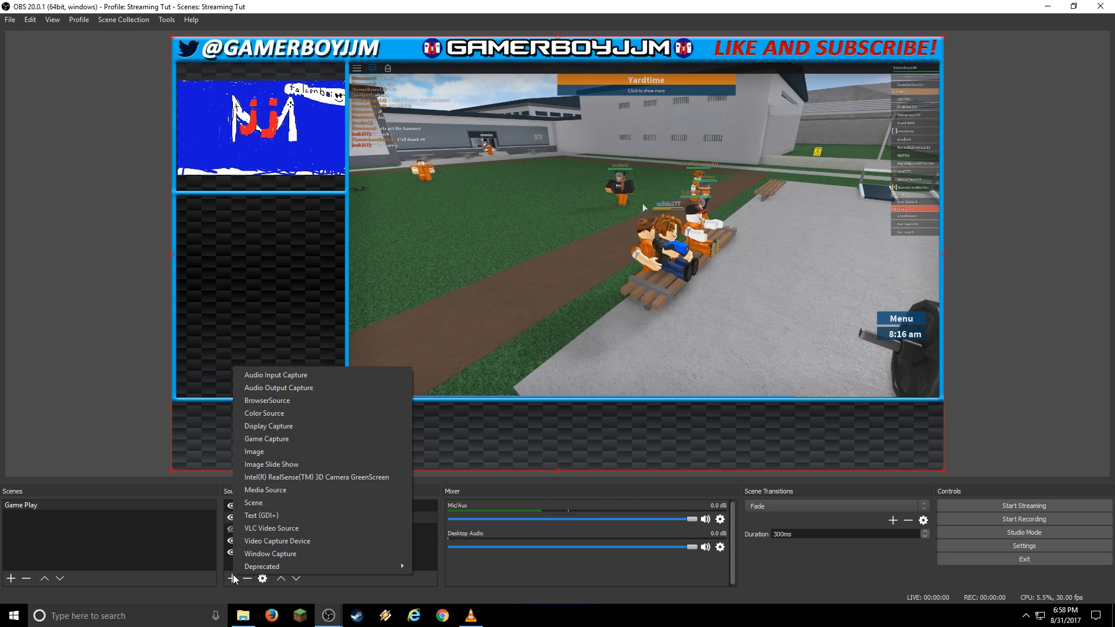
# Create an Image source named 'GamerboyJJM' loading Roblox character.png from the Images folder.
pyautogui.click(282, 452)
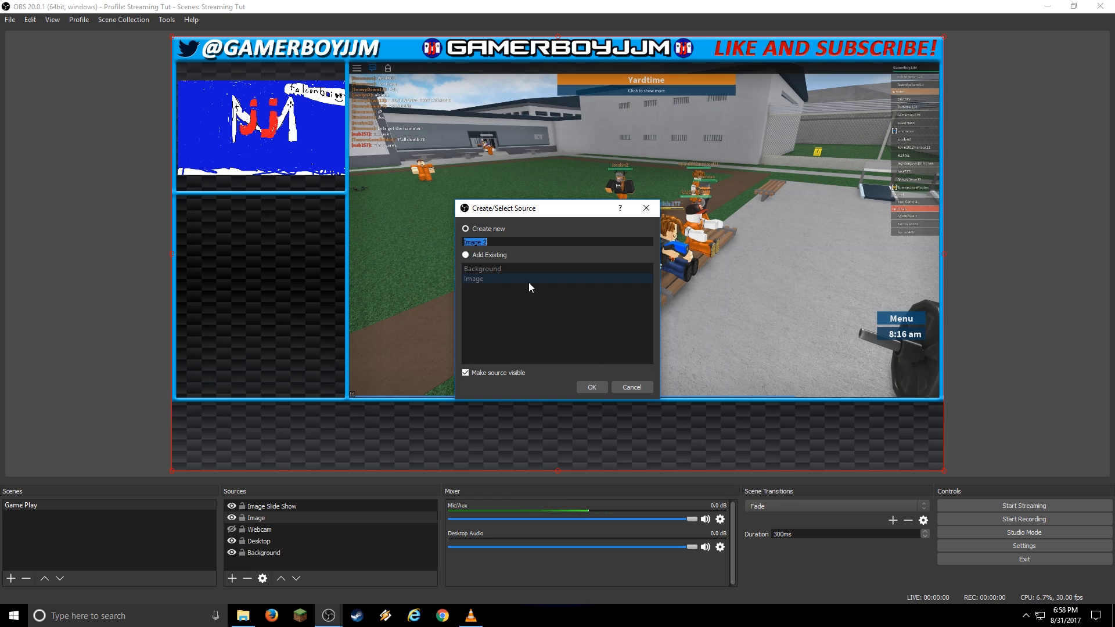
pyautogui.write('Gamer')
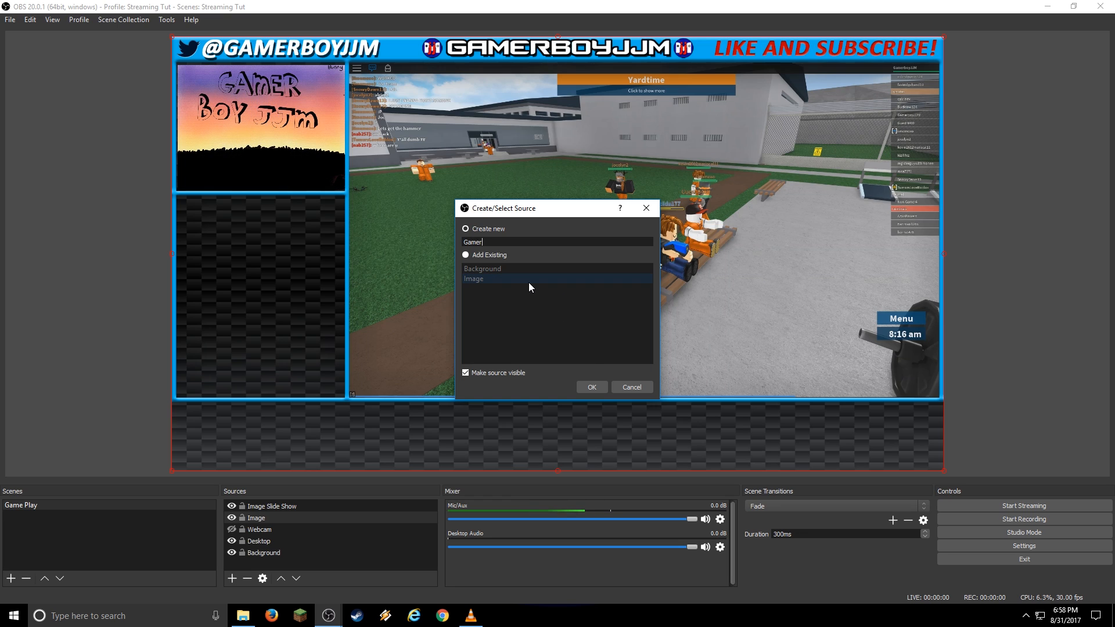
pyautogui.write('boyJJM')
pyautogui.click(591, 386)
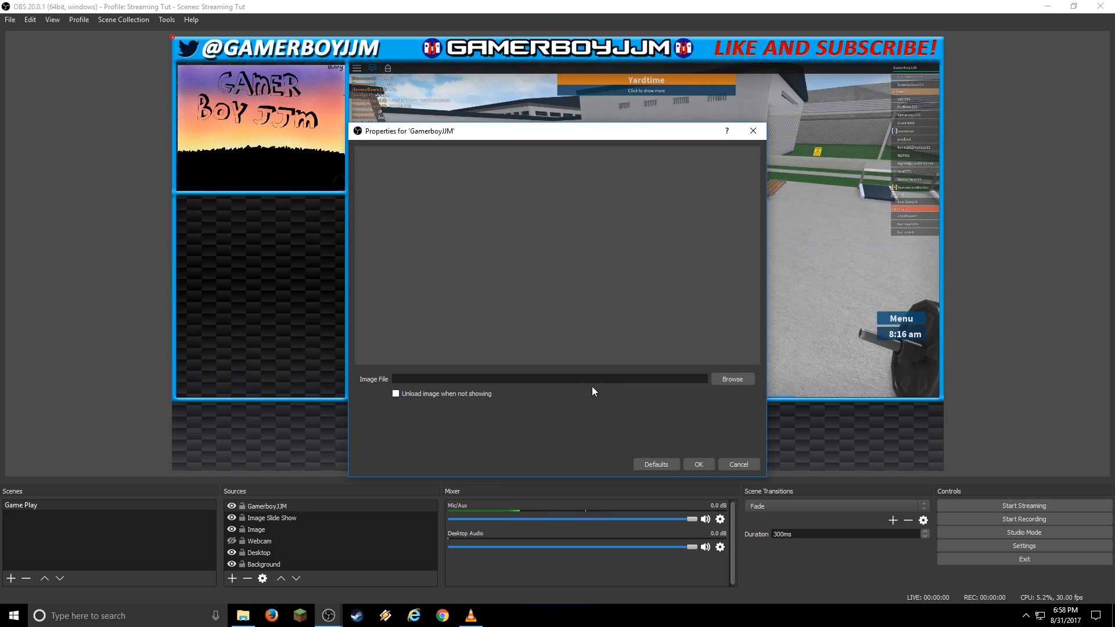
pyautogui.click(724, 380)
pyautogui.doubleClick(474, 217)
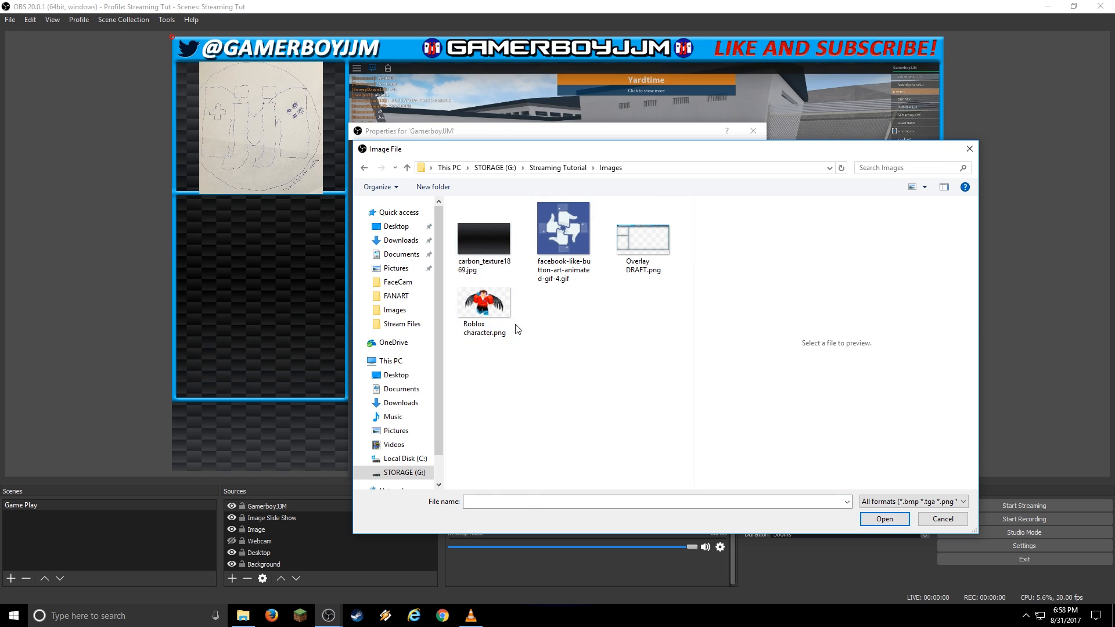
pyautogui.click(506, 326)
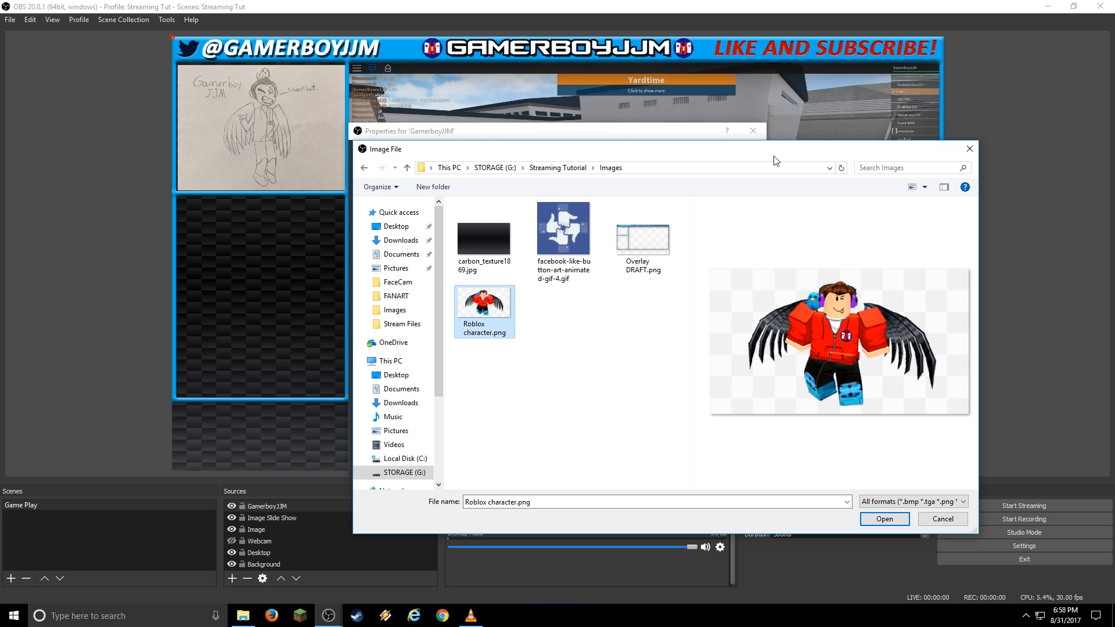
pyautogui.click(884, 519)
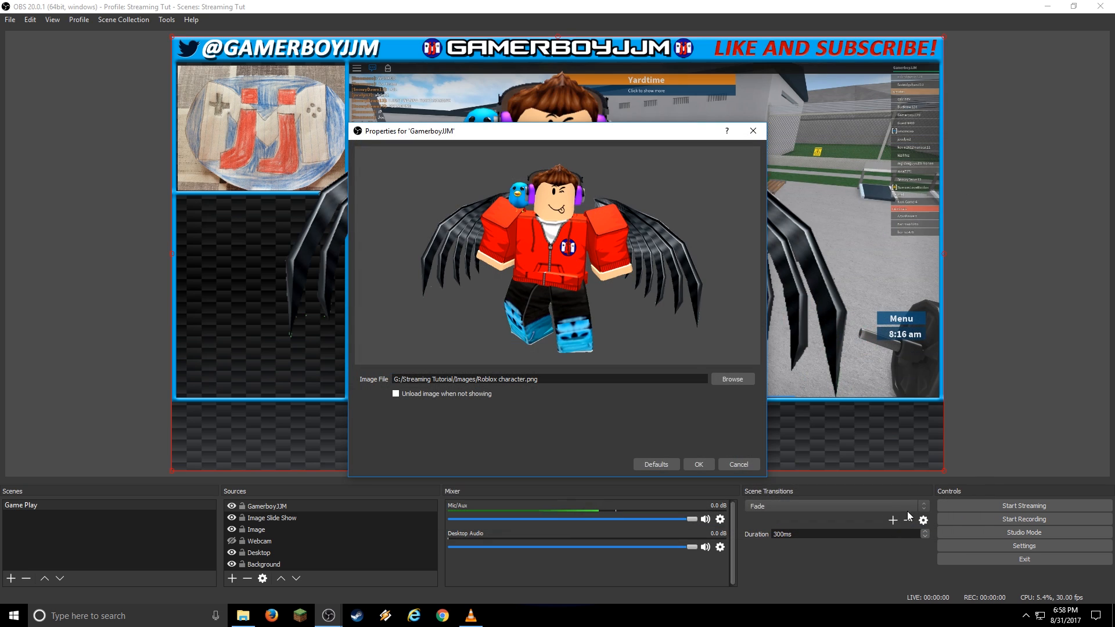
# Confirm the GamerboyJJM image, then shrink and move it into the lower-left overlay panel.
pyautogui.click(700, 464)
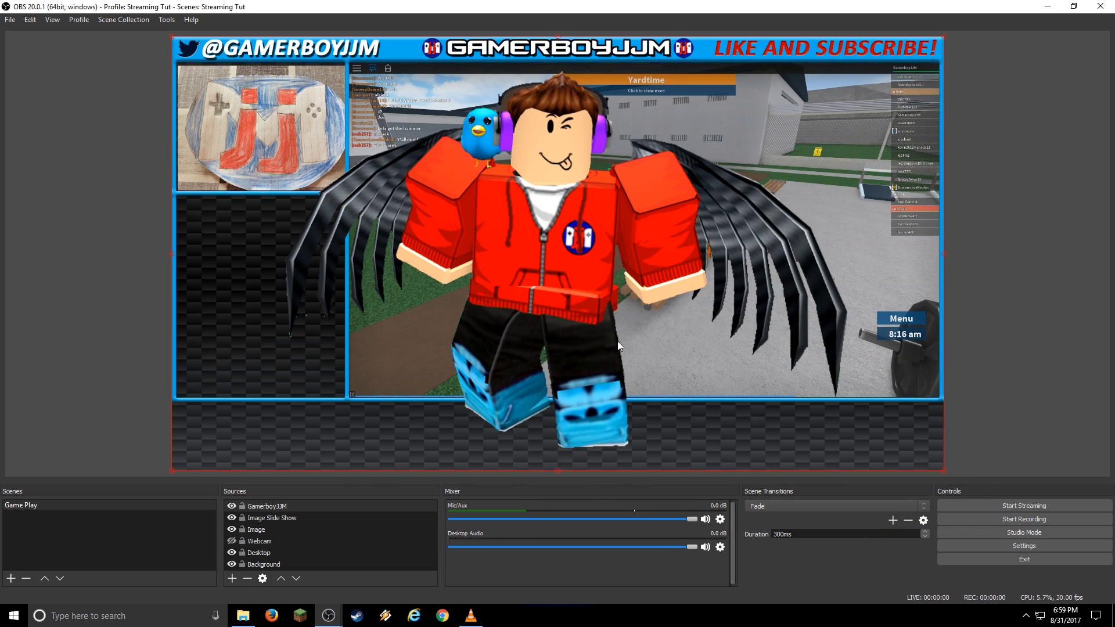
pyautogui.moveTo(565, 258); pyautogui.dragTo(606, 255)
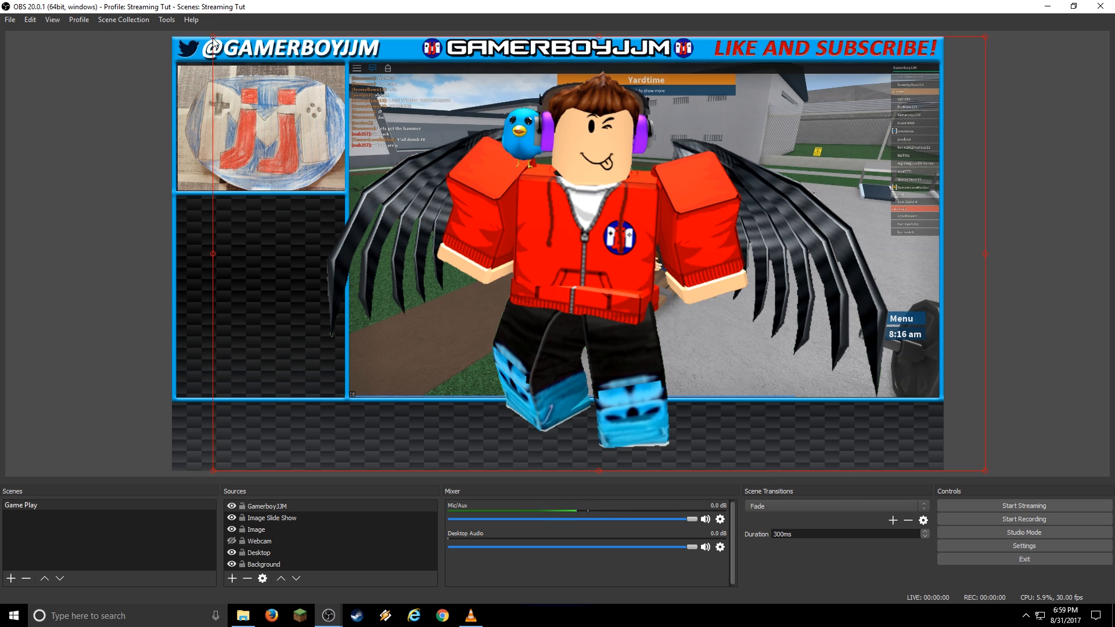
pyautogui.moveTo(213, 39); pyautogui.dragTo(643, 374)
pyautogui.moveTo(808, 357); pyautogui.dragTo(282, 266)
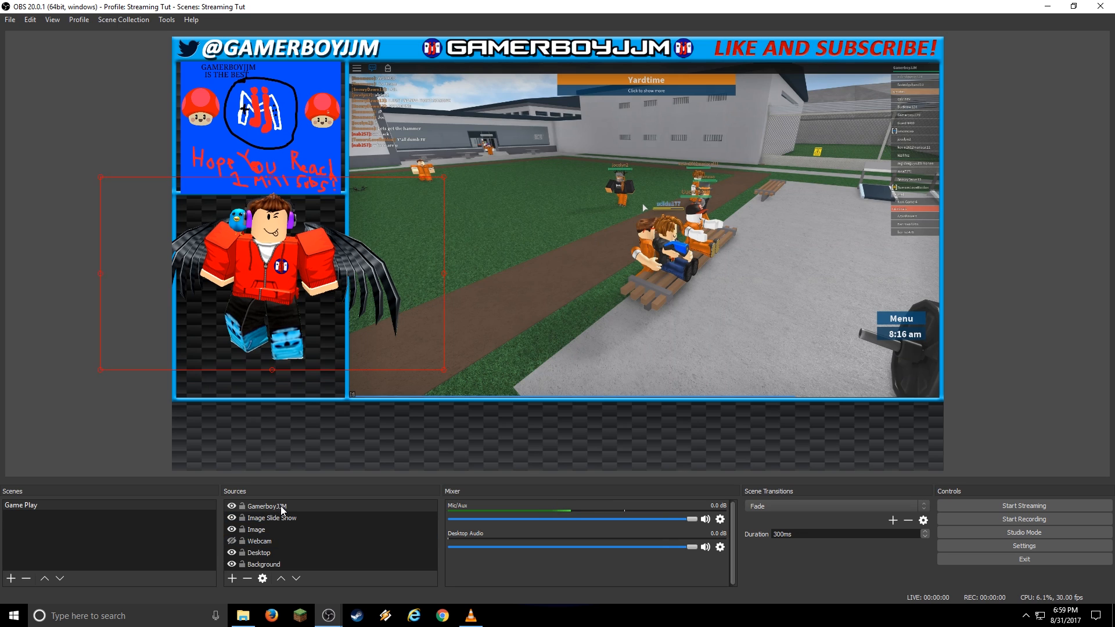
# Lower GamerboyJJM to just above Background, make the webcam visible, and select Image Slide Show.
pyautogui.click(261, 509)
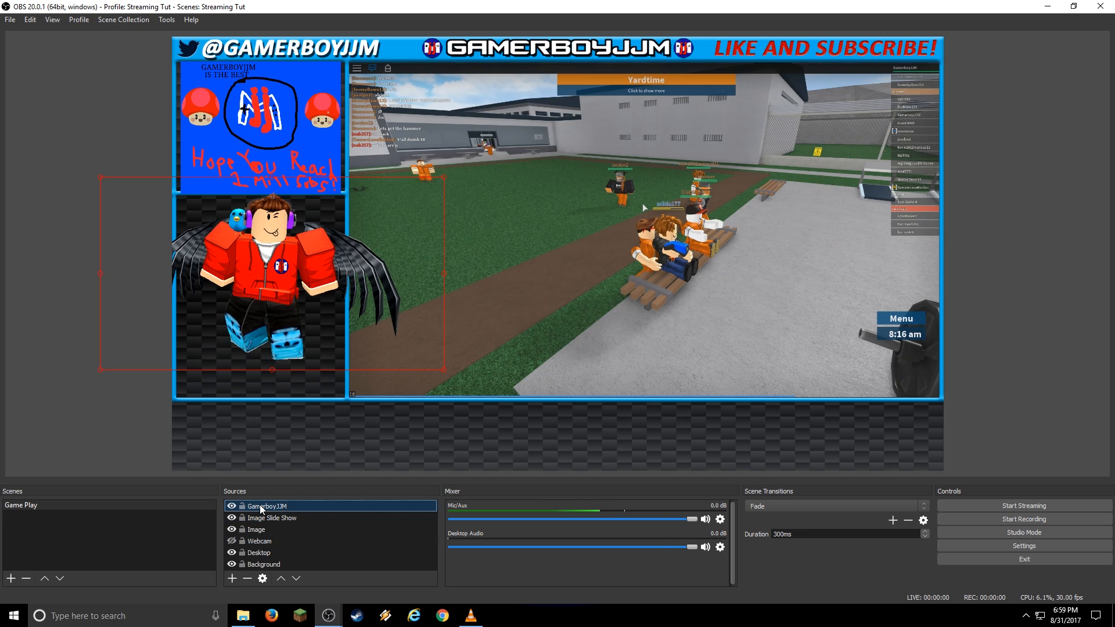
pyautogui.click(296, 579)
pyautogui.click(296, 579)
pyautogui.click(295, 579)
pyautogui.click(295, 578)
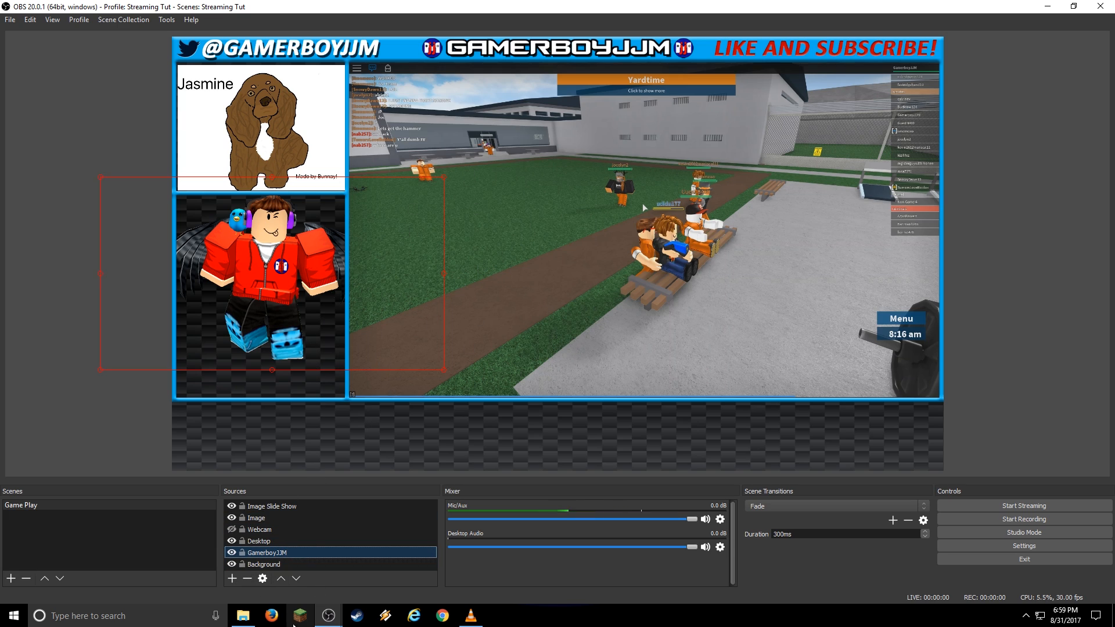
pyautogui.click(232, 530)
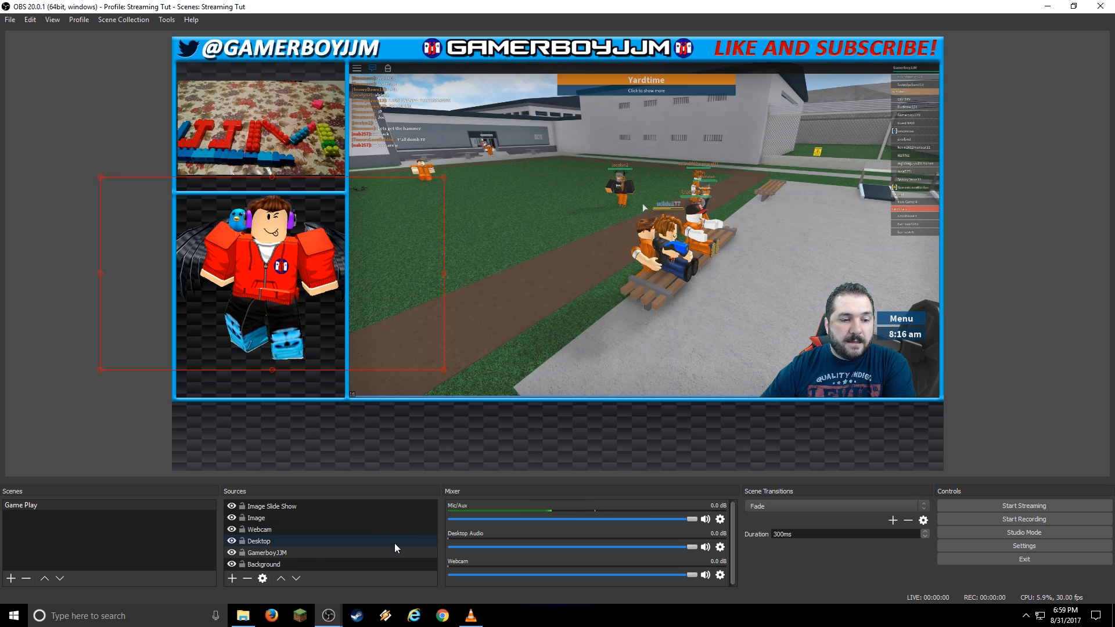
pyautogui.click(279, 507)
# Create a Text (GDI+) source reading 'Cool People:' and drag it below the game capture.
pyautogui.click(232, 579)
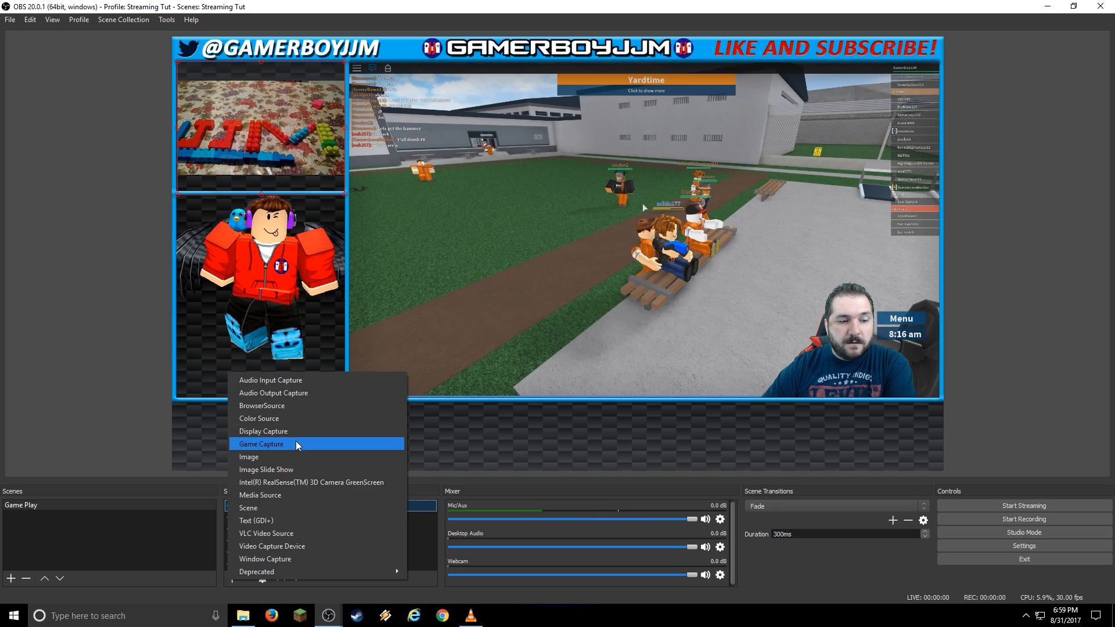
pyautogui.click(295, 518)
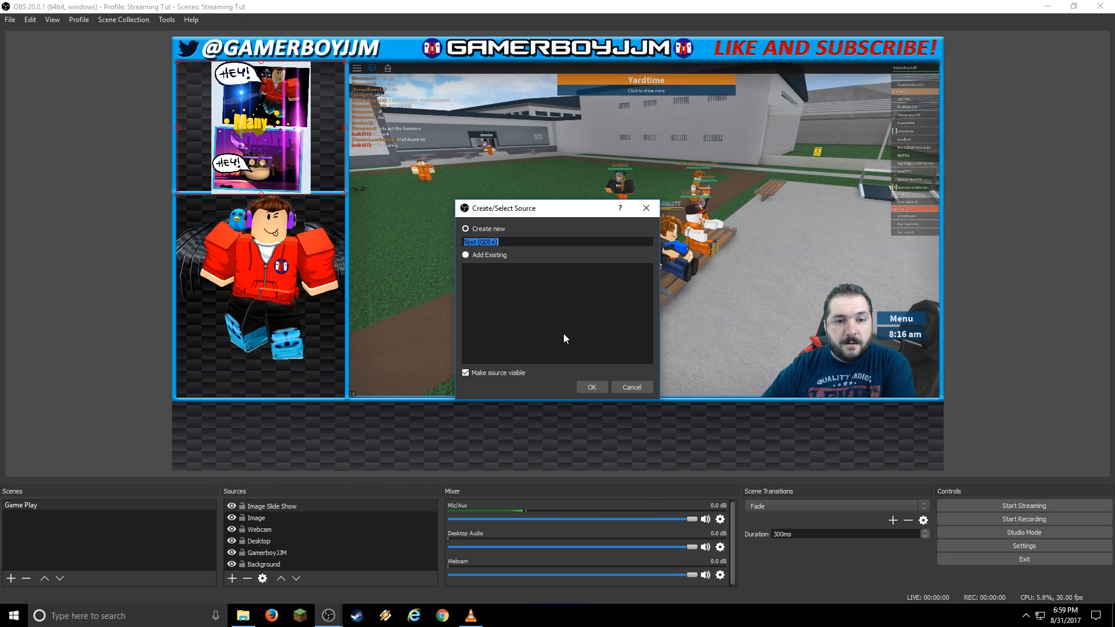
pyautogui.click(595, 387)
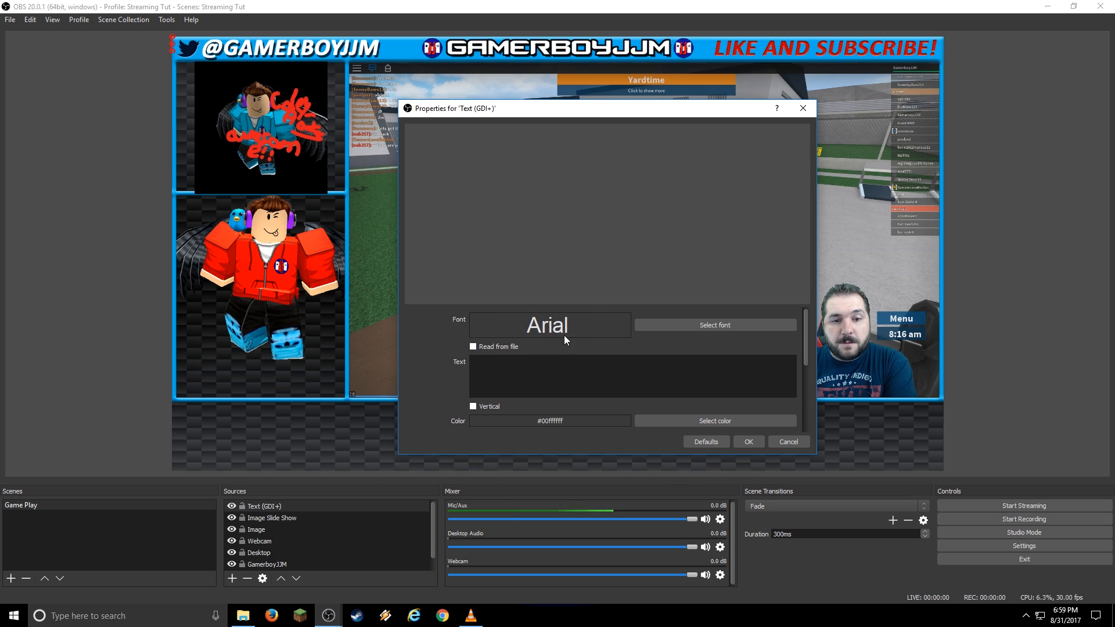
pyautogui.click(610, 369)
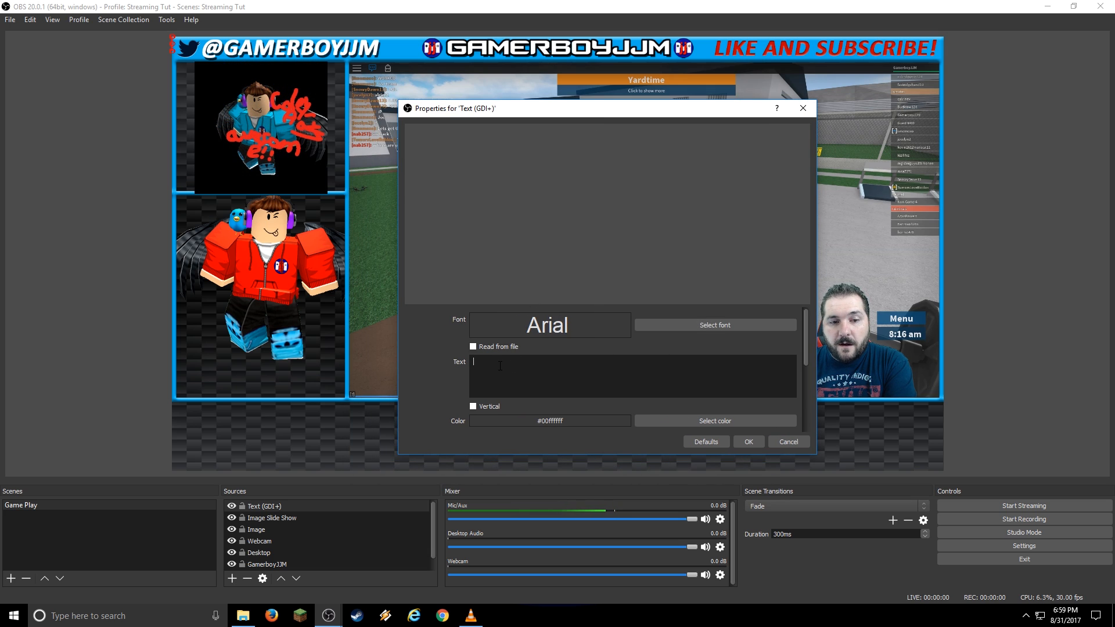
pyautogui.write('Cool People:')
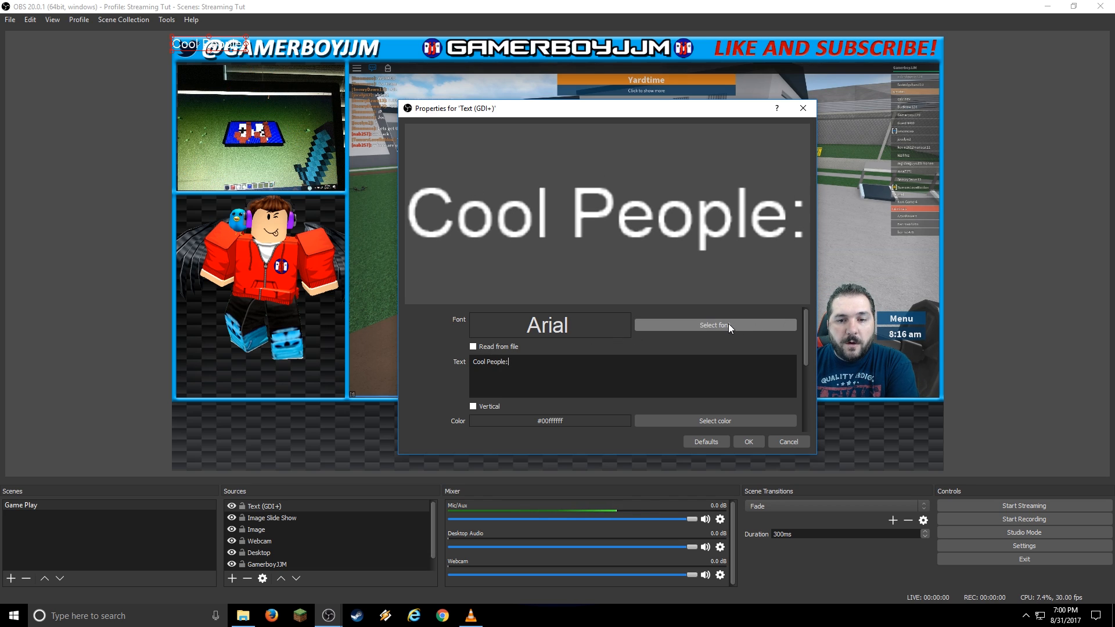
pyautogui.click(752, 444)
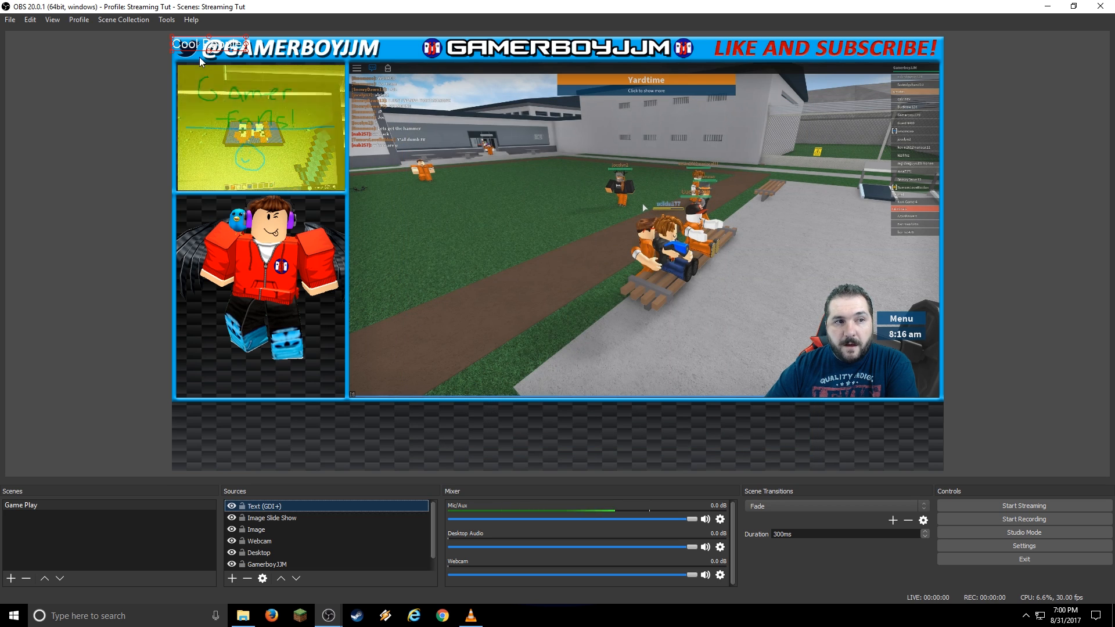
pyautogui.moveTo(208, 47); pyautogui.dragTo(217, 429)
pyautogui.click(260, 424)
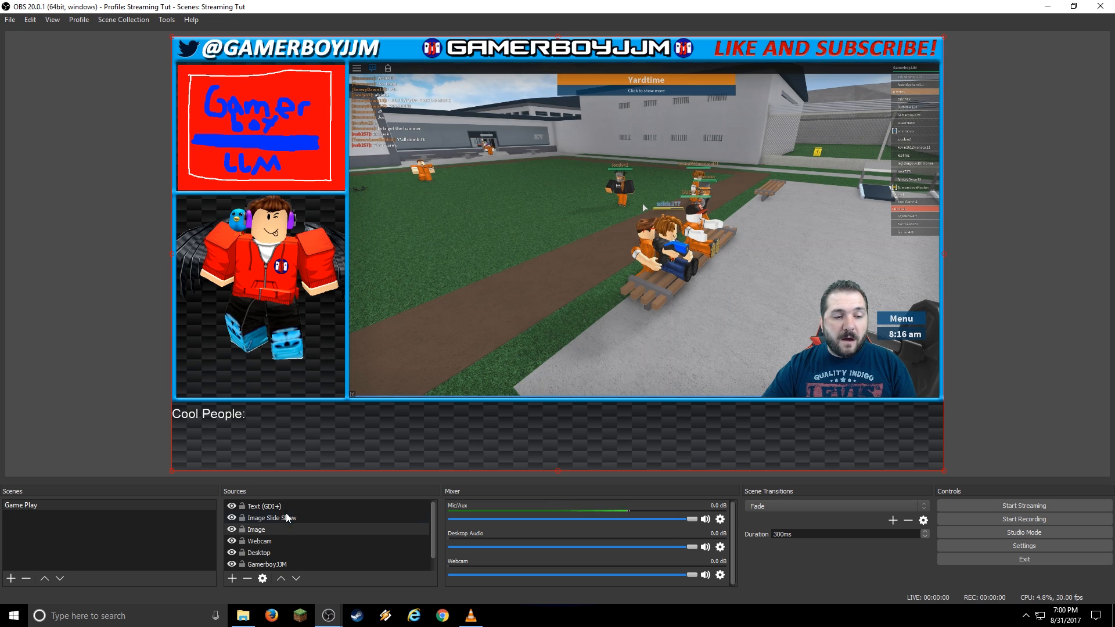
# Add a new Text (GDI+) source named 'cool people list'.
pyautogui.click(231, 579)
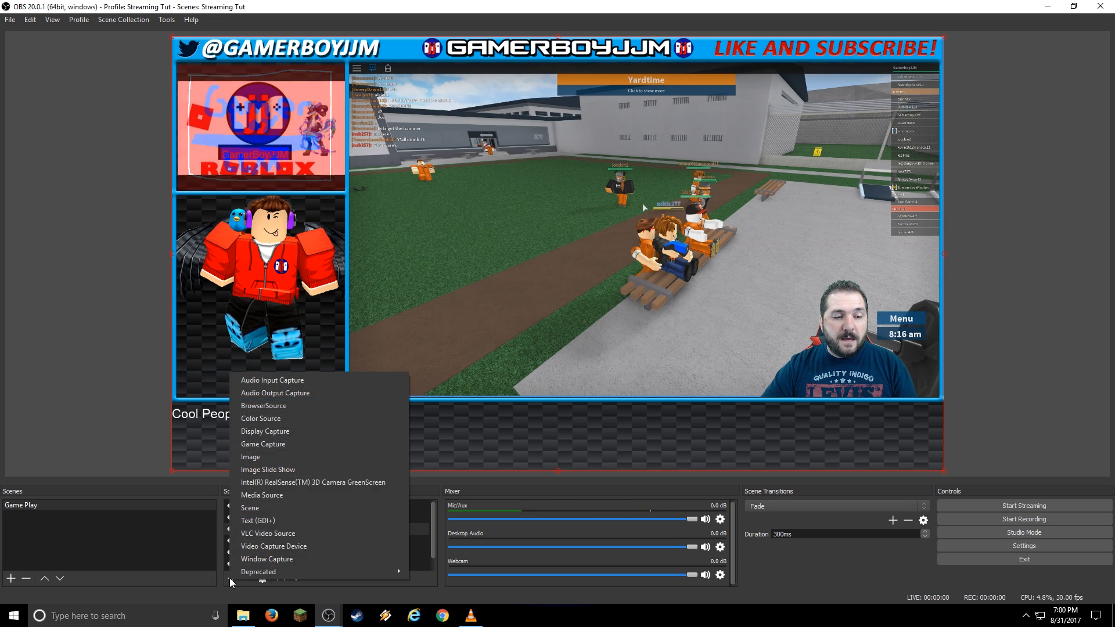
pyautogui.click(304, 518)
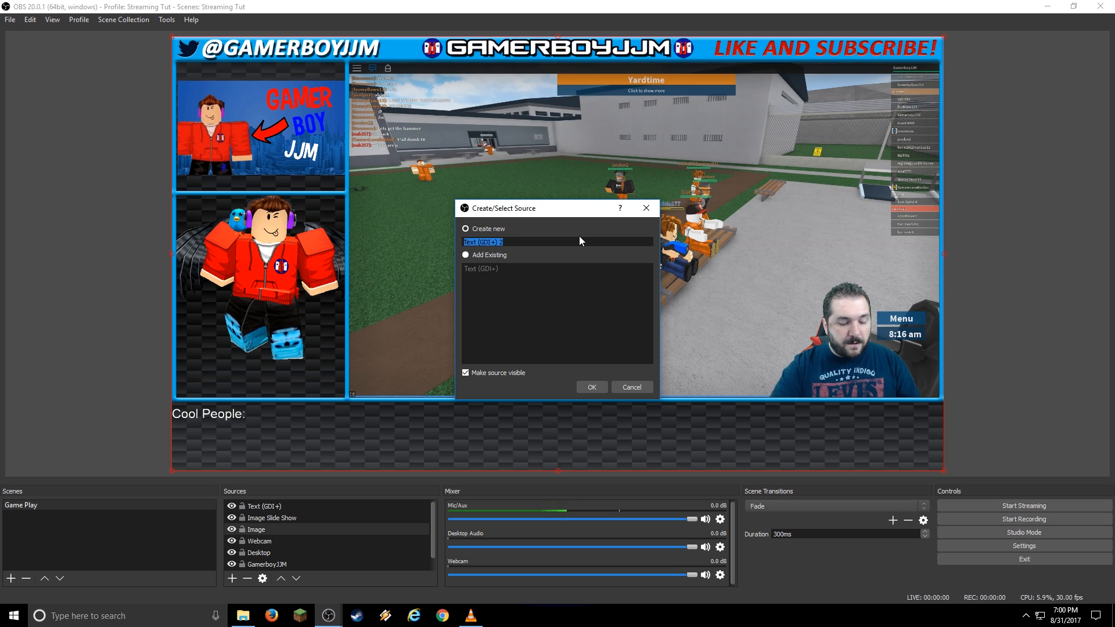
pyautogui.write('cool people list')
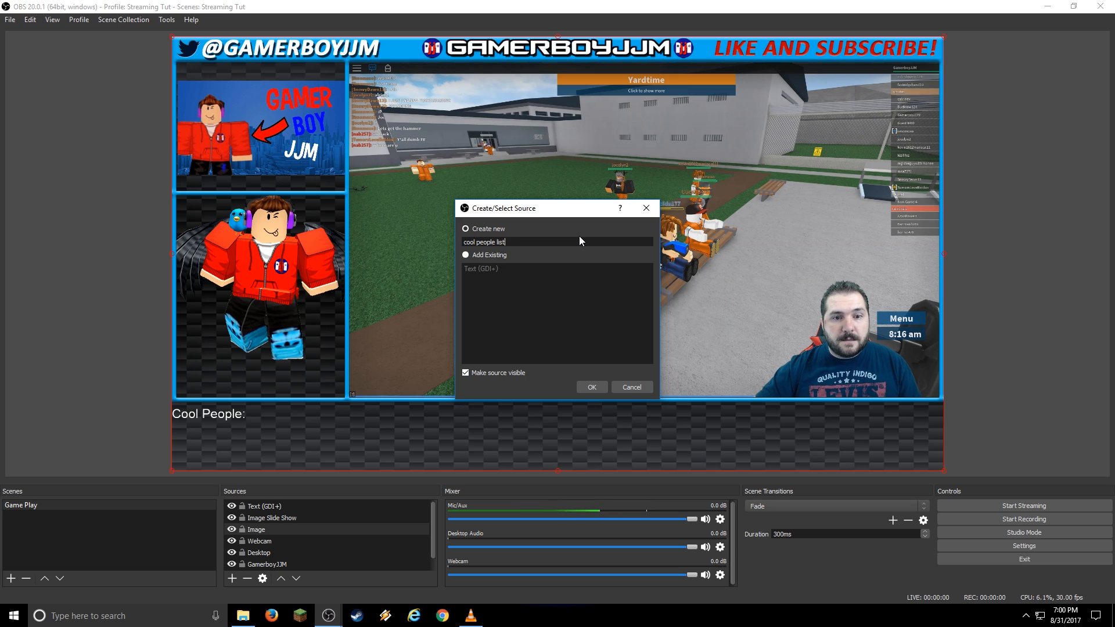
pyautogui.click(594, 386)
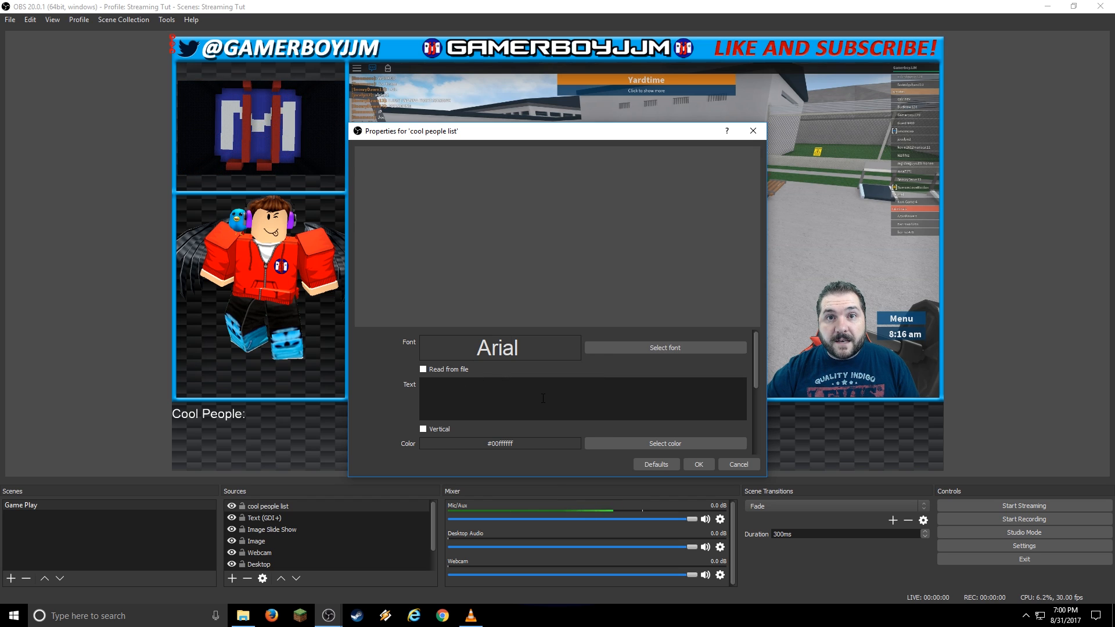
# Have it read from Text Files\Awesome People.txt, then position it beside the Cool People: label.
pyautogui.click(424, 370)
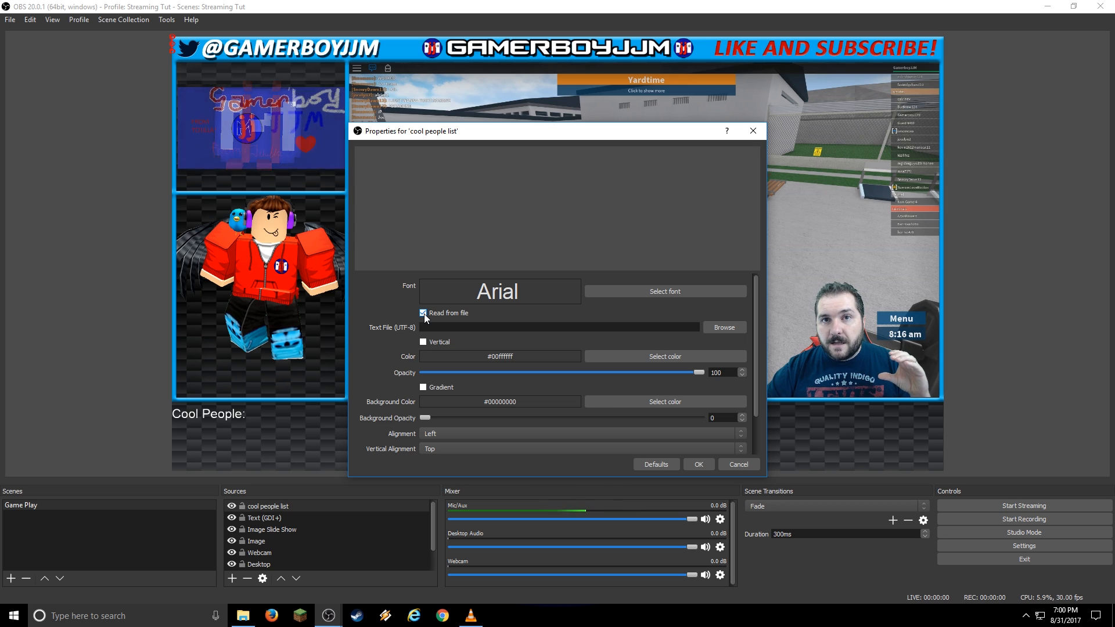
pyautogui.click(736, 329)
pyautogui.click(557, 168)
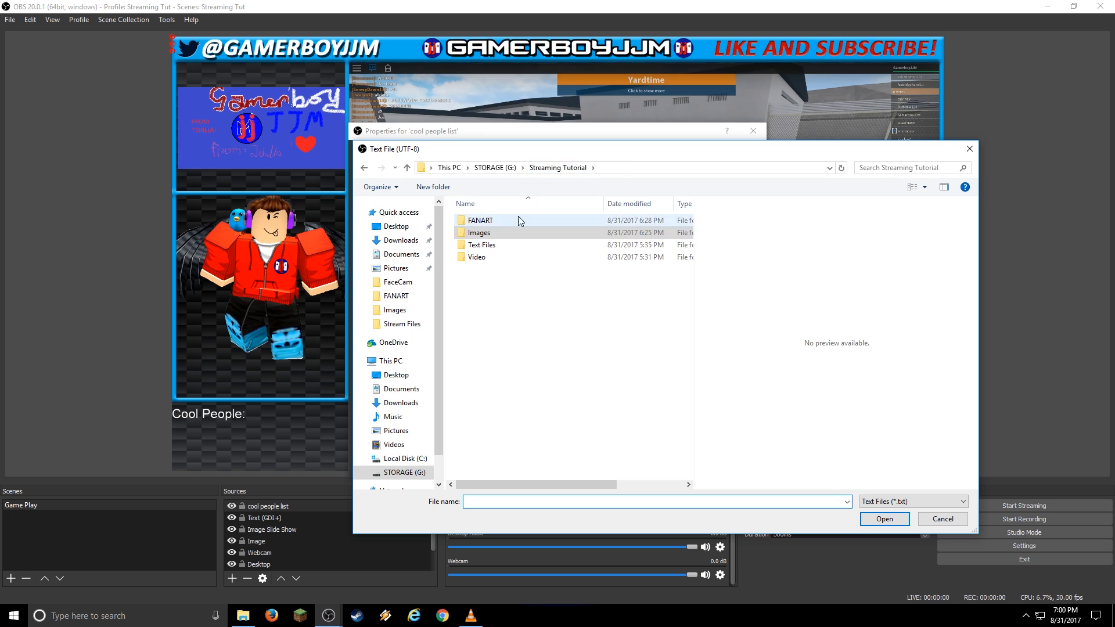
pyautogui.doubleClick(482, 245)
pyautogui.click(501, 221)
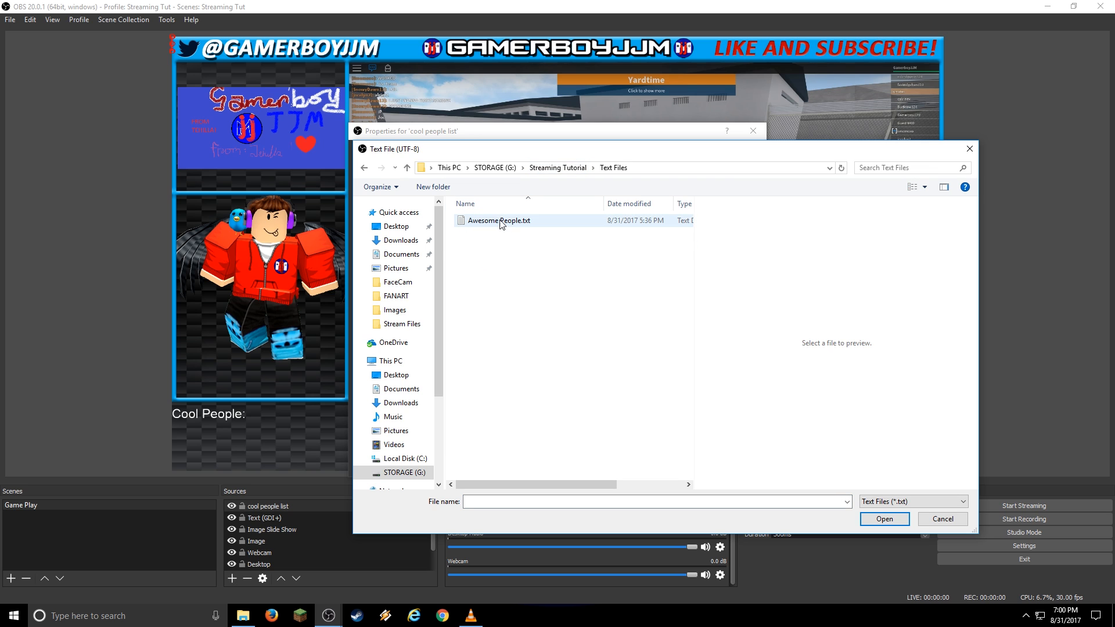
pyautogui.click(885, 519)
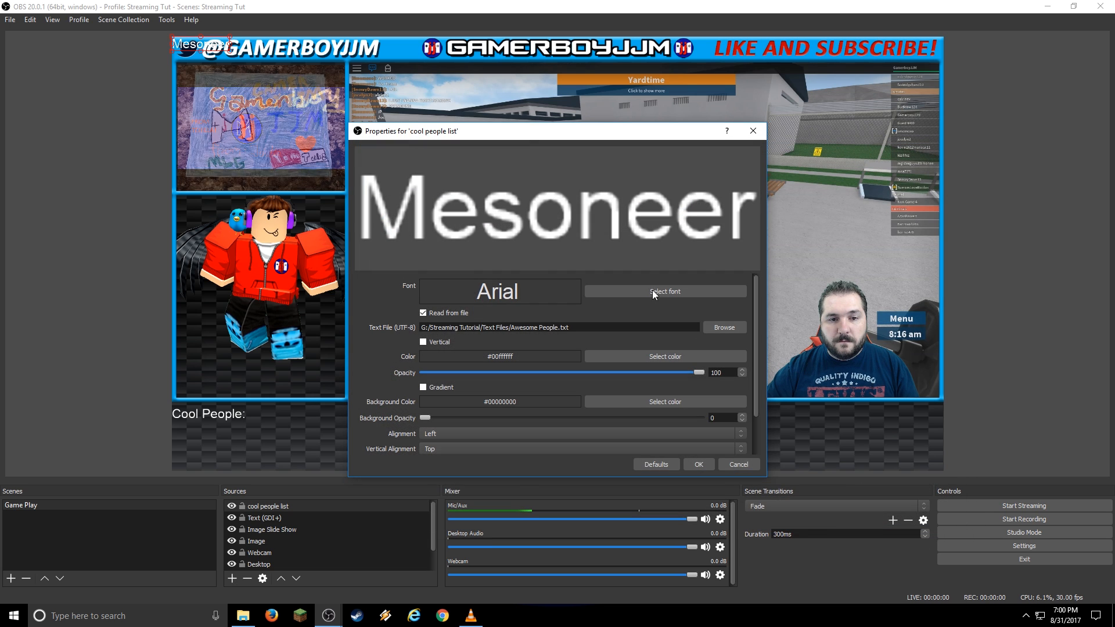
pyautogui.click(700, 464)
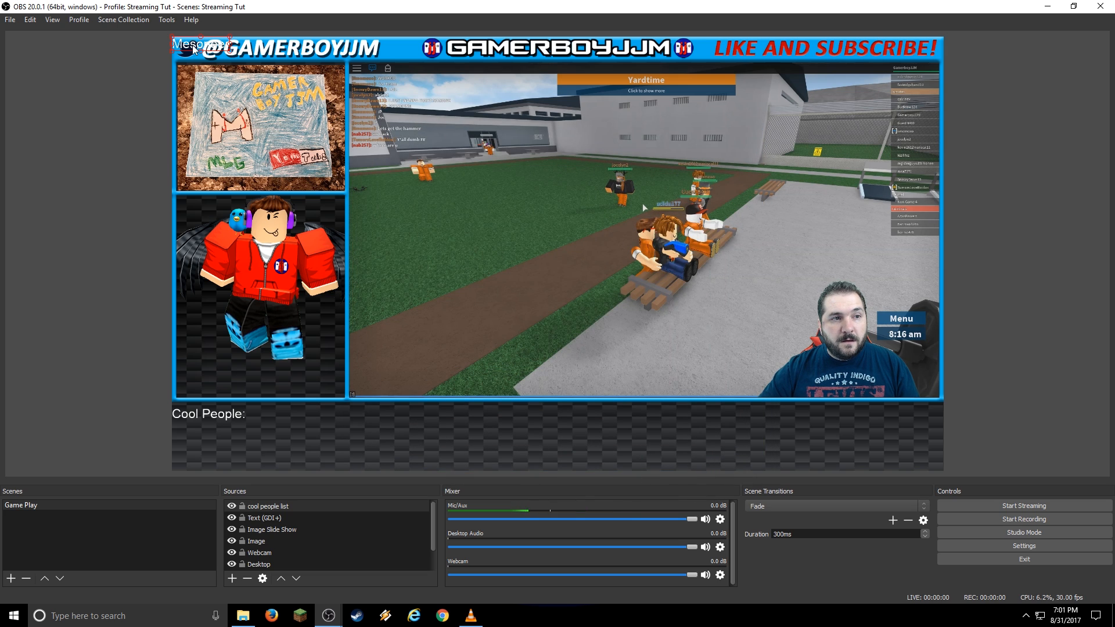
pyautogui.moveTo(193, 49); pyautogui.dragTo(273, 416)
pyautogui.click(359, 434)
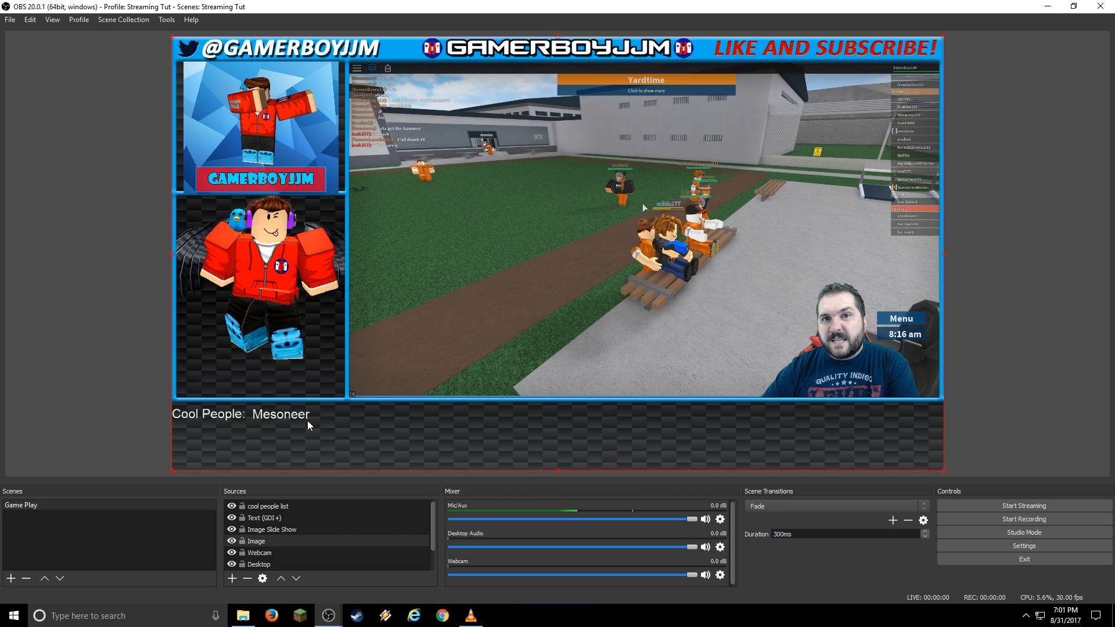
# Open Awesome People.txt from the Streaming Tutorial's Text Files folder.
pyautogui.click(245, 614)
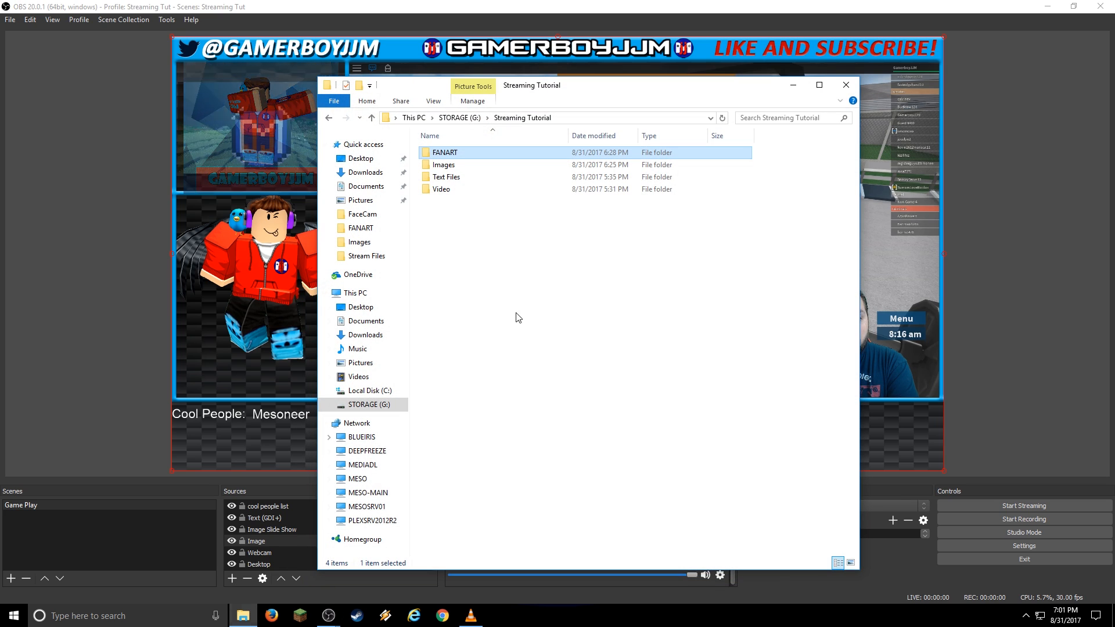
pyautogui.doubleClick(459, 179)
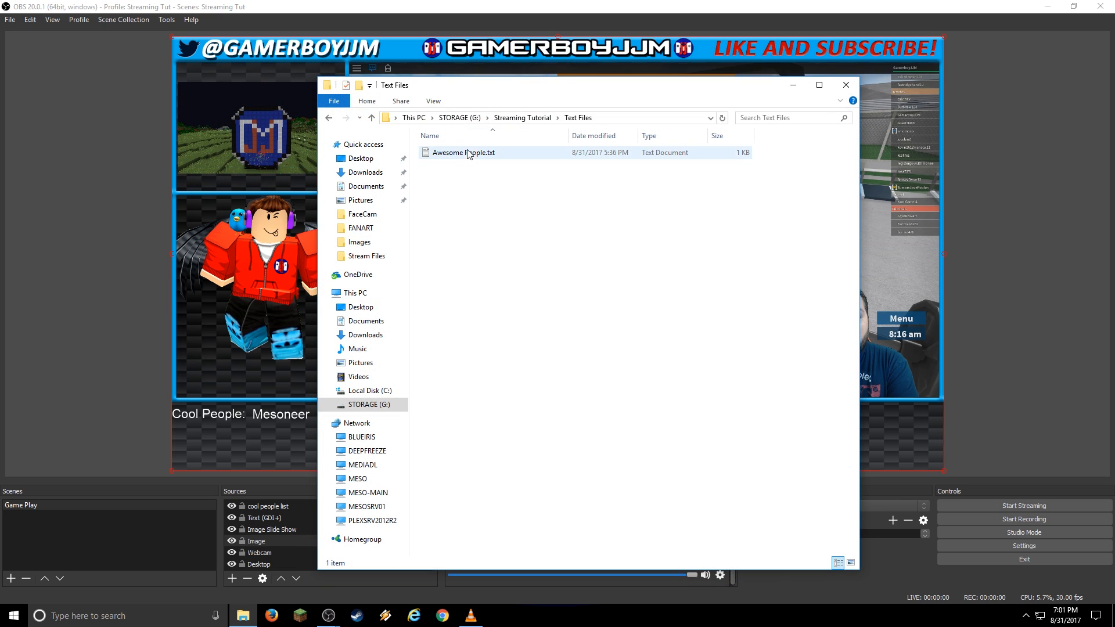
pyautogui.click(469, 154)
pyautogui.doubleClick(469, 154)
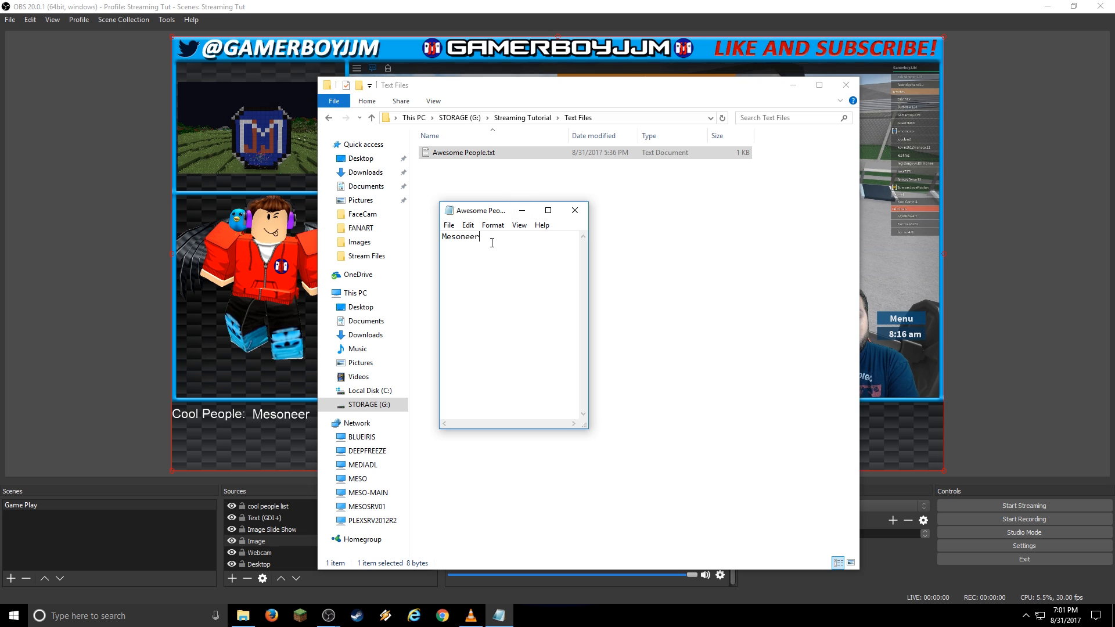
# Replace the file's contents with a new name, save it, and close Notepad and Explorer.
pyautogui.hotkey('ctrl', 'a')
pyautogui.write('Mo')
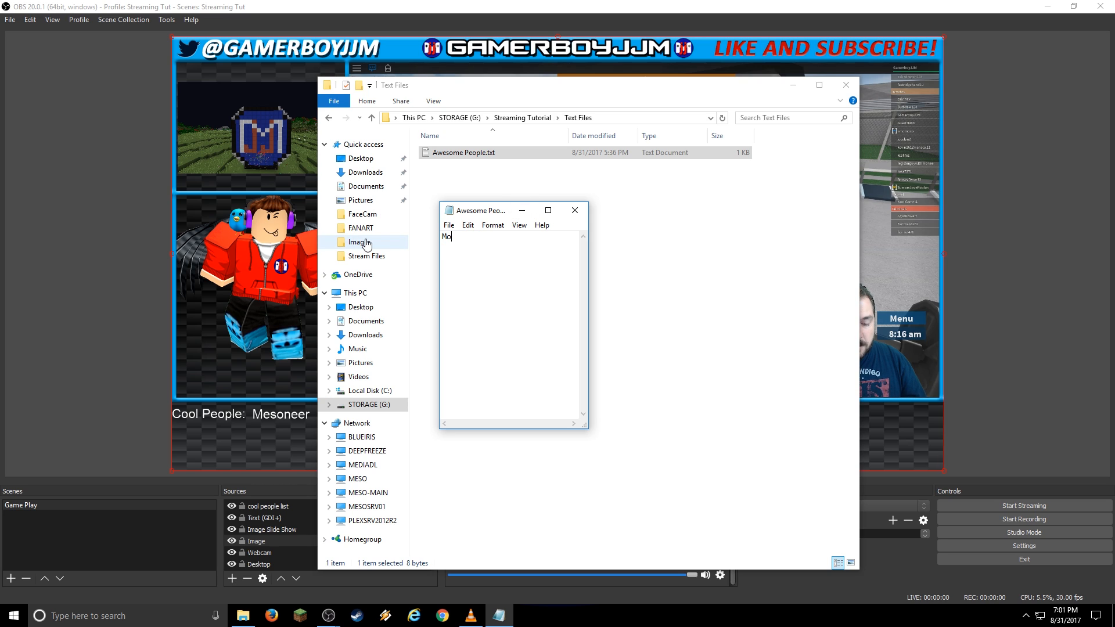
pyautogui.write('nster Juice')
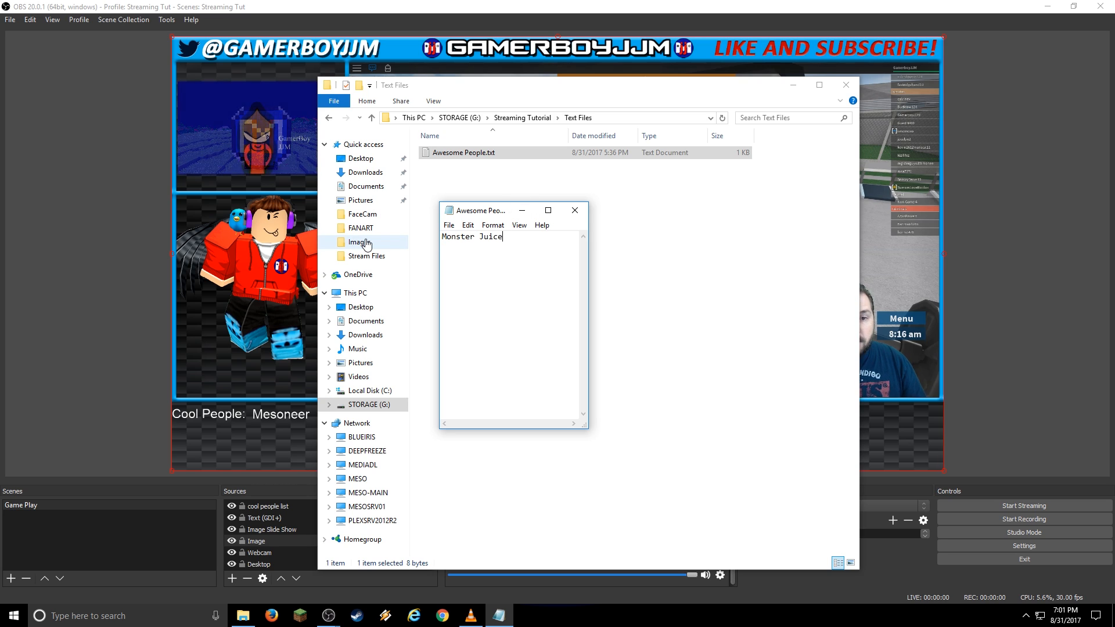
pyautogui.click(449, 225)
pyautogui.click(484, 265)
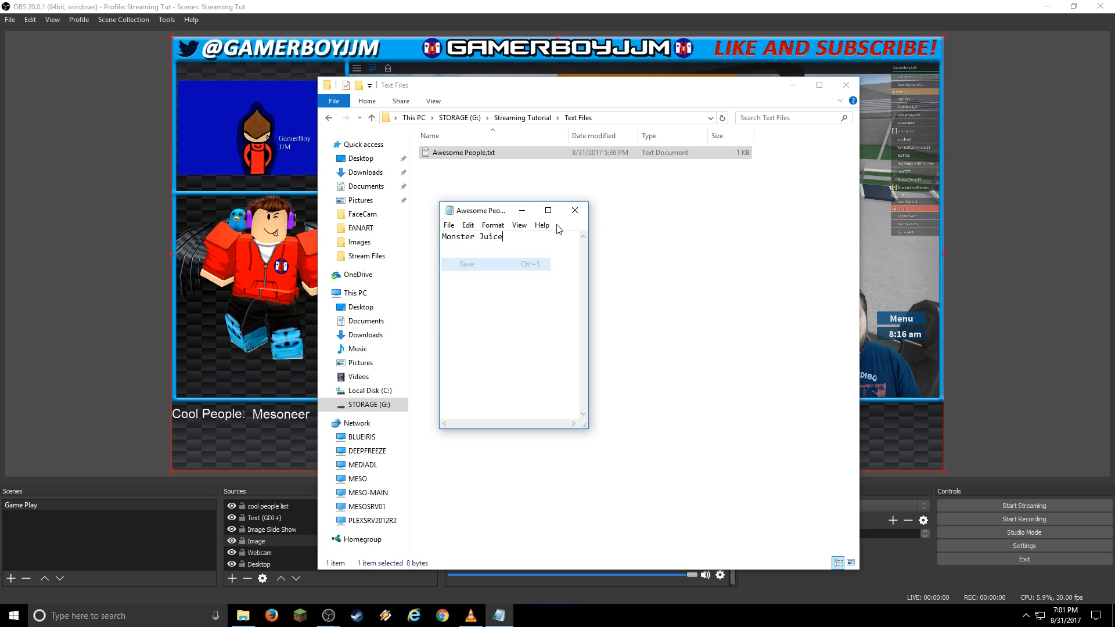
pyautogui.click(574, 210)
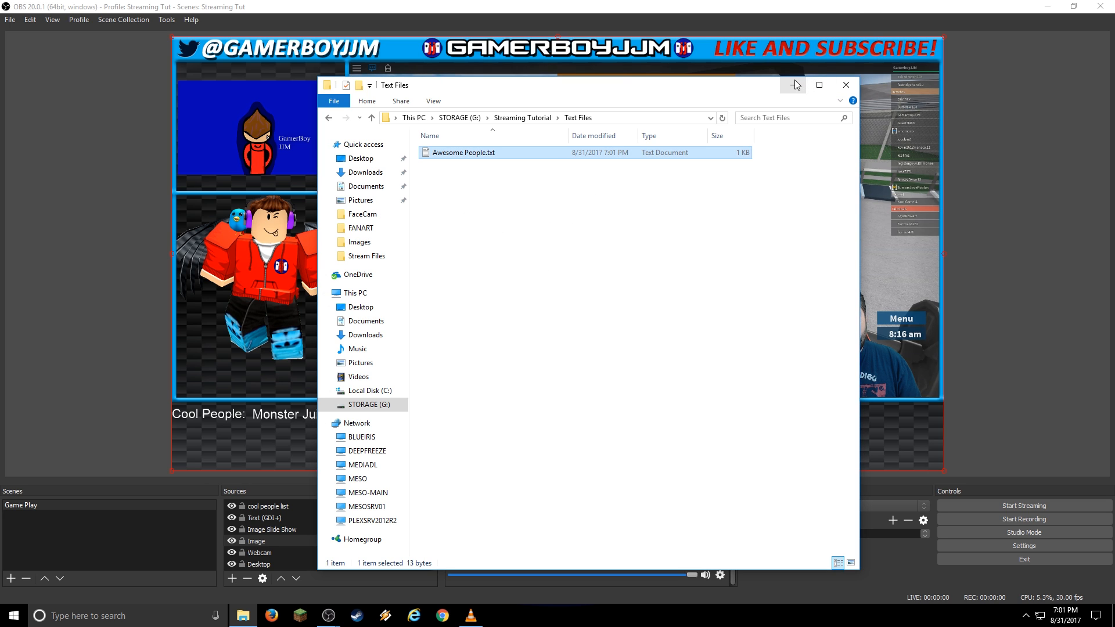
pyautogui.click(845, 84)
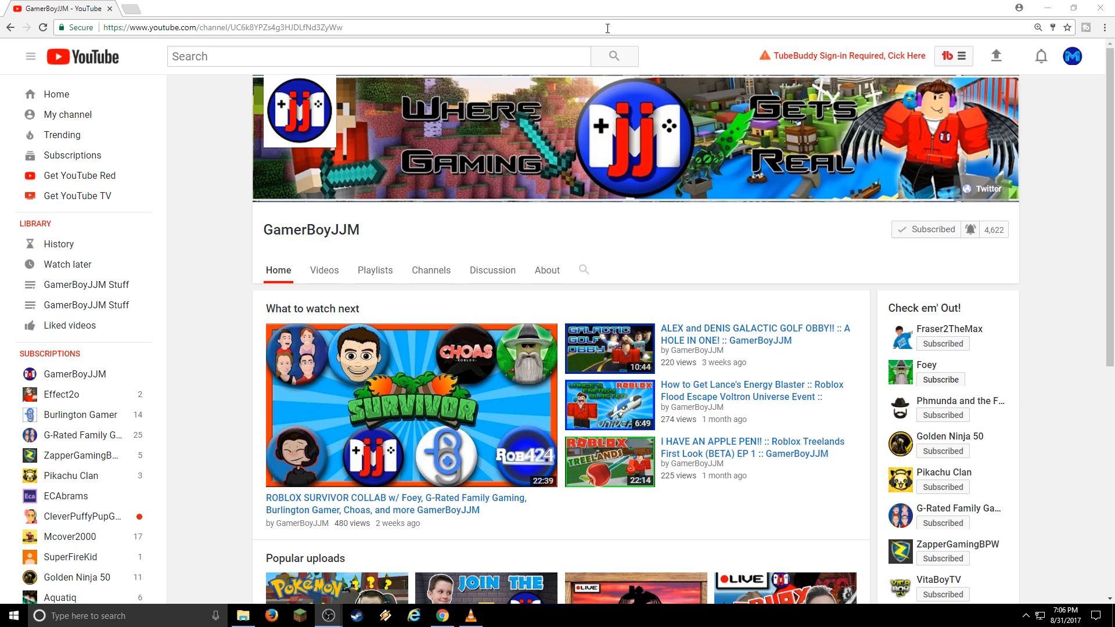
# Go from the account menu to Creator Studio, then Channel, then the Live Streaming dashboard.
pyautogui.click(1073, 57)
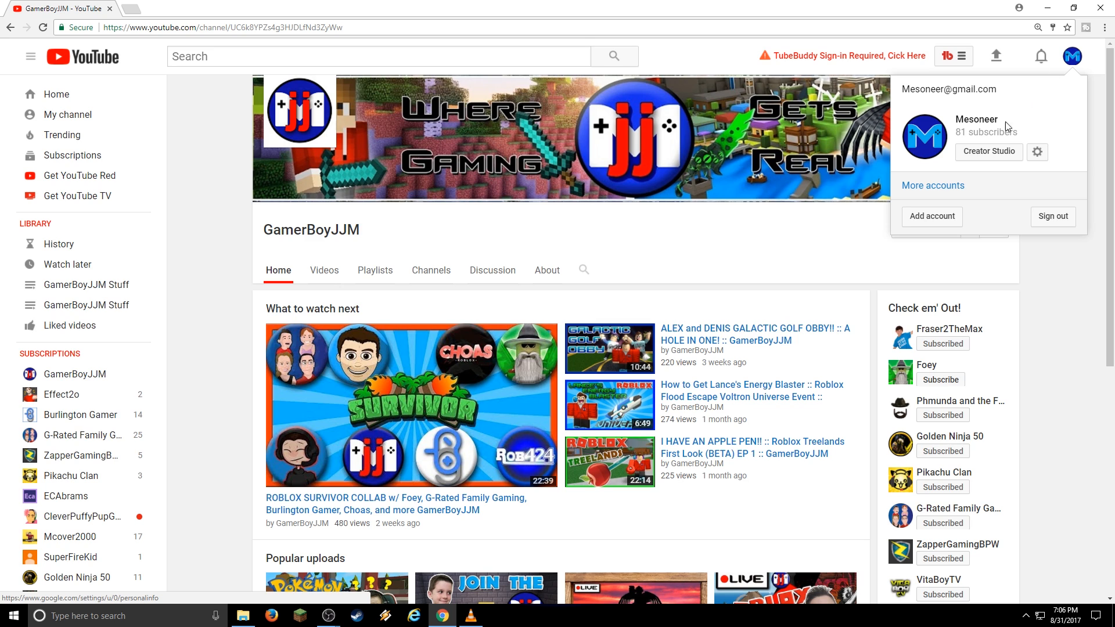
pyautogui.click(985, 154)
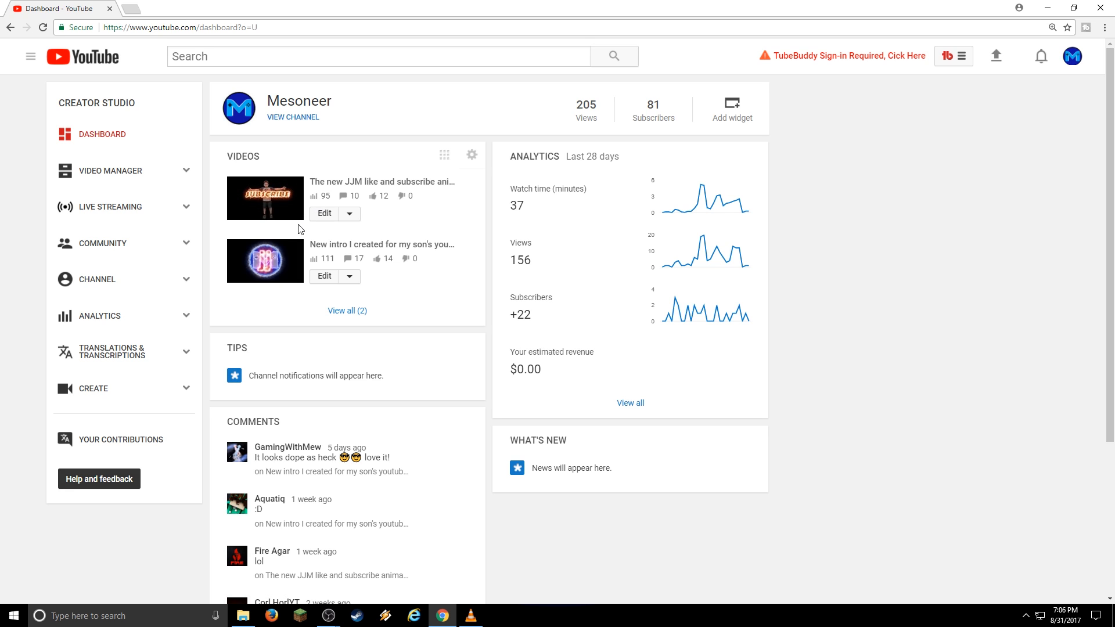
pyautogui.click(94, 282)
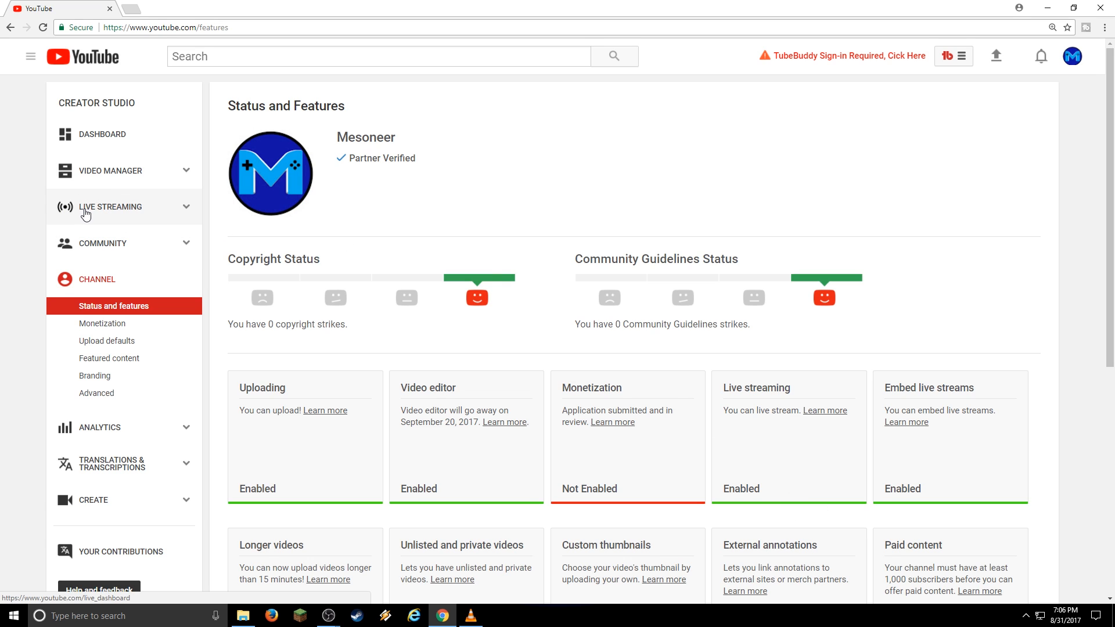
pyautogui.click(85, 214)
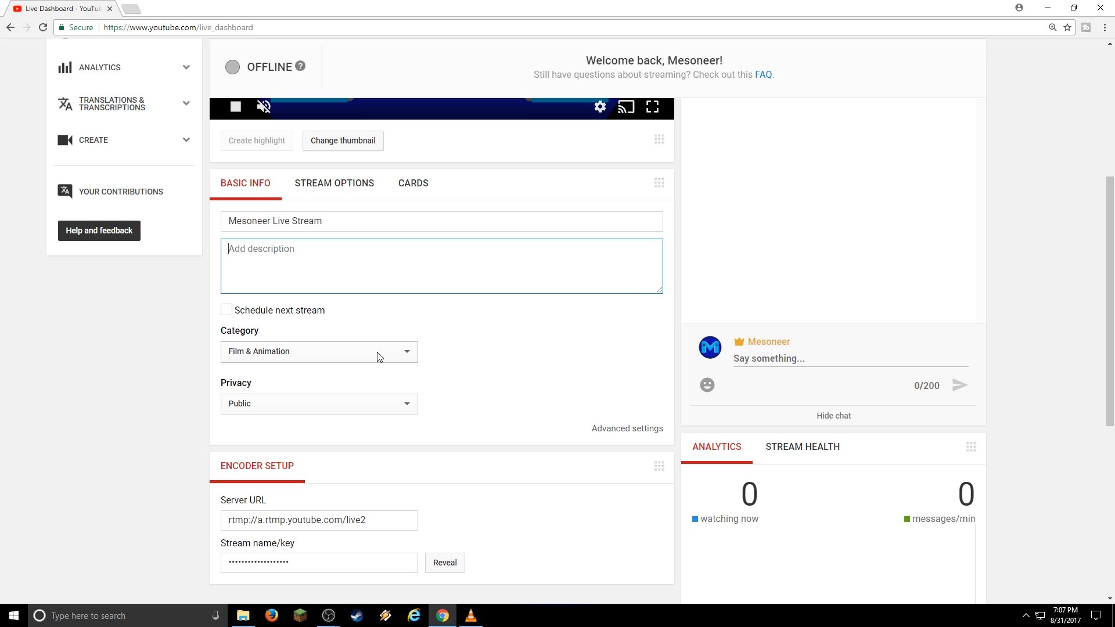
# Set the stream category to Gaming and the game title to Roblox.
pyautogui.click(401, 355)
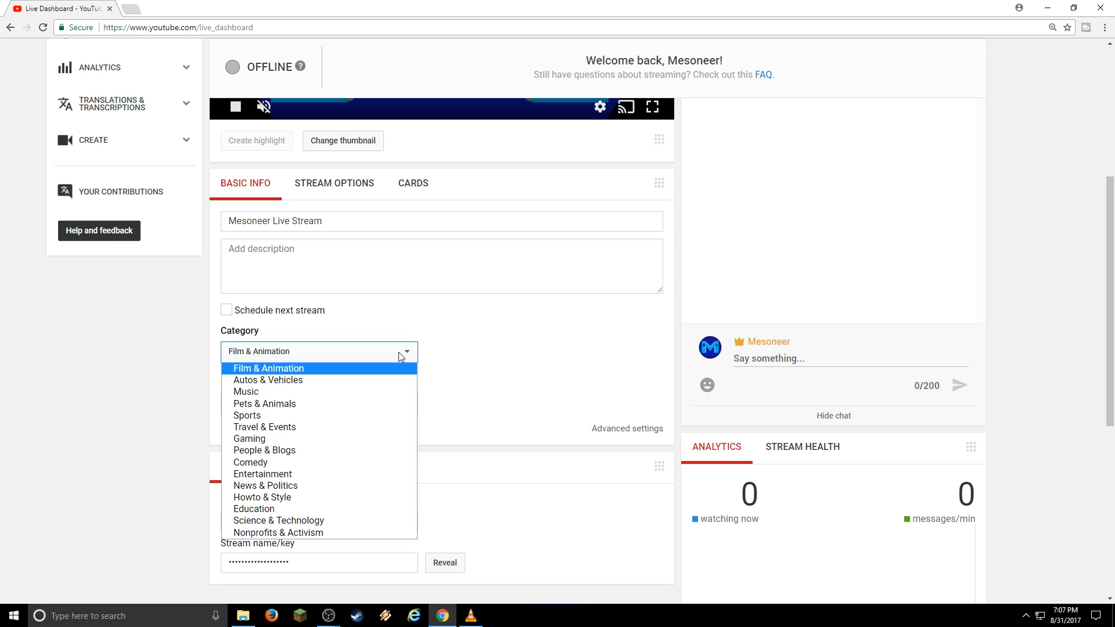
pyautogui.click(384, 439)
pyautogui.click(352, 383)
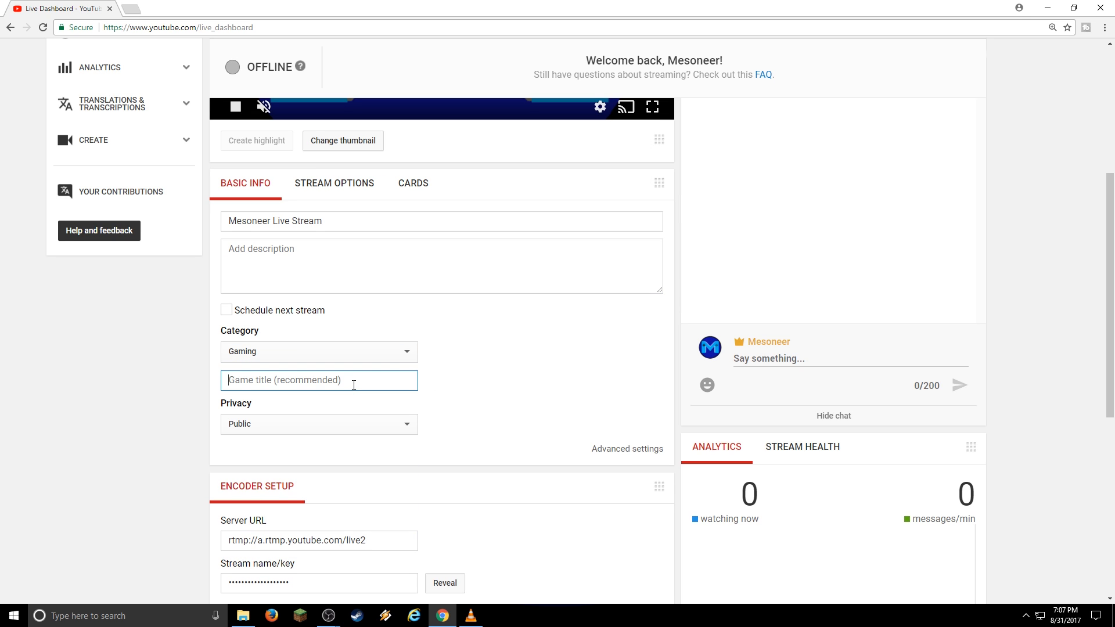
pyautogui.write('Roblox')
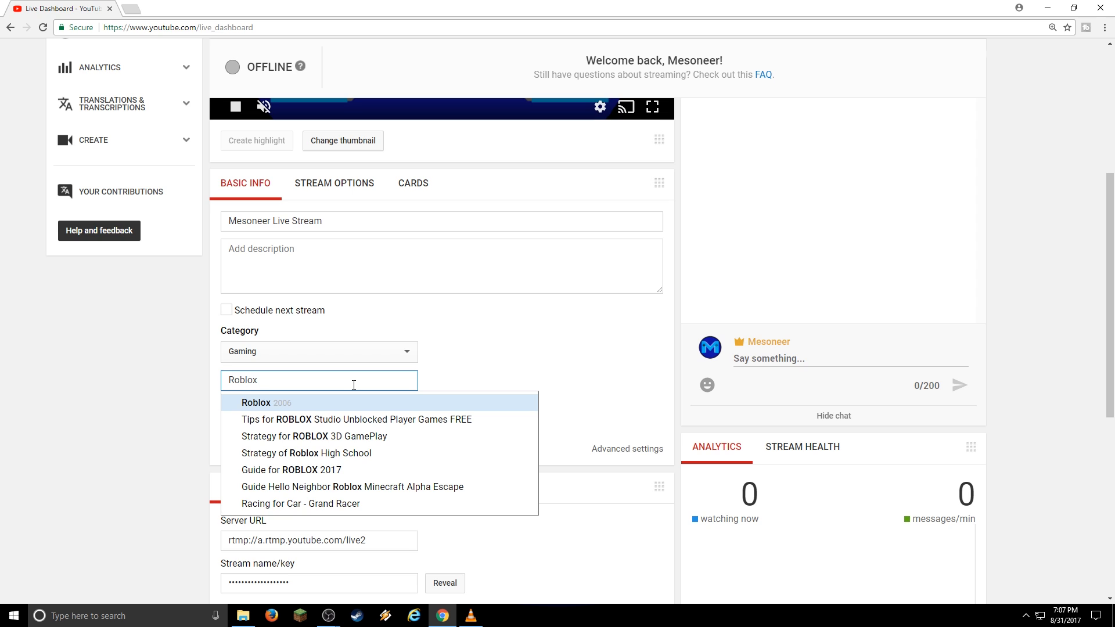
pyautogui.click(257, 404)
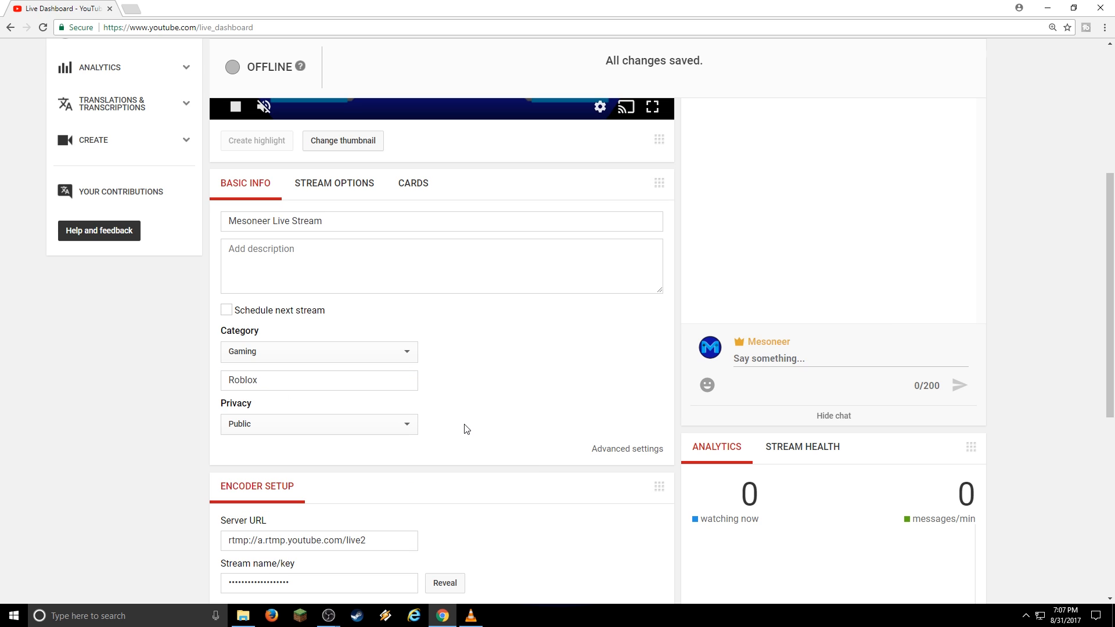
# Change the stream's privacy to Unlisted.
pyautogui.click(407, 428)
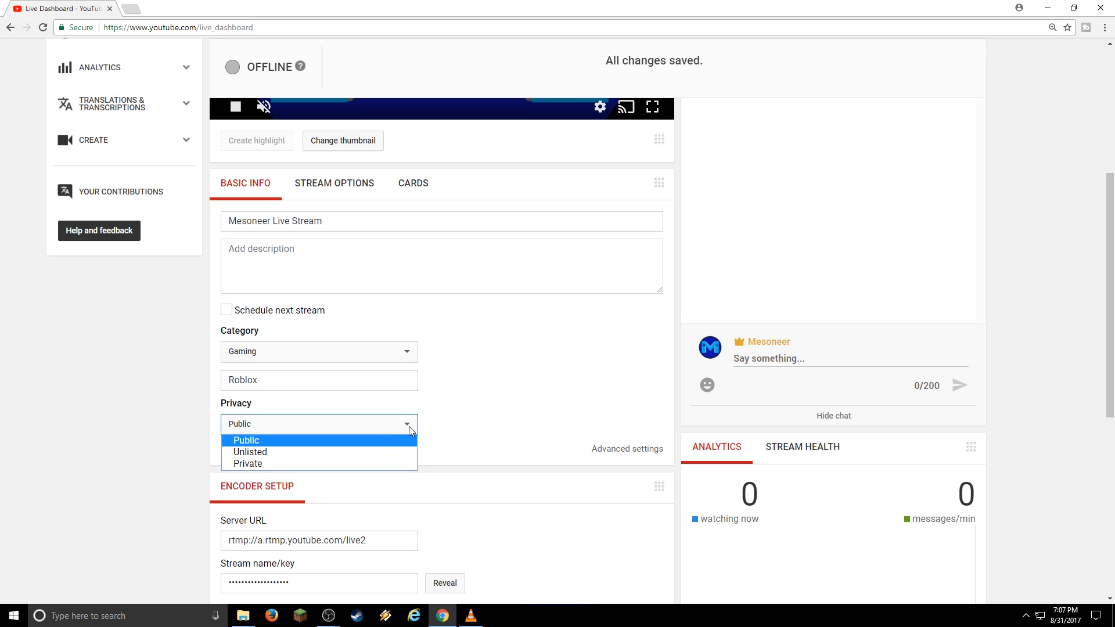
pyautogui.click(349, 455)
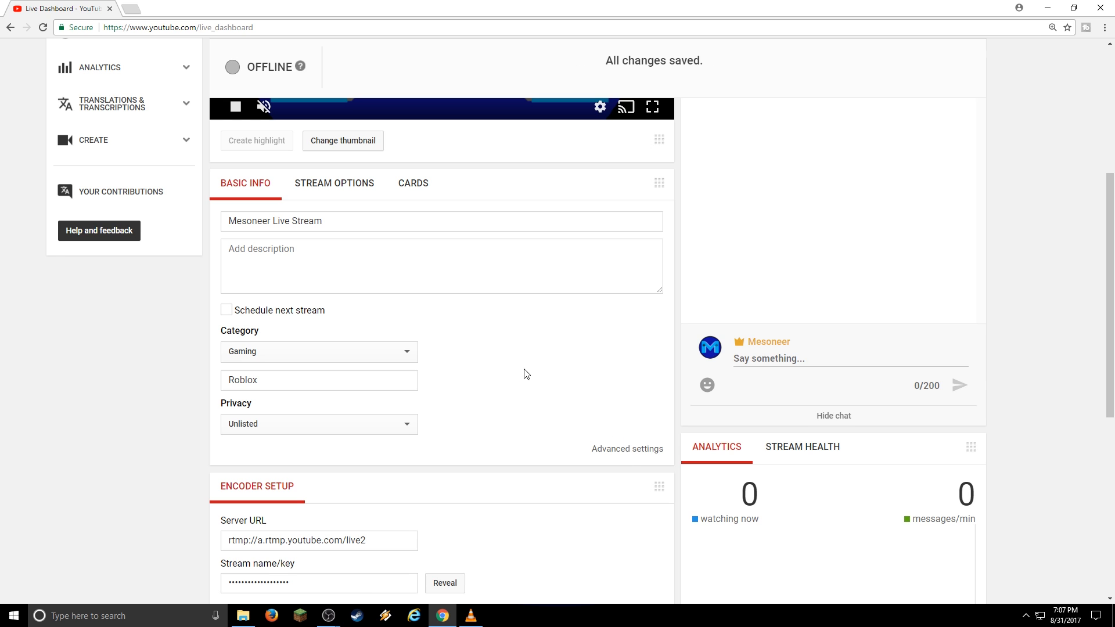
pyautogui.scroll(-5, 535, 368)
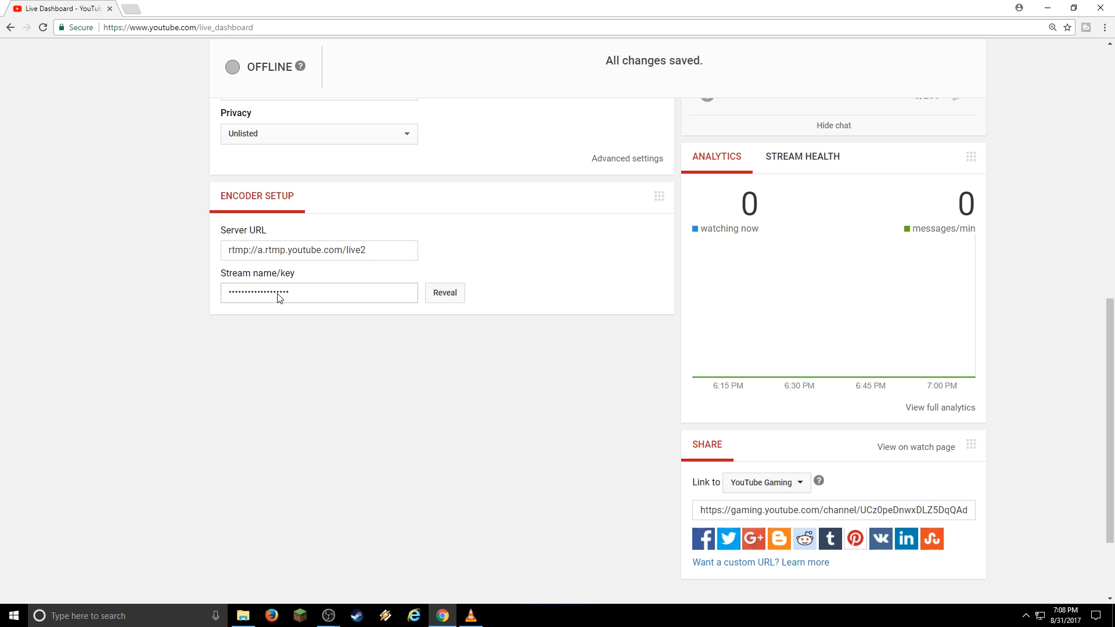
pyautogui.scroll(1, 522, 305)
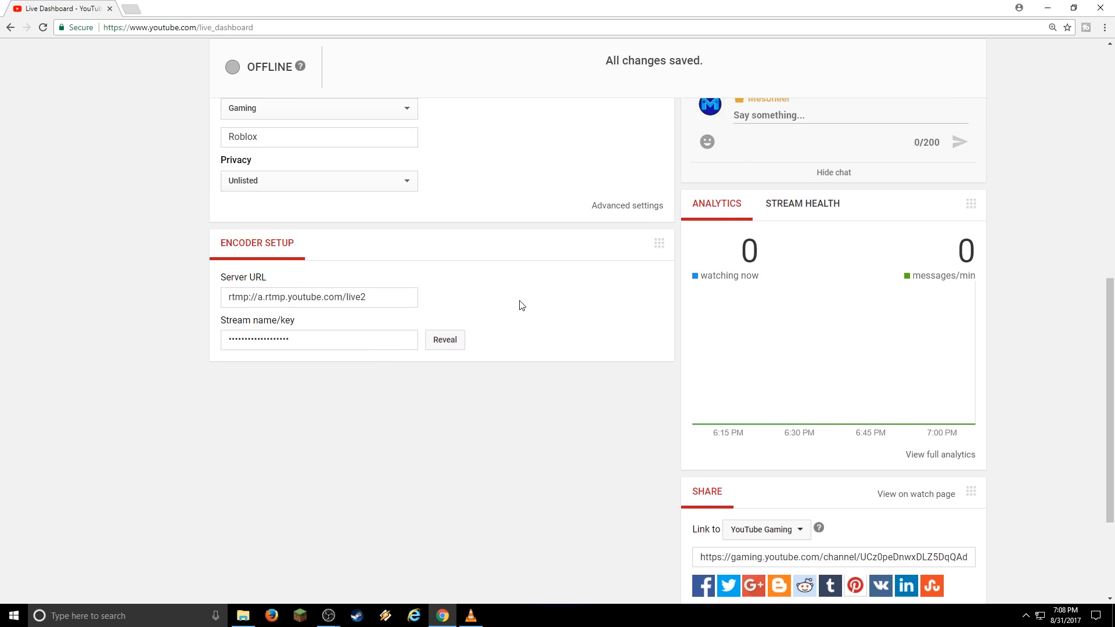
pyautogui.scroll(9, 522, 305)
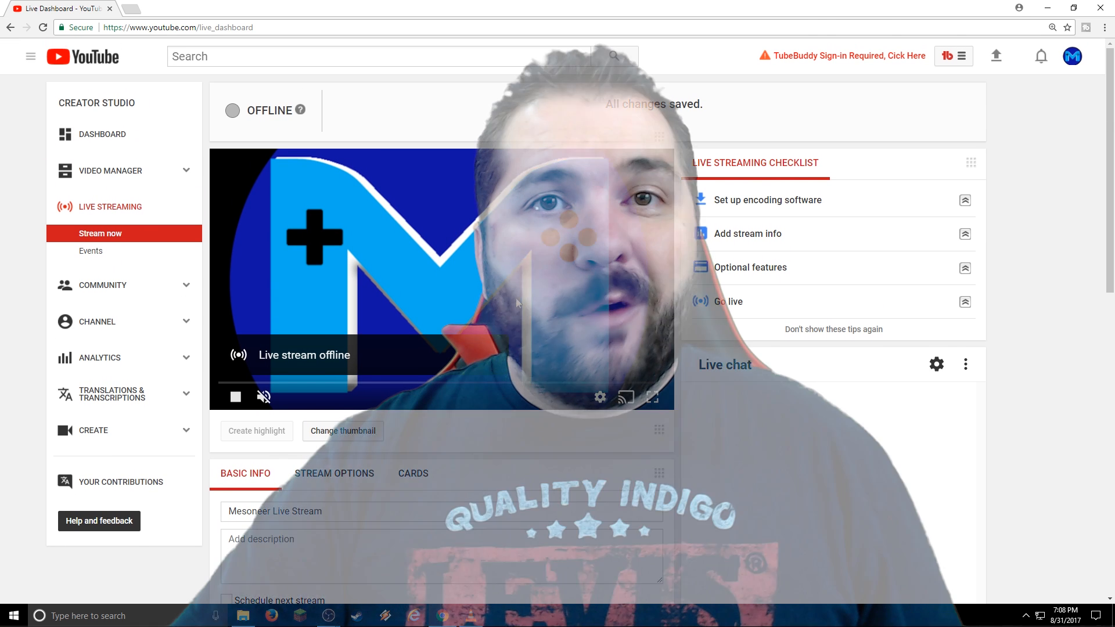